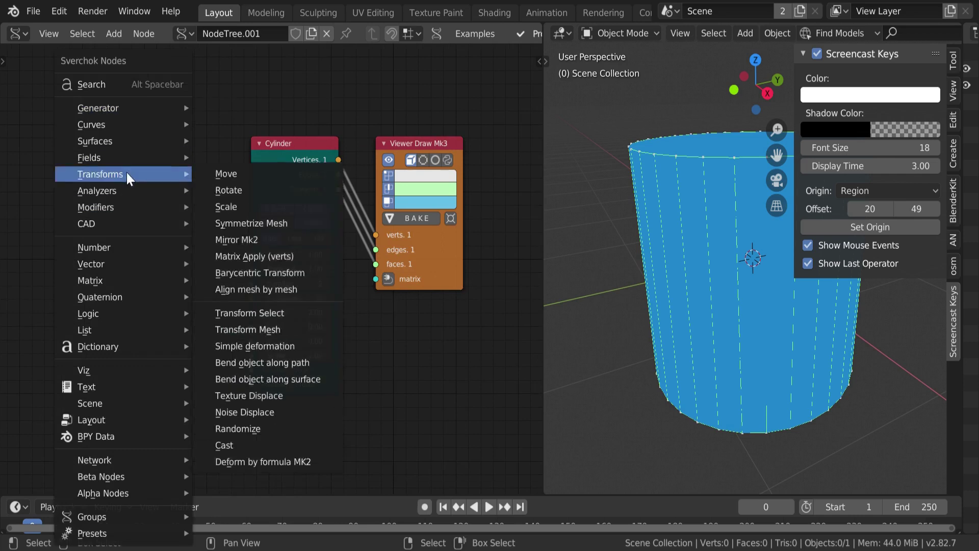
Add two integer number nodes, 30 and 4, and link them to the cylinder's Parallels and Meridians
{"action": "left_click", "coordinate": [192, 282]}
{"action": "key", "text": "shift+d"}
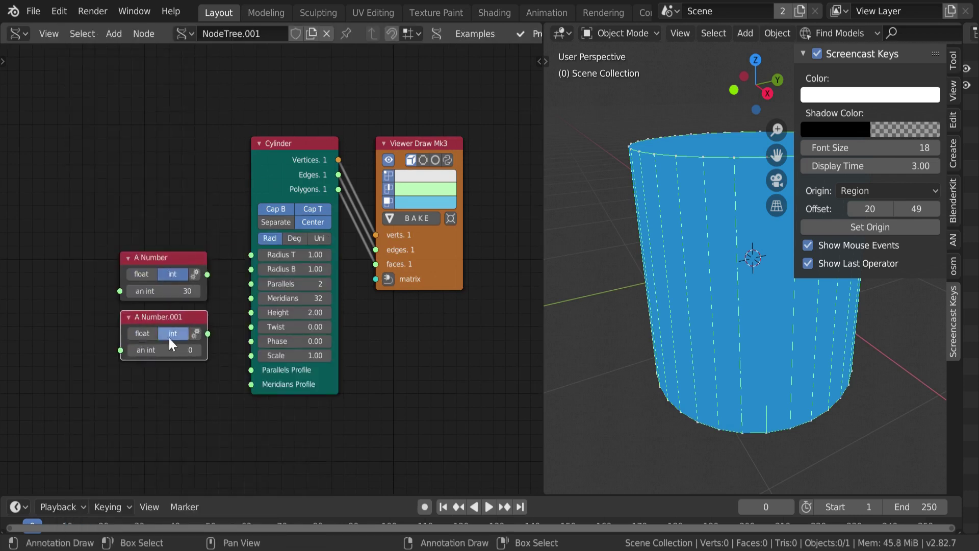
{"action": "left_click_drag", "start_coordinate": [228, 326], "coordinate": [251, 298]}
Set the Cylinder node's height to 41 and its twist to 3.14
{"action": "type", "text": "41"}
{"action": "key", "text": "Return"}
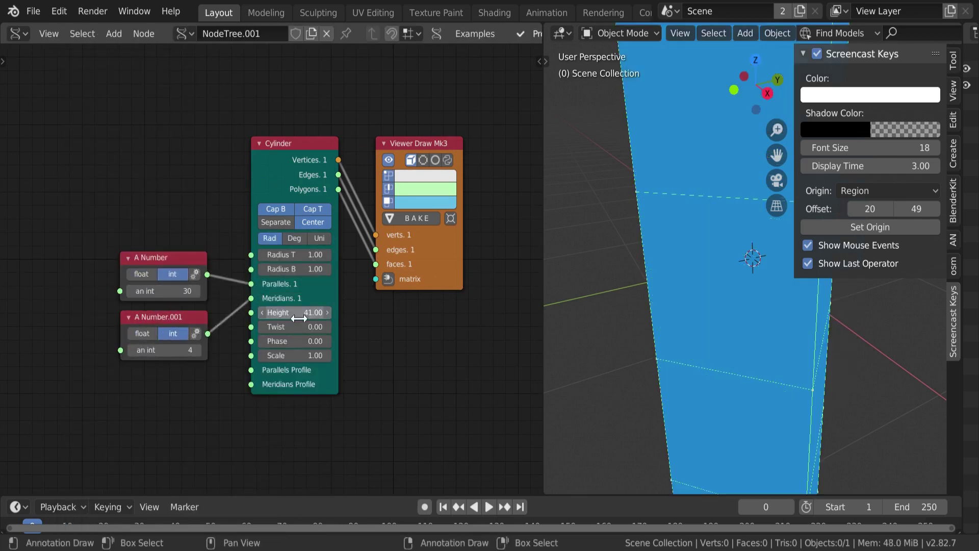
{"action": "type", "text": "3.14"}
{"action": "key", "text": "Return"}
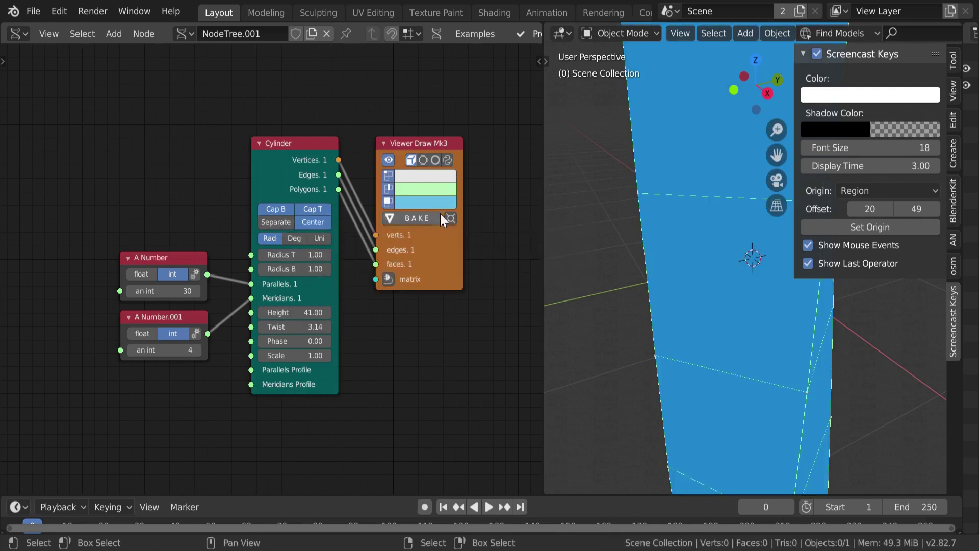
Add a UV Connection node between the cylinder's vertices output and the viewer's verts input
{"action": "scroll", "coordinate": [339, 233], "scroll_direction": "down", "scroll_amount": 1}
{"action": "scroll", "coordinate": [503, 186], "scroll_direction": "right", "scroll_amount": 3, "text": "ctrl"}
{"action": "scroll", "coordinate": [681, 271], "scroll_direction": "down", "scroll_amount": 4}
{"action": "middle_click_drag", "start_coordinate": [681, 270], "coordinate": [638, 278]}
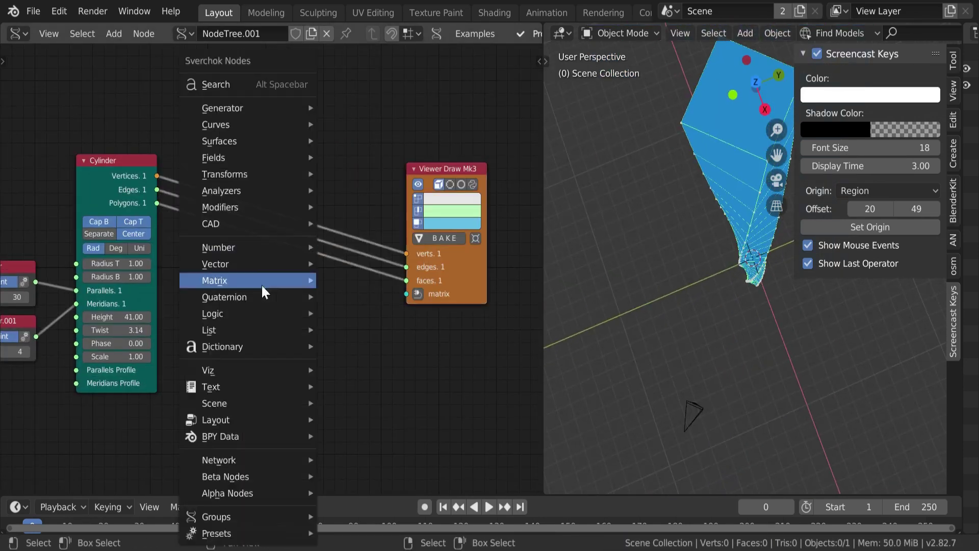
{"action": "key", "text": "shift+a"}
{"action": "mouse_move", "coordinate": [222, 112]}
{"action": "left_click", "coordinate": [367, 114]}
{"action": "left_click", "coordinate": [255, 219]}
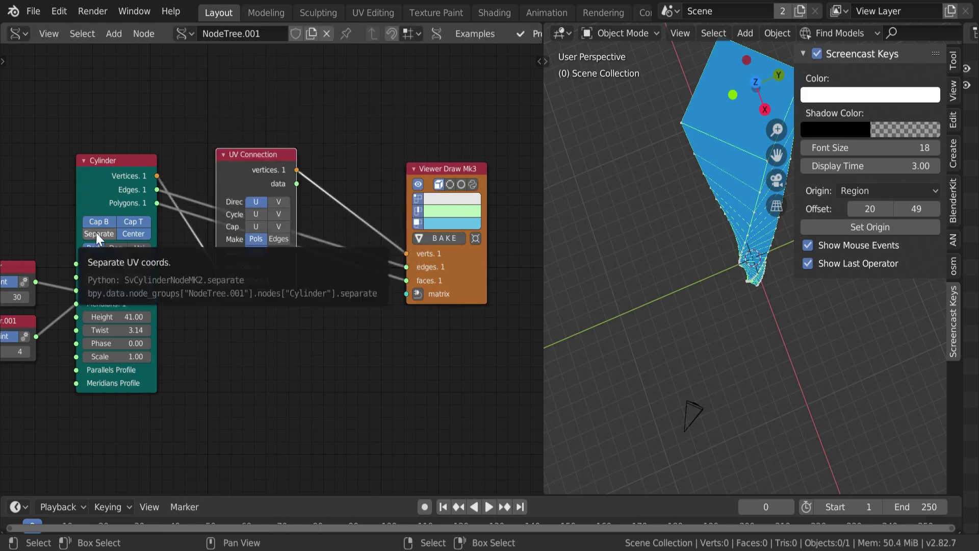
Enable Separate on the Cylinder node and set the UV Connection direction to V
{"action": "scroll", "coordinate": [195, 218], "scroll_direction": "up", "scroll_amount": 1}
{"action": "left_click", "coordinate": [284, 197]}
{"action": "left_click_drag", "start_coordinate": [251, 249], "coordinate": [221, 249]}
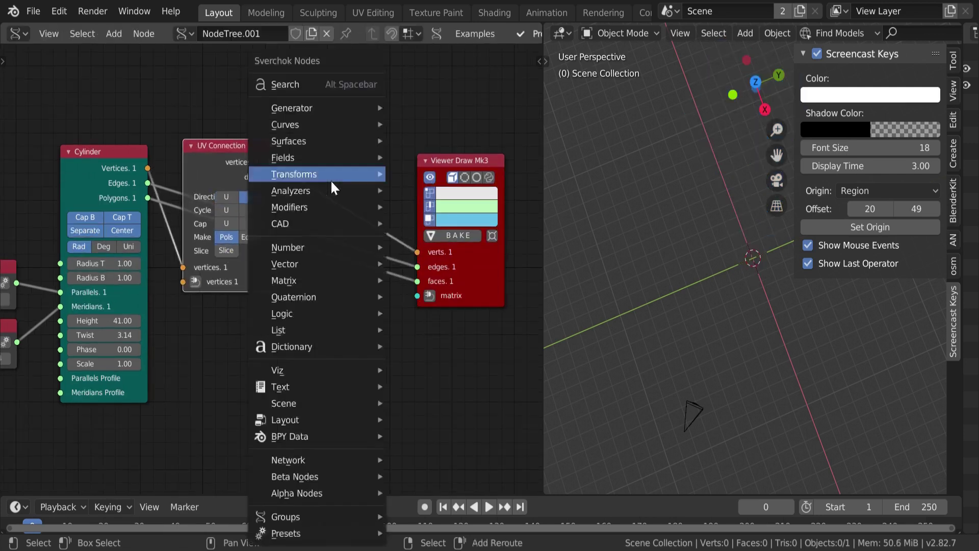
Insert an unwrapping List Split node at level 1 between UV Connection and the viewer, with split size linked to the 30 number node
{"action": "key", "text": "alt+space"}
{"action": "type", "text": "List split"}
{"action": "key", "text": "Return"}
{"action": "left_click", "coordinate": [355, 201]}
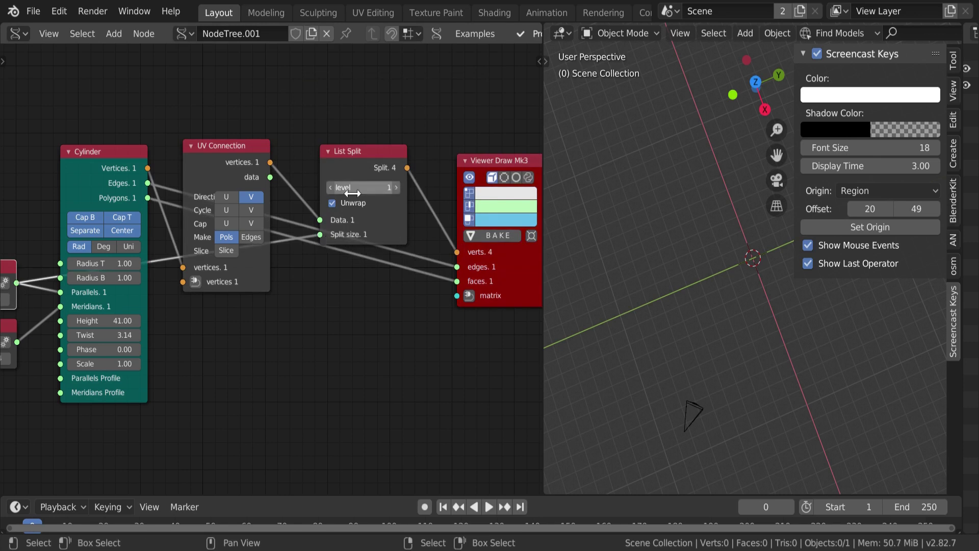
{"action": "left_click", "coordinate": [330, 316]}
{"action": "left_click_drag", "start_coordinate": [369, 195], "coordinate": [373, 191]}
Cut the cylinder's edges and polygons links to the viewer and save the file
{"action": "scroll", "coordinate": [280, 200], "scroll_direction": "down", "scroll_amount": 1}
{"action": "right_click_drag", "start_coordinate": [373, 299], "coordinate": [370, 237], "text": "ctrl"}
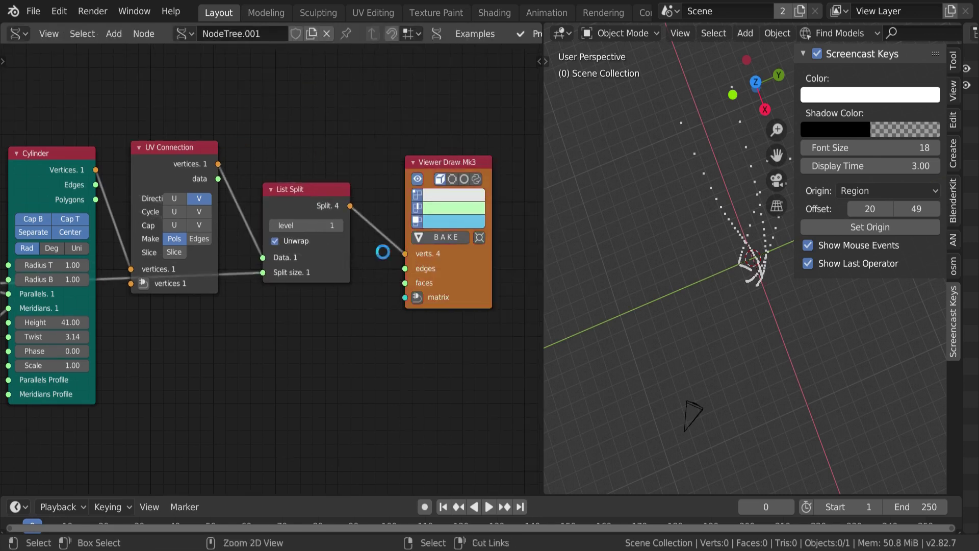
{"action": "scroll", "coordinate": [130, 161], "scroll_direction": "down", "scroll_amount": 1}
{"action": "key", "text": "ctrl+s"}
Add a Plane node as the bevel profile, with an axis-angle Matrix In node set to 45 feeding its matrix
{"action": "key", "text": "shift+a"}
{"action": "left_click", "coordinate": [139, 133]}
{"action": "left_click", "coordinate": [63, 136]}
{"action": "scroll", "coordinate": [63, 137], "scroll_direction": "down", "scroll_amount": 1}
{"action": "left_click_drag", "start_coordinate": [21, 184], "coordinate": [182, 218]}
{"action": "scroll", "coordinate": [182, 218], "scroll_direction": "up", "scroll_amount": 1}
Add a Bevel a Curve node fed by the List Split curves and the Plane outputs, with the plane's sizes at 0.26
{"action": "key", "text": "shift+a"}
{"action": "left_click", "coordinate": [428, 113]}
{"action": "left_click", "coordinate": [430, 109]}
{"action": "left_click_drag", "start_coordinate": [431, 109], "coordinate": [485, 215]}
{"action": "left_click_drag", "start_coordinate": [403, 322], "coordinate": [450, 312]}
{"action": "left_click_drag", "start_coordinate": [190, 148], "coordinate": [451, 334]}
{"action": "middle_click_drag", "start_coordinate": [642, 214], "coordinate": [612, 224]}
{"action": "mouse_move", "coordinate": [158, 207]}
{"action": "left_mouse_down"}
{"action": "mouse_move", "coordinate": [158, 218]}
{"action": "mouse_move", "coordinate": [143, 218]}
{"action": "left_mouse_up"}
{"action": "middle_click_drag", "start_coordinate": [637, 230], "coordinate": [644, 326]}
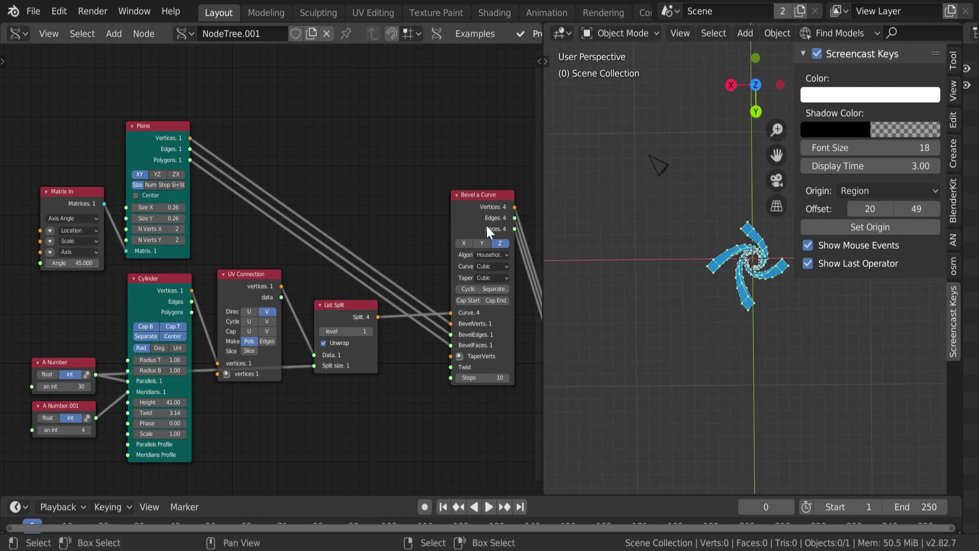
Duplicate UV Connection, feed it the cylinder's vertices, set direction and cycle to U with Edges output, and save the file
{"action": "middle_click_drag", "start_coordinate": [336, 291], "coordinate": [344, 152]}
{"action": "key", "text": "shift+d"}
{"action": "left_click", "coordinate": [347, 306]}
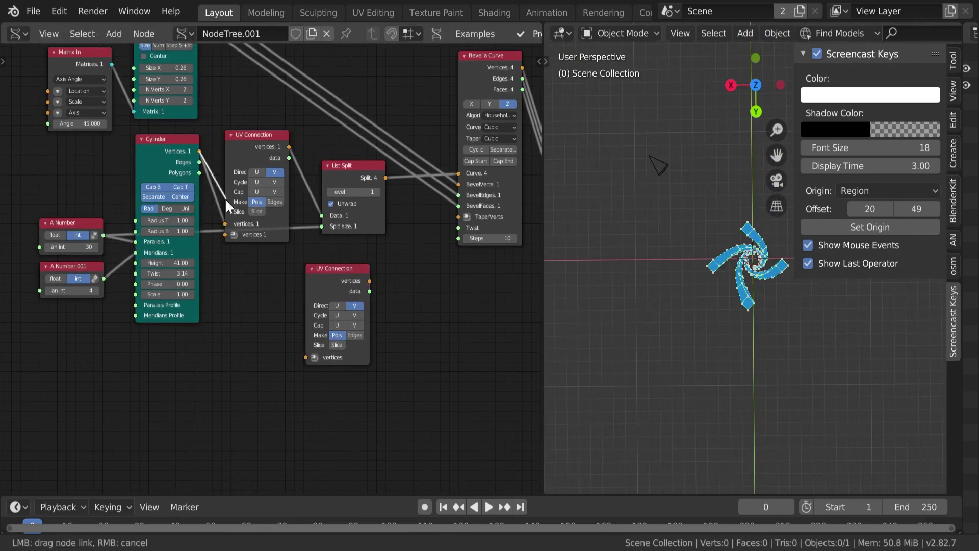
{"action": "left_click_drag", "start_coordinate": [313, 367], "coordinate": [306, 357]}
{"action": "scroll", "coordinate": [255, 319], "scroll_direction": "up", "scroll_amount": 1}
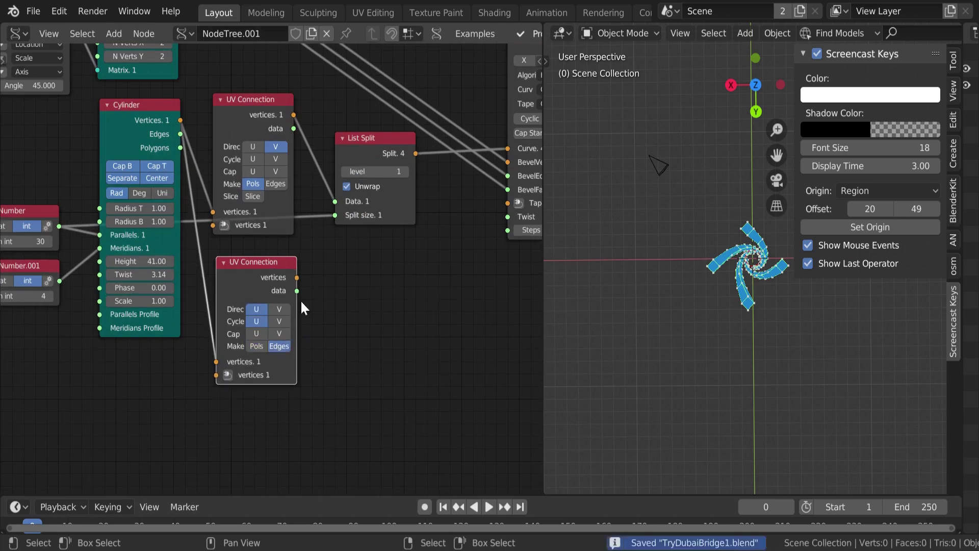
{"action": "scroll", "coordinate": [494, 151], "scroll_direction": "down", "scroll_amount": 2}
{"action": "key", "text": "ctrl+s"}
Duplicate the Viewer Draw node and link the second UV Connection's vertices to its verts input
{"action": "key", "text": "shift+d"}
{"action": "left_click", "coordinate": [470, 288]}
{"action": "mouse_move", "coordinate": [247, 283]}
{"action": "left_mouse_down"}
{"action": "mouse_move", "coordinate": [394, 350]}
{"action": "mouse_move", "coordinate": [451, 339]}
{"action": "left_mouse_up"}
{"action": "mouse_move", "coordinate": [663, 286]}
{"action": "middle_mouse_down"}
{"action": "mouse_move", "coordinate": [686, 255]}
{"action": "mouse_move", "coordinate": [678, 219]}
{"action": "middle_mouse_up"}
Duplicate the Plane node beneath the second UV Connection and set the original plane's Size X and Size Y to 0.27
{"action": "left_click", "coordinate": [139, 54]}
{"action": "key", "text": "shift+d"}
{"action": "left_click_drag", "start_coordinate": [140, 105], "coordinate": [140, 111]}
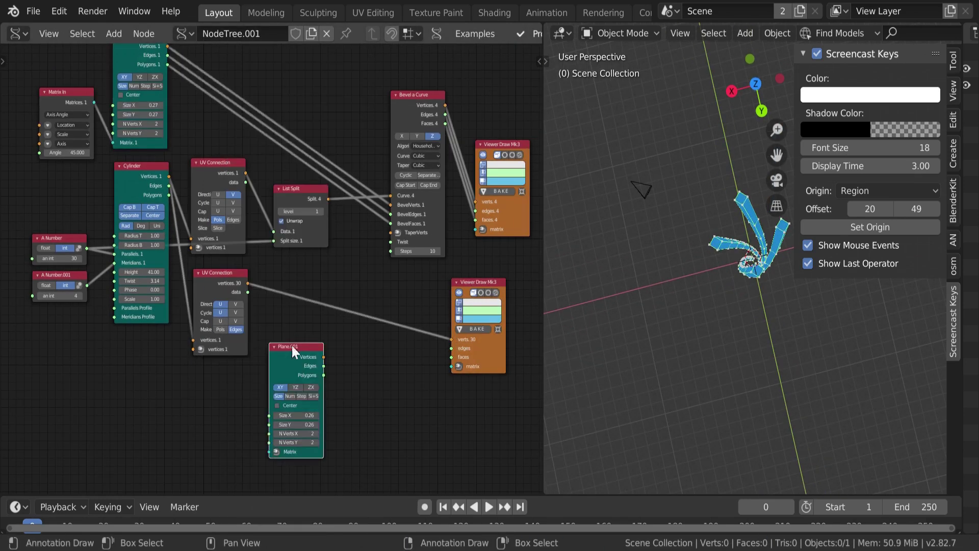
{"action": "left_click_drag", "start_coordinate": [292, 345], "coordinate": [219, 364]}
Duplicate Bevel a Curve and link it to the second UV Connection, the duplicated plane and the second viewer
{"action": "left_click", "coordinate": [417, 95]}
{"action": "key", "text": "shift+d"}
{"action": "left_click", "coordinate": [392, 289]}
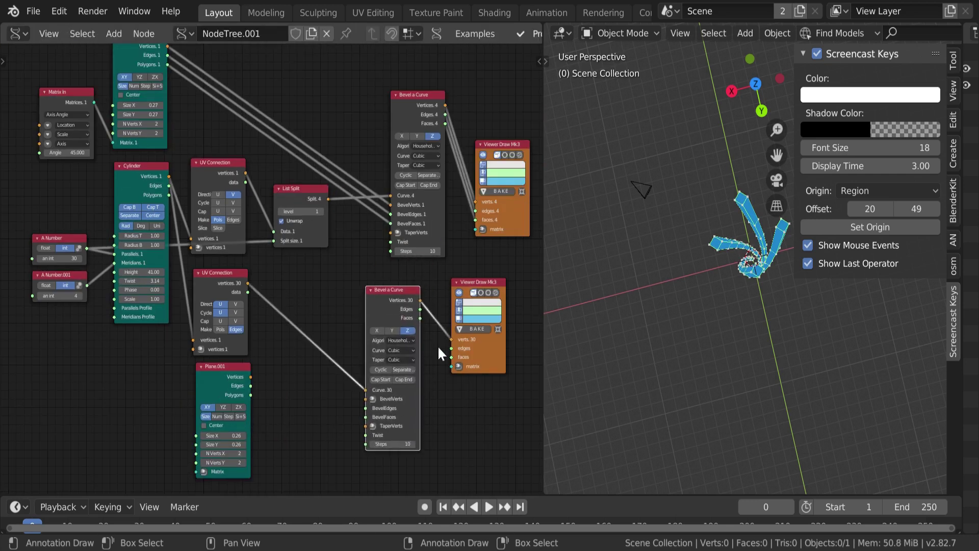
{"action": "left_click_drag", "start_coordinate": [447, 364], "coordinate": [451, 356]}
{"action": "key", "text": "f"}
{"action": "left_click_drag", "start_coordinate": [391, 389], "coordinate": [248, 283]}
Set the algorithm of both Bevel a Curve nodes to Tracking
{"action": "left_click", "coordinate": [423, 147]}
{"action": "left_click", "coordinate": [414, 214]}
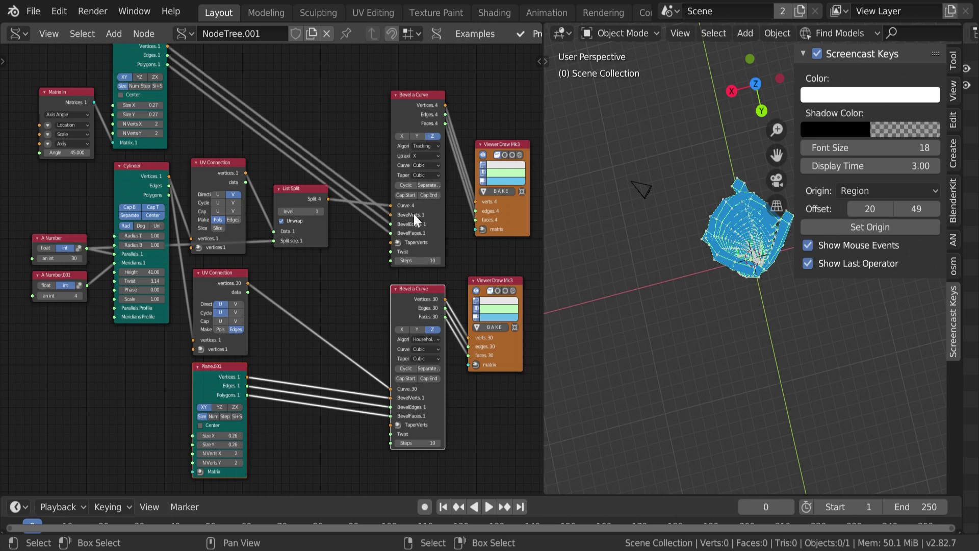
{"action": "left_click", "coordinate": [432, 329]}
{"action": "left_click", "coordinate": [425, 339]}
{"action": "left_click", "coordinate": [416, 356]}
Give the first bevel a linear curve with start and end caps, and make the second bevel cyclic with 5 steps
{"action": "scroll", "coordinate": [417, 356], "scroll_direction": "up", "scroll_amount": 2}
{"action": "left_click", "coordinate": [365, 339]}
{"action": "scroll", "coordinate": [382, 426], "scroll_direction": "down", "scroll_amount": 5, "text": "ctrl"}
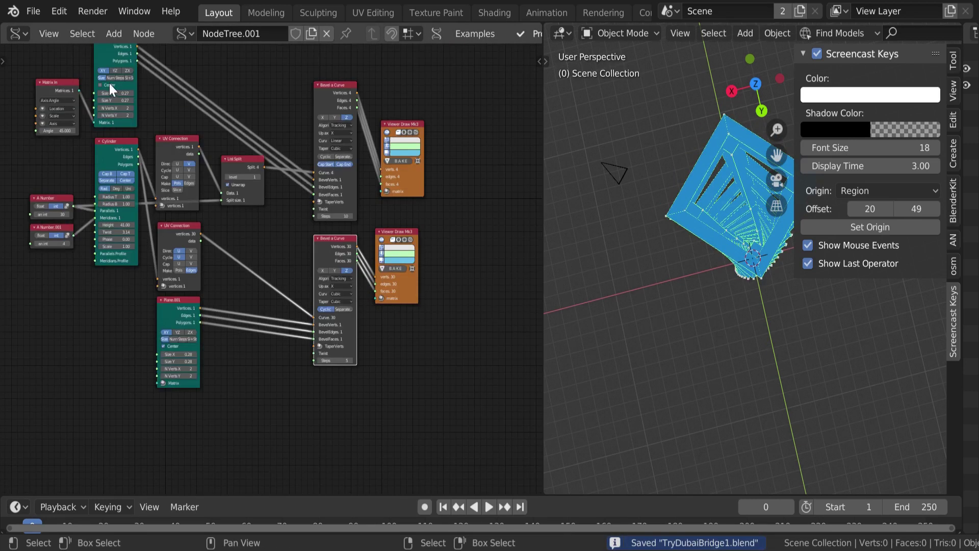
Add a List Join node beside the viewers of the two bevel branches
{"action": "scroll", "coordinate": [108, 81], "scroll_direction": "up", "scroll_amount": 2}
{"action": "middle_click_drag", "start_coordinate": [722, 277], "coordinate": [696, 228]}
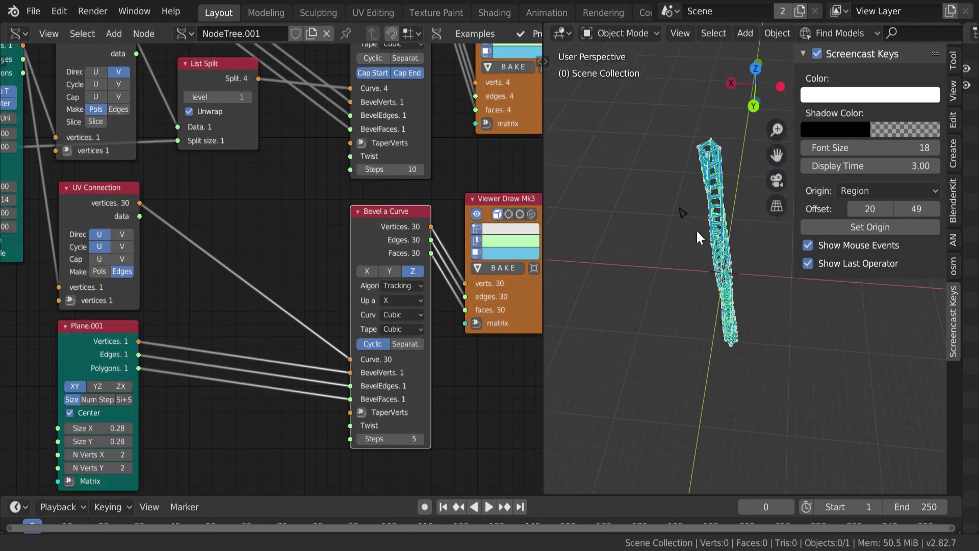
{"action": "middle_click_drag", "start_coordinate": [459, 204], "coordinate": [150, 291]}
{"action": "key", "text": "shift+a"}
{"action": "left_click", "coordinate": [306, 81]}
{"action": "type", "text": "list jo"}
{"action": "key", "text": "Return"}
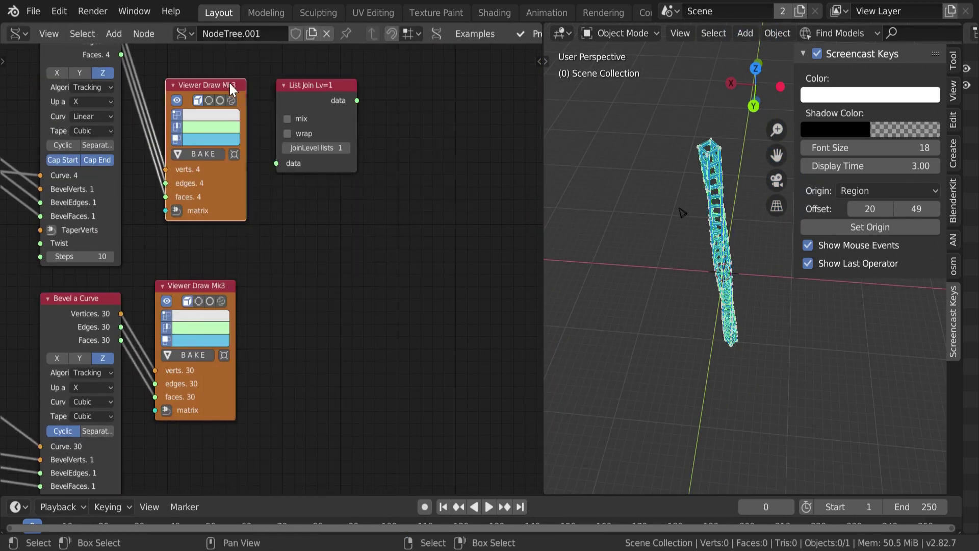
Delete one of the two viewers and link the vertices of both Bevel a Curve nodes to the List Join
{"action": "key", "text": "x"}
{"action": "scroll", "coordinate": [149, 86], "scroll_direction": "down", "scroll_amount": 1}
{"action": "left_click_drag", "start_coordinate": [306, 124], "coordinate": [272, 160]}
{"action": "left_click_drag", "start_coordinate": [152, 304], "coordinate": [240, 233]}
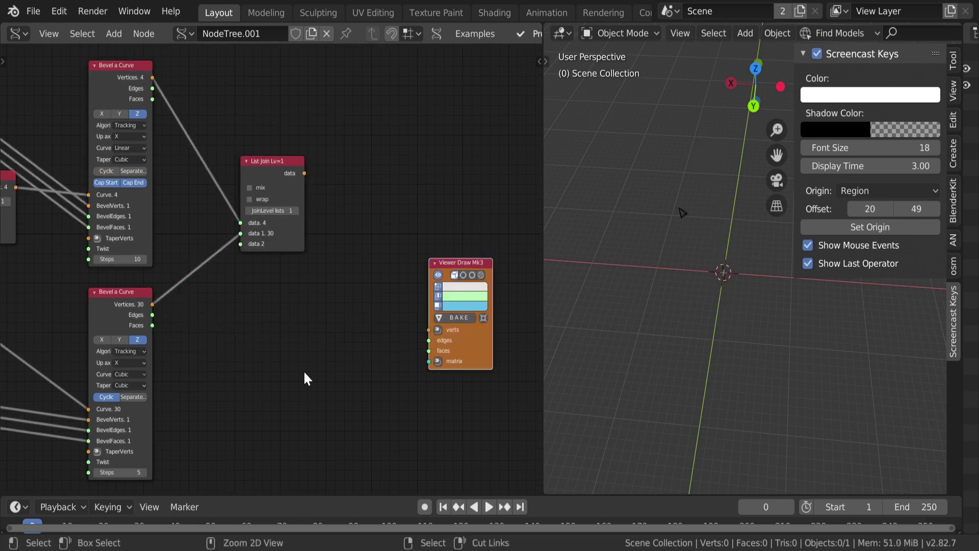
Duplicate the List Join for the faces of both bevels and add a Mesh Join node before the viewer
{"action": "key", "text": "shift+d"}
{"action": "left_click", "coordinate": [279, 288]}
{"action": "key", "text": "shift+a"}
{"action": "type", "text": "mesh jo"}
{"action": "key", "text": "Return"}
{"action": "left_click", "coordinate": [333, 272]}
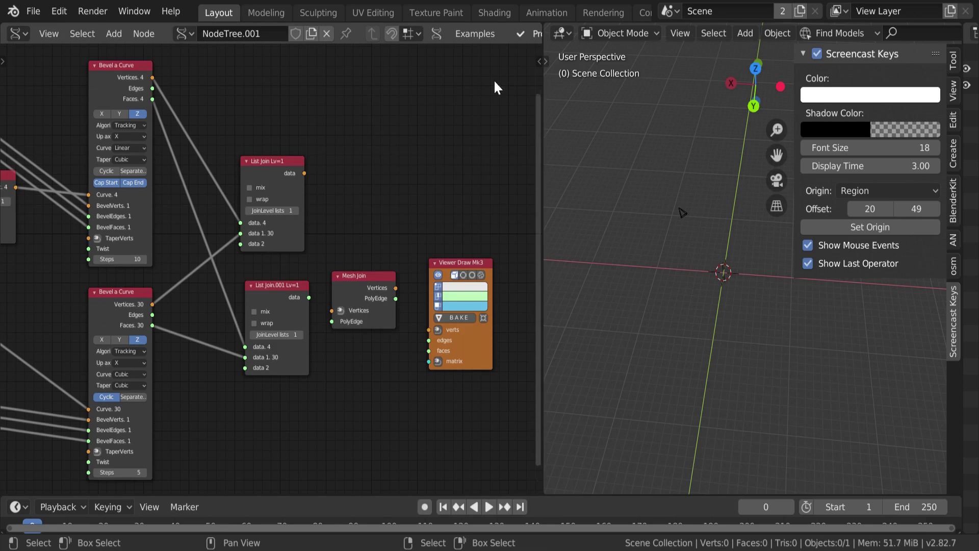
{"action": "key", "text": "n"}
{"action": "scroll", "coordinate": [535, 83], "scroll_direction": "down", "scroll_amount": 1}
{"action": "scroll", "coordinate": [535, 84], "scroll_direction": "up", "scroll_amount": 1}
{"action": "scroll", "coordinate": [354, 150], "scroll_direction": "up", "scroll_amount": 2}
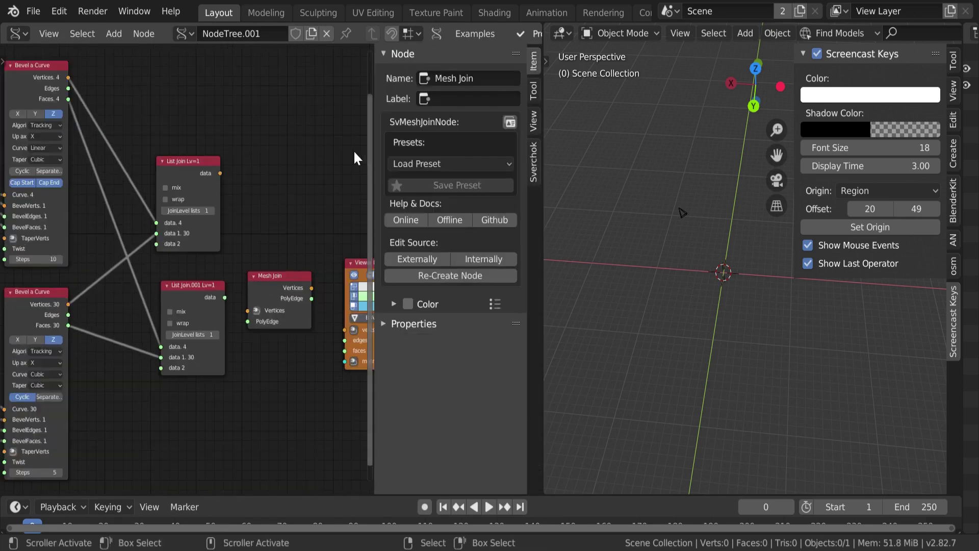
{"action": "key", "text": "t"}
{"action": "key", "text": "t"}
{"action": "key", "text": "n"}
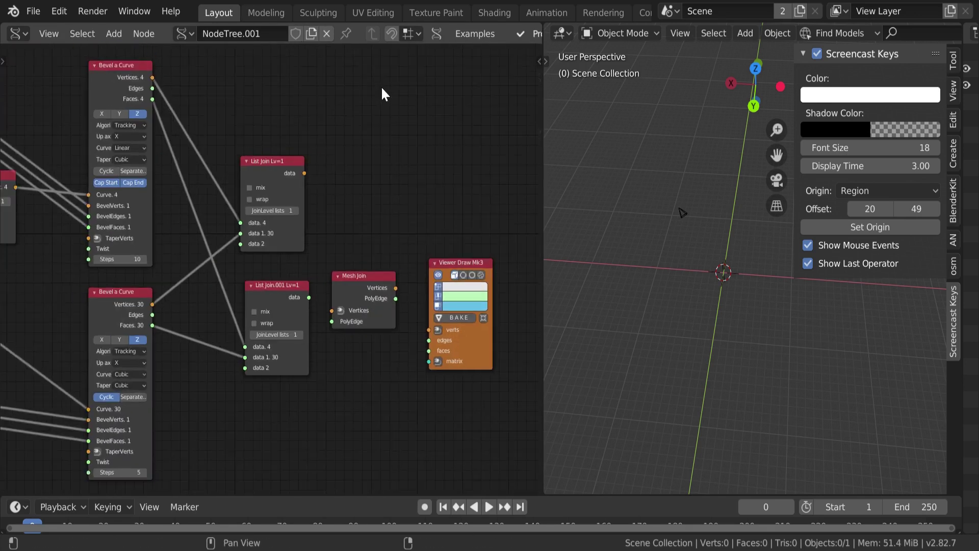
{"action": "key", "text": "ctrl+space"}
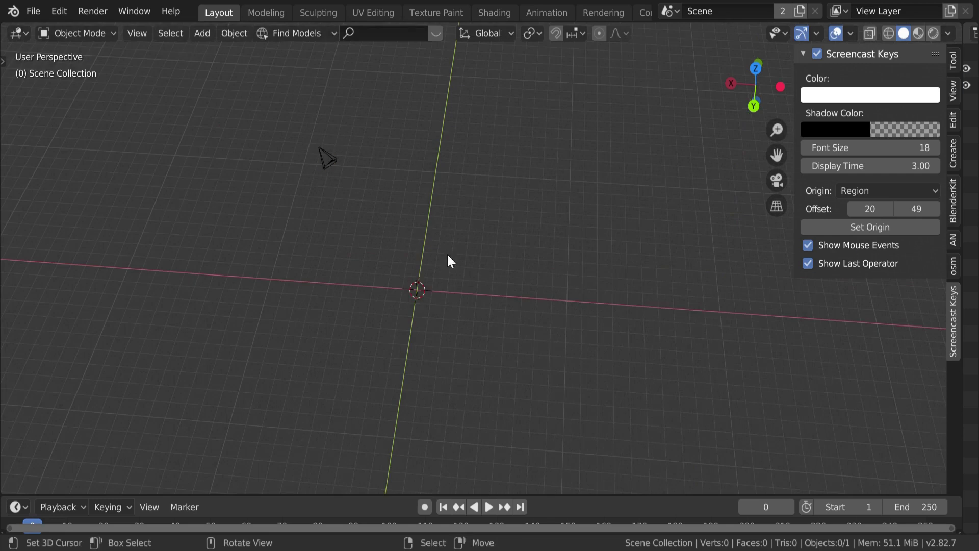
{"action": "key", "text": "ctrl+space"}
{"action": "left_click", "coordinate": [19, 33]}
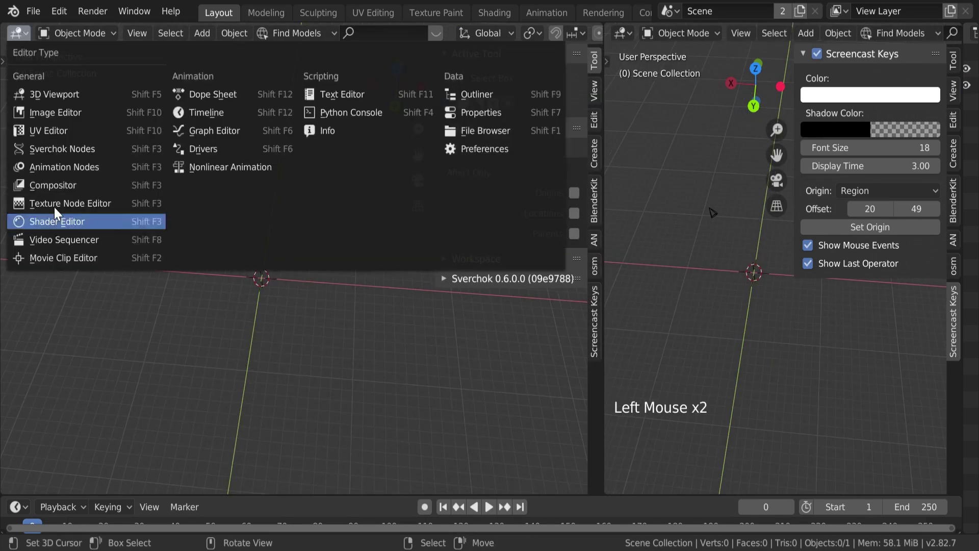
{"action": "left_click", "coordinate": [55, 129]}
{"action": "scroll", "coordinate": [238, 213], "scroll_direction": "up", "scroll_amount": 9}
{"action": "right_click", "coordinate": [61, 455]}
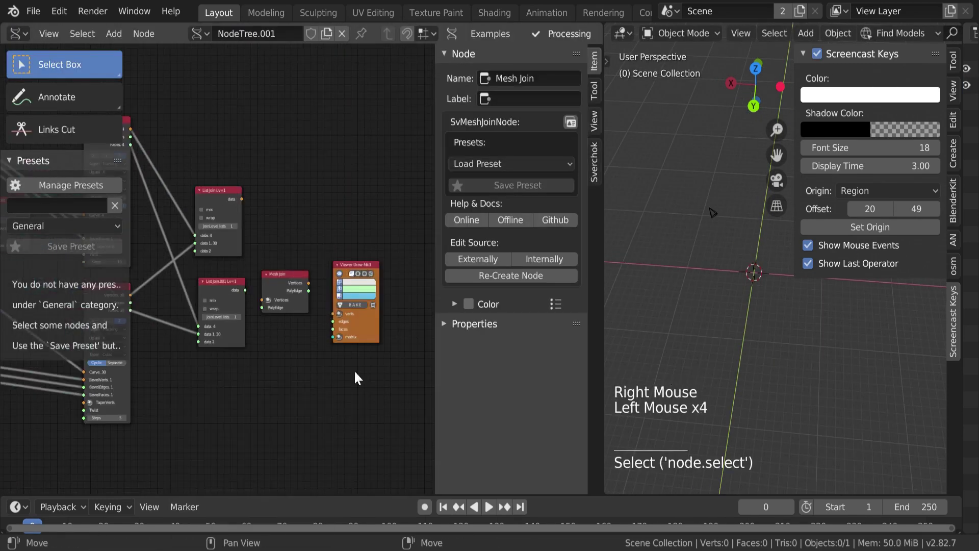
{"action": "left_click", "coordinate": [19, 33]}
{"action": "left_click", "coordinate": [55, 94]}
{"action": "left_click", "coordinate": [18, 33]}
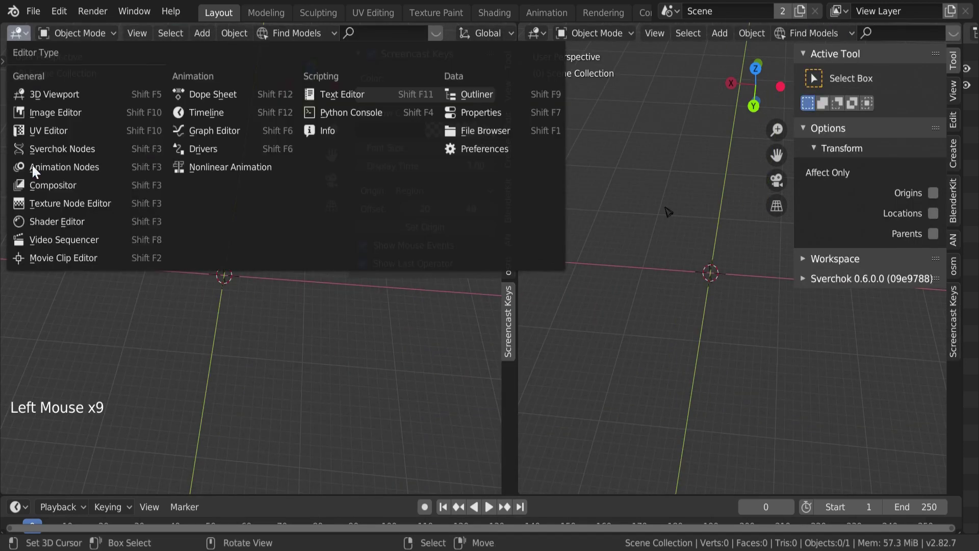
{"action": "left_click", "coordinate": [55, 148]}
{"action": "key", "text": "t"}
{"action": "key", "text": "n"}
{"action": "scroll", "coordinate": [312, 216], "scroll_direction": "up", "scroll_amount": 7}
Link both List Join outputs into Mesh Join and its vertices and polygons outputs to the viewer
{"action": "left_click_drag", "start_coordinate": [277, 183], "coordinate": [289, 178]}
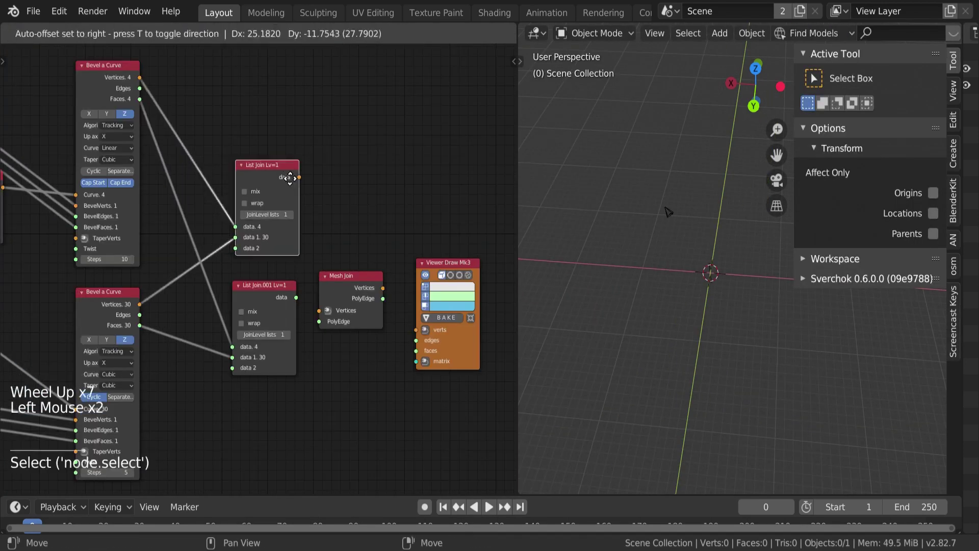
{"action": "left_click_drag", "start_coordinate": [351, 275], "coordinate": [351, 218]}
{"action": "left_click_drag", "start_coordinate": [299, 177], "coordinate": [318, 255]}
{"action": "left_click_drag", "start_coordinate": [433, 265], "coordinate": [433, 170]}
{"action": "mouse_move", "coordinate": [383, 229]}
{"action": "left_mouse_down"}
{"action": "mouse_move", "coordinate": [416, 234]}
{"action": "mouse_move", "coordinate": [416, 256]}
{"action": "left_mouse_up"}
Insert a Vector Rewire node swapping X and Z between the Mesh Join vertices and the viewer
{"action": "middle_click_drag", "start_coordinate": [411, 320], "coordinate": [190, 350]}
{"action": "left_click_drag", "start_coordinate": [224, 198], "coordinate": [401, 202]}
{"action": "key", "text": "shift+a"}
{"action": "left_click", "coordinate": [192, 84]}
{"action": "type", "text": "vector rew"}
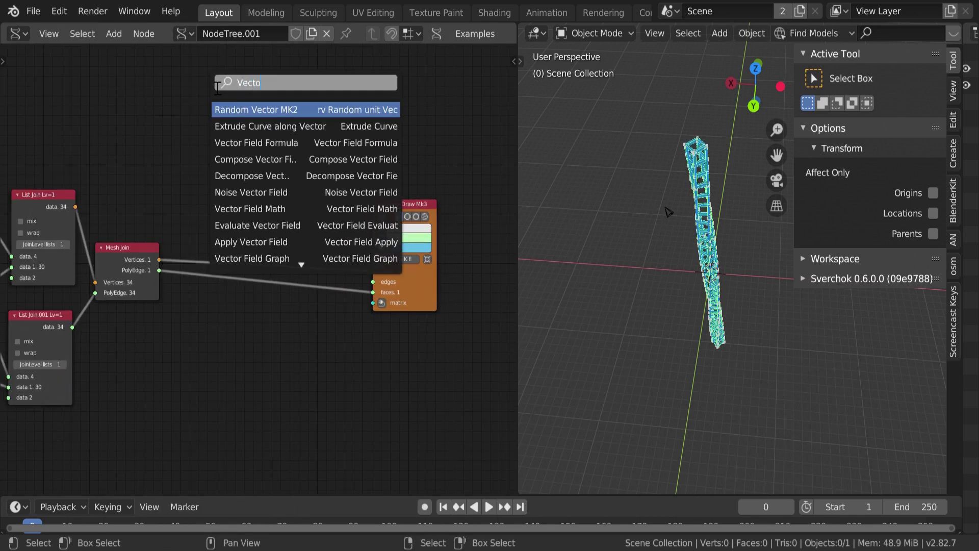
{"action": "key", "text": "Return"}
{"action": "left_click", "coordinate": [221, 247]}
{"action": "left_click_drag", "start_coordinate": [220, 247], "coordinate": [198, 226]}
Insert a Rotate node after Vector Rewire, with axis 1, 0, 0 and an angle of 455
{"action": "middle_click_drag", "start_coordinate": [573, 252], "coordinate": [638, 265]}
{"action": "key", "text": "shift+a"}
{"action": "left_click", "coordinate": [389, 190]}
{"action": "left_click", "coordinate": [344, 275]}
{"action": "left_click", "coordinate": [306, 254]}
{"action": "double_click", "coordinate": [348, 273]}
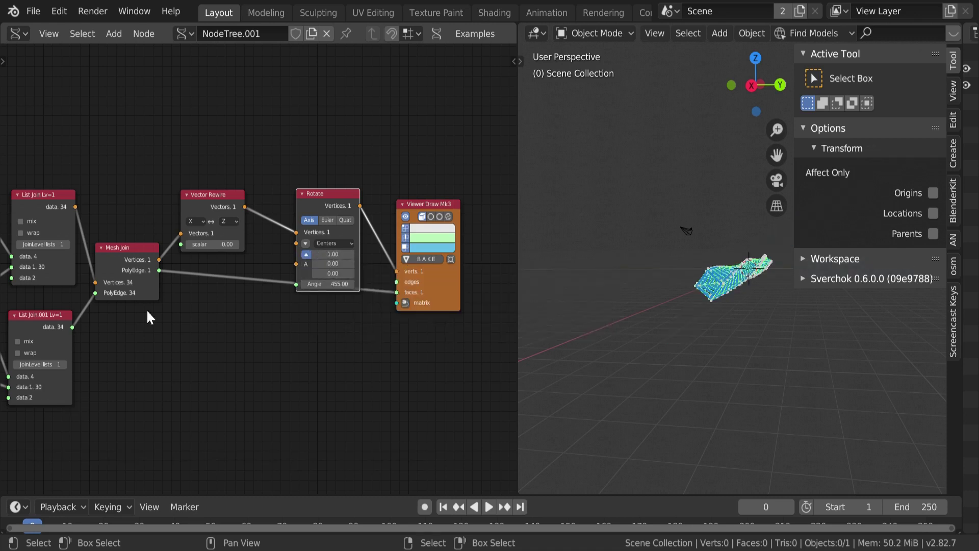
Set the first Bevel a Curve node's steps to 30
{"action": "scroll", "coordinate": [660, 304], "scroll_direction": "up", "scroll_amount": 5}
{"action": "middle_click_drag", "start_coordinate": [642, 299], "coordinate": [678, 278], "text": "shift"}
{"action": "scroll", "coordinate": [663, 301], "scroll_direction": "down", "scroll_amount": 2}
{"action": "middle_click_drag", "start_coordinate": [302, 345], "coordinate": [280, 340]}
{"action": "scroll", "coordinate": [203, 346], "scroll_direction": "down", "scroll_amount": 1}
{"action": "scroll", "coordinate": [132, 357], "scroll_direction": "up", "scroll_amount": 1}
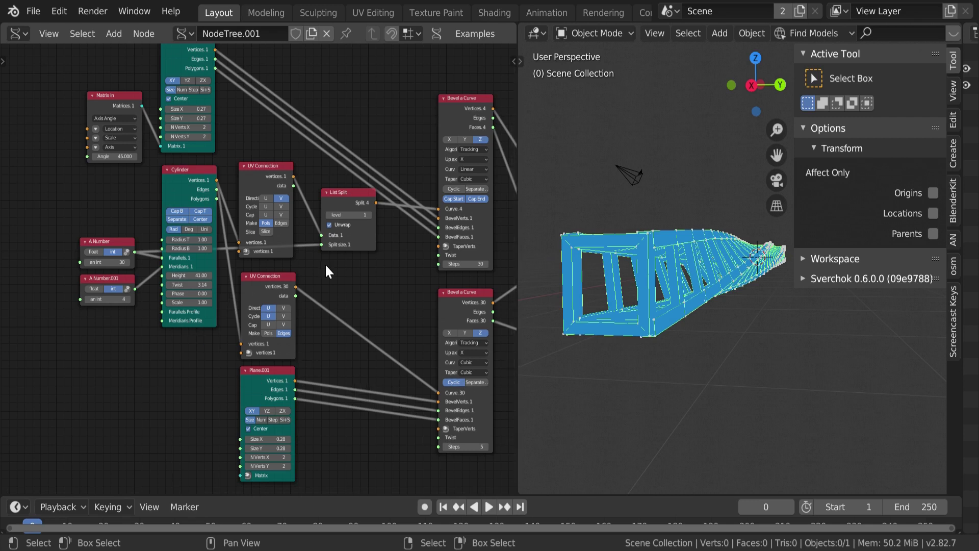
Try a size of 0.20 on both axes of the first Plane node, and set both sizes back to 0.27
{"action": "middle_click_drag", "start_coordinate": [579, 275], "coordinate": [591, 280]}
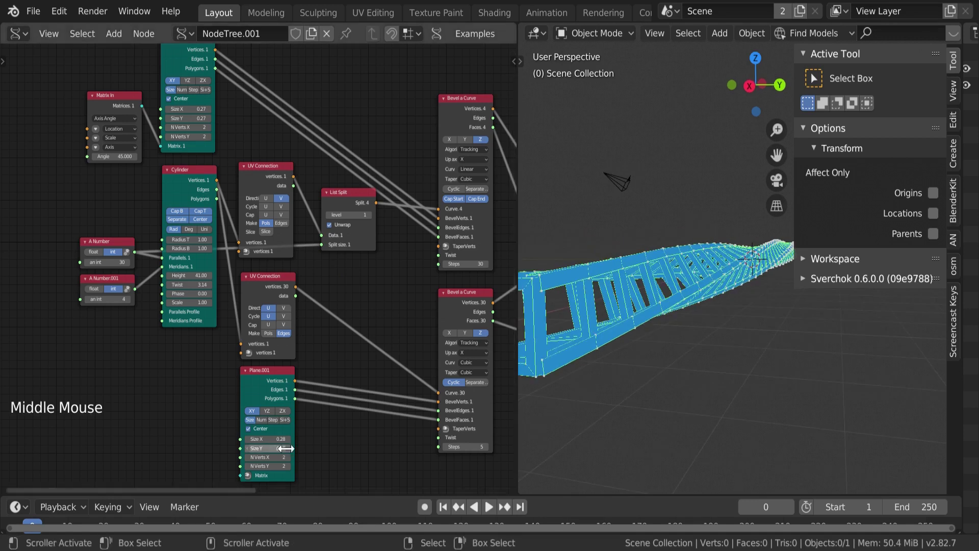
{"action": "left_click", "coordinate": [469, 169]}
{"action": "left_click", "coordinate": [471, 170]}
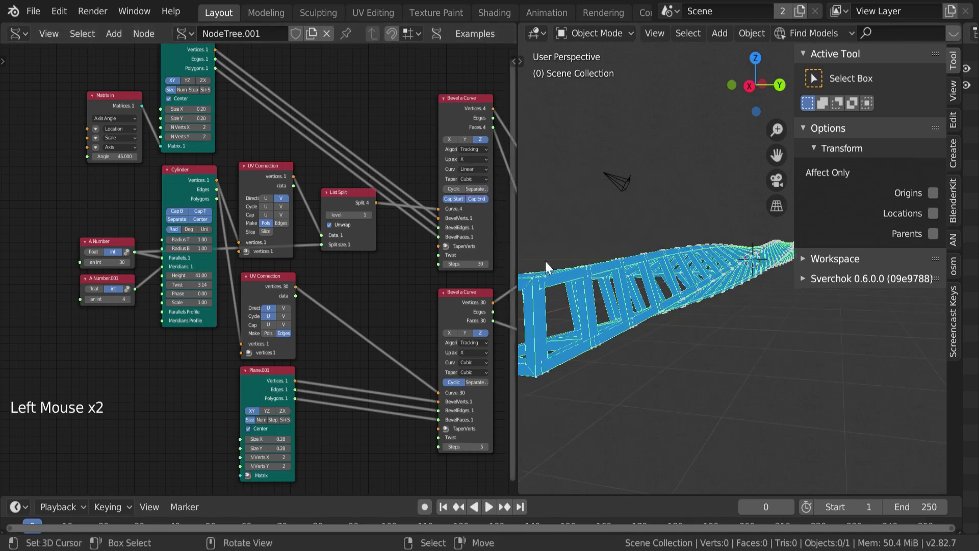
{"action": "scroll", "coordinate": [535, 193], "scroll_direction": "up", "scroll_amount": 2}
{"action": "scroll", "coordinate": [257, 152], "scroll_direction": "down", "scroll_amount": 1}
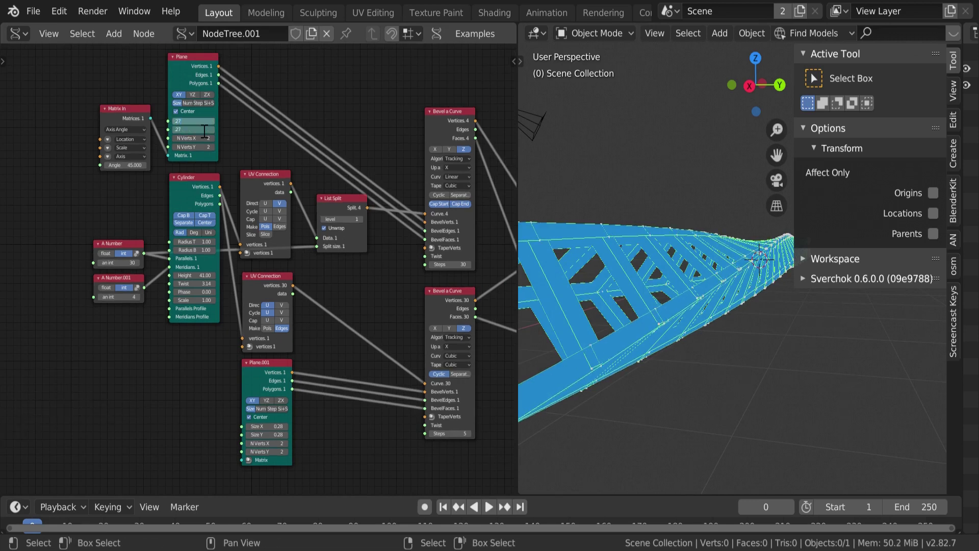
{"action": "scroll", "coordinate": [595, 223], "scroll_direction": "down", "scroll_amount": 4}
{"action": "scroll", "coordinate": [594, 223], "scroll_direction": "up", "scroll_amount": 2}
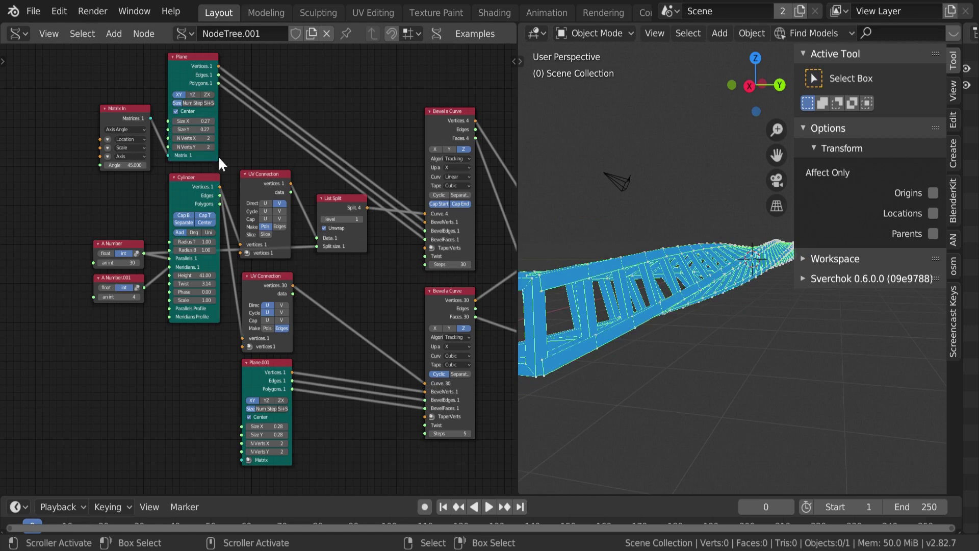
{"action": "left_click_drag", "start_coordinate": [194, 121], "coordinate": [204, 120], "text": "shift"}
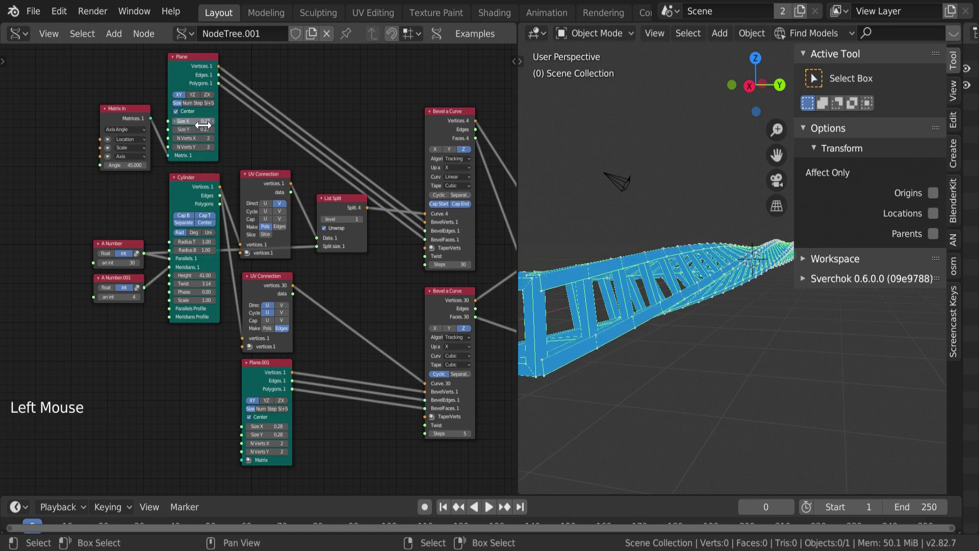
Enclose all nodes except the viewer in one frame
{"action": "scroll", "coordinate": [658, 254], "scroll_direction": "up", "scroll_amount": 3}
{"action": "middle_click_drag", "start_coordinate": [659, 254], "coordinate": [612, 284], "text": "shift"}
{"action": "scroll", "coordinate": [634, 284], "scroll_direction": "down", "scroll_amount": 3}
{"action": "middle_click_drag", "start_coordinate": [407, 306], "coordinate": [327, 334]}
{"action": "scroll", "coordinate": [327, 335], "scroll_direction": "down", "scroll_amount": 10}
{"action": "scroll", "coordinate": [490, 133], "scroll_direction": "up", "scroll_amount": 1}
{"action": "middle_click_drag", "start_coordinate": [490, 133], "coordinate": [430, 189]}
{"action": "double_click", "coordinate": [434, 146]}
{"action": "left_click_drag", "start_coordinate": [428, 143], "coordinate": [61, 430]}
{"action": "key", "text": "ctrl+j"}
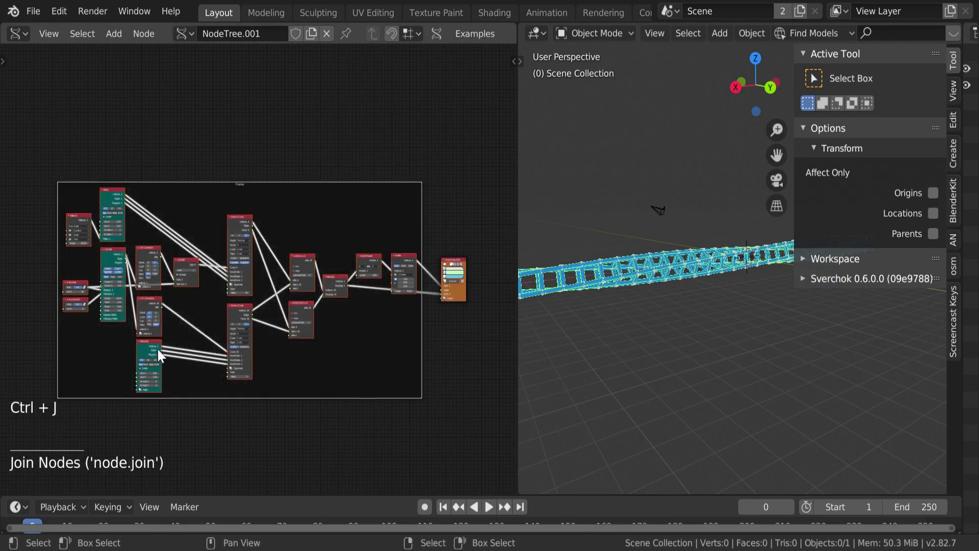
Give the frame around the lattice nodes a label
{"action": "key", "text": "n"}
{"action": "left_click", "coordinate": [449, 108]}
{"action": "key", "text": "n"}
Add a Box node displayed in red by its own Viewer Draw node, with a Matrix In node feeding its matrix input
{"action": "scroll", "coordinate": [267, 136], "scroll_direction": "up", "scroll_amount": 4}
{"action": "middle_click_drag", "start_coordinate": [267, 135], "coordinate": [262, 288]}
{"action": "scroll", "coordinate": [262, 289], "scroll_direction": "up", "scroll_amount": 5}
{"action": "key", "text": "shift+a"}
{"action": "left_click", "coordinate": [262, 192]}
{"action": "left_click", "coordinate": [380, 260]}
{"action": "left_click_drag", "start_coordinate": [280, 237], "coordinate": [388, 253]}
{"action": "left_click", "coordinate": [389, 291]}
{"action": "left_click", "coordinate": [418, 173]}
{"action": "scroll", "coordinate": [657, 275], "scroll_direction": "up", "scroll_amount": 4}
{"action": "left_click", "coordinate": [173, 331]}
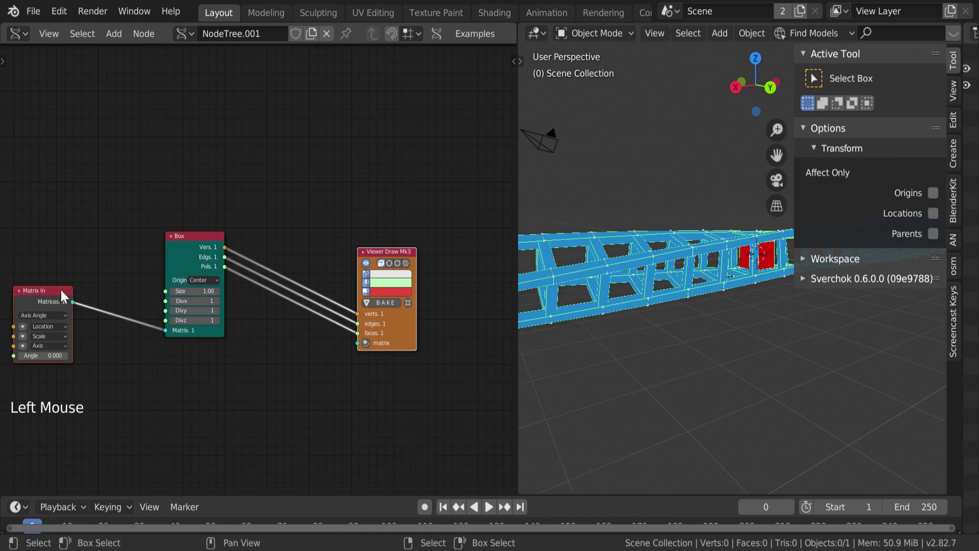
Flatten, stretch and lower the box through Matrix In, with scale Z 0.07, scale X about 33 and location Z about -0.38
{"action": "left_click", "coordinate": [105, 262]}
{"action": "left_click_drag", "start_coordinate": [63, 341], "coordinate": [104, 332]}
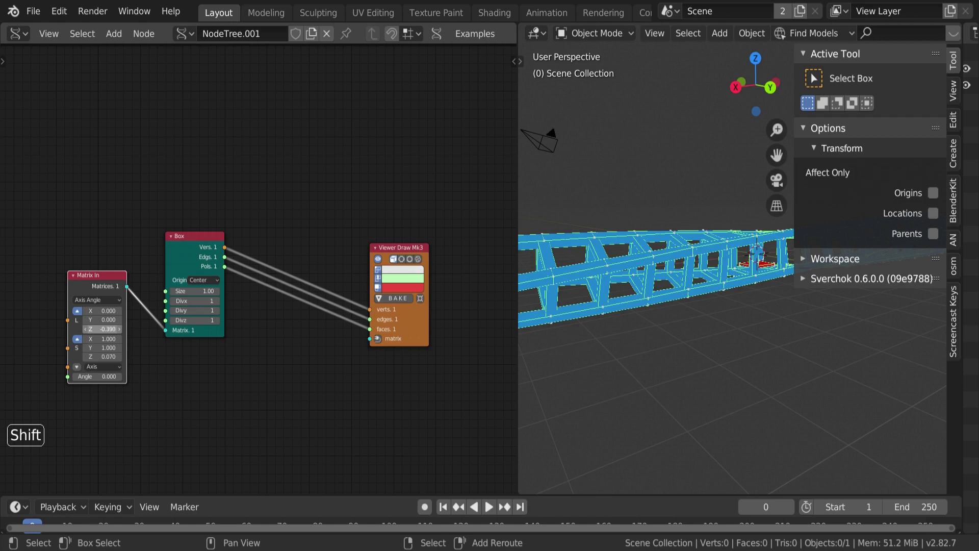
{"action": "left_click_drag", "start_coordinate": [102, 339], "coordinate": [117, 339]}
{"action": "scroll", "coordinate": [663, 255], "scroll_direction": "down", "scroll_amount": 6}
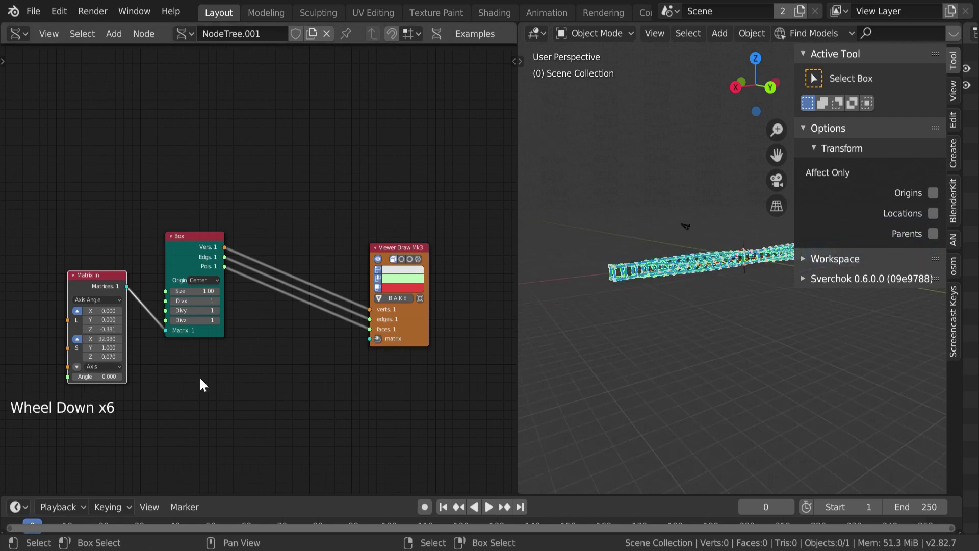
Fit the box inside the lattice by refining Matrix In to location Z -0.396, scale X 41.14 and scale Z 0.04
{"action": "scroll", "coordinate": [684, 274], "scroll_direction": "up", "scroll_amount": 4}
{"action": "middle_click_drag", "start_coordinate": [643, 265], "coordinate": [747, 268]}
{"action": "scroll", "coordinate": [703, 291], "scroll_direction": "up", "scroll_amount": 2}
{"action": "scroll", "coordinate": [734, 306], "scroll_direction": "down", "scroll_amount": 1}
{"action": "key", "text": "t"}
{"action": "key", "text": "t"}
{"action": "key", "text": "n"}
{"action": "scroll", "coordinate": [739, 298], "scroll_direction": "up", "scroll_amount": 1}
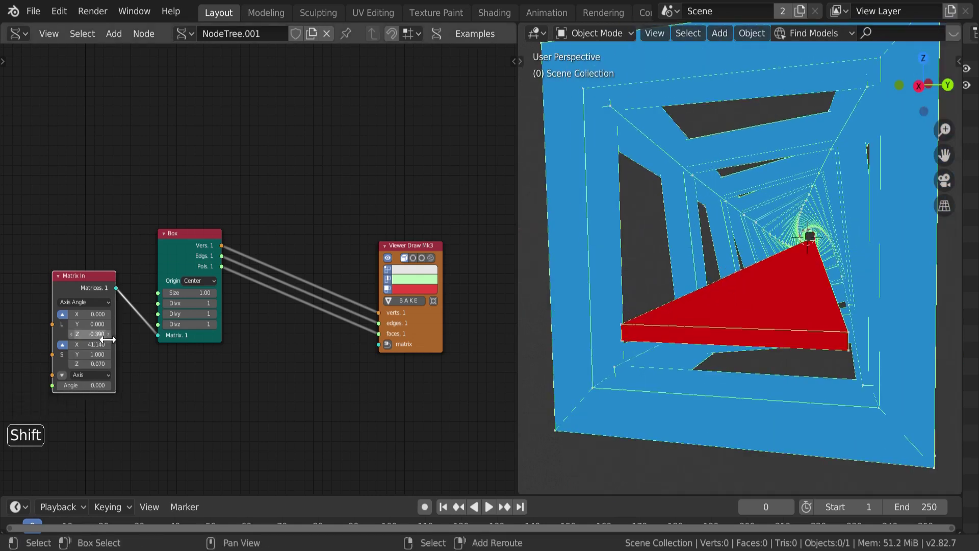
{"action": "left_click_drag", "start_coordinate": [97, 333], "coordinate": [86, 334], "text": "shift"}
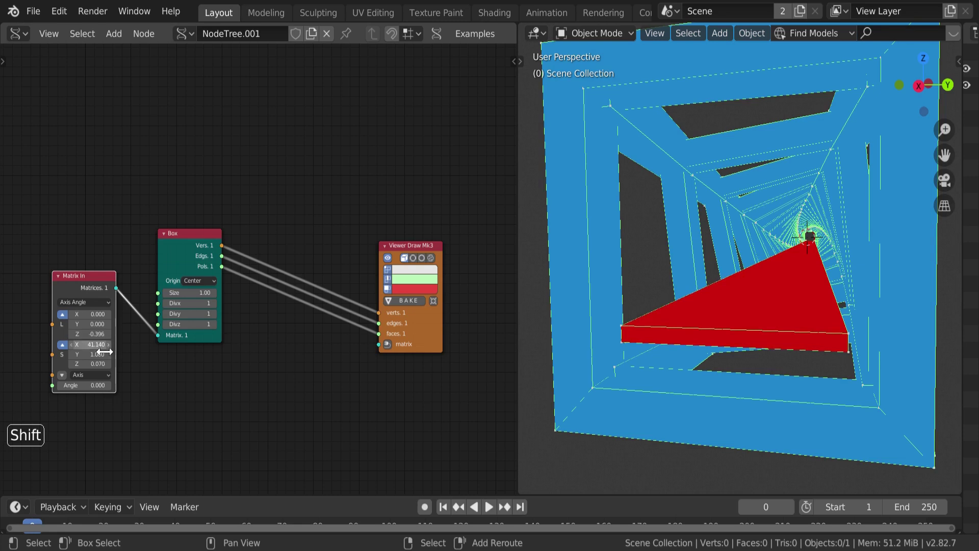
{"action": "scroll", "coordinate": [707, 324], "scroll_direction": "up", "scroll_amount": 1}
{"action": "scroll", "coordinate": [707, 323], "scroll_direction": "down", "scroll_amount": 2}
{"action": "middle_click_drag", "start_coordinate": [707, 324], "coordinate": [729, 323]}
{"action": "scroll", "coordinate": [702, 325], "scroll_direction": "up", "scroll_amount": 1}
{"action": "scroll", "coordinate": [729, 329], "scroll_direction": "down", "scroll_amount": 4}
{"action": "scroll", "coordinate": [310, 337], "scroll_direction": "up", "scroll_amount": 2}
Move the box's viewer closer to the Box node and hide the lattice bridge's viewer output
{"action": "left_click_drag", "start_coordinate": [387, 249], "coordinate": [293, 245]}
{"action": "scroll", "coordinate": [370, 115], "scroll_direction": "down", "scroll_amount": 5}
{"action": "middle_click_drag", "start_coordinate": [221, 164], "coordinate": [429, 174]}
{"action": "scroll", "coordinate": [370, 115], "scroll_direction": "down", "scroll_amount": 1}
{"action": "left_click", "coordinate": [427, 250]}
{"action": "scroll", "coordinate": [427, 250], "scroll_direction": "down", "scroll_amount": 3}
{"action": "scroll", "coordinate": [317, 385], "scroll_direction": "up", "scroll_amount": 7}
Enclose the Matrix In, Box and viewer nodes in a frame labelled Path
{"action": "left_click_drag", "start_coordinate": [440, 163], "coordinate": [118, 362]}
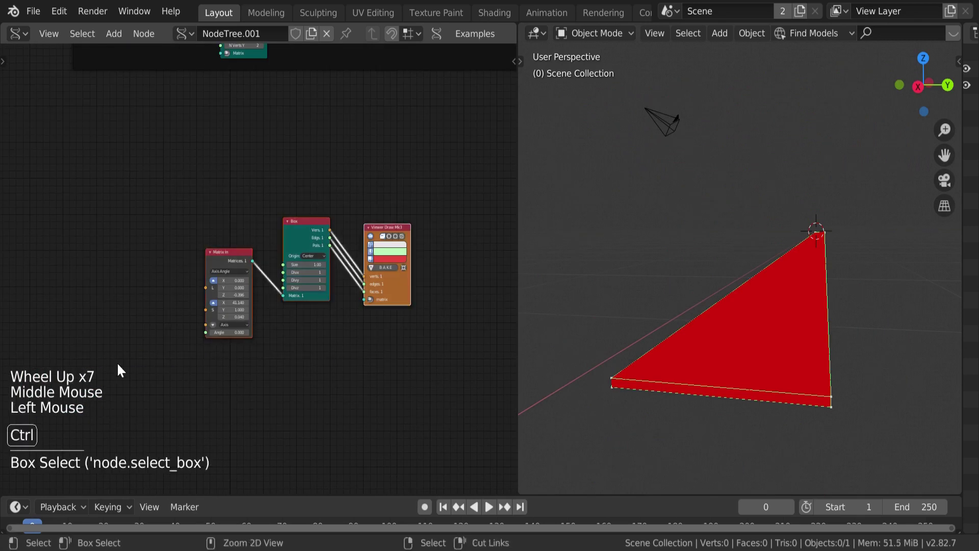
{"action": "key", "text": "ctrl+j"}
{"action": "key", "text": "n"}
{"action": "left_click", "coordinate": [455, 101]}
{"action": "key", "text": "b"}
{"action": "key", "text": "Escape"}
{"action": "key", "text": "Escape"}
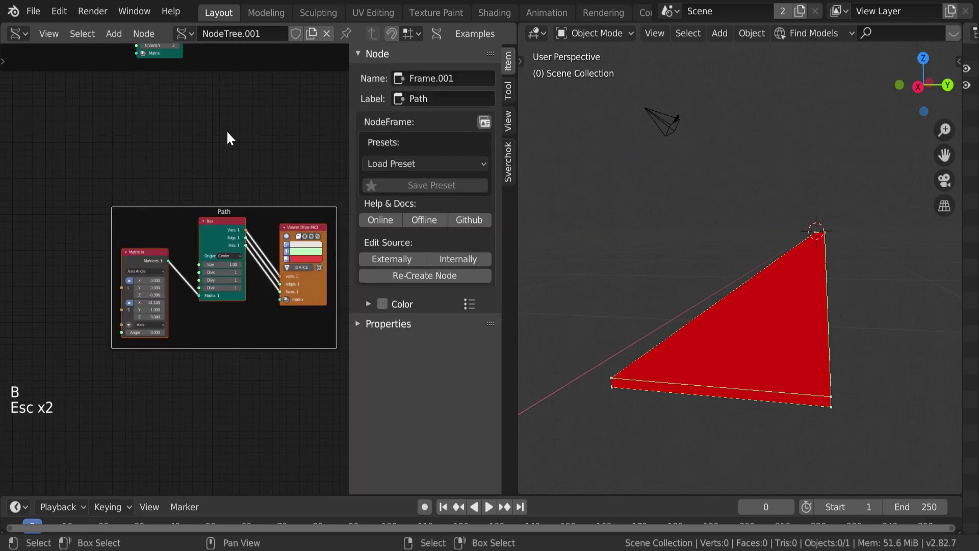
{"action": "key", "text": "n"}
Add an A Number node beside the Path frame with a float value of -0.40
{"action": "left_click_drag", "start_coordinate": [239, 249], "coordinate": [201, 144]}
{"action": "middle_click_drag", "start_coordinate": [201, 145], "coordinate": [272, 205]}
{"action": "key", "text": "shift+a"}
{"action": "left_click", "coordinate": [168, 247]}
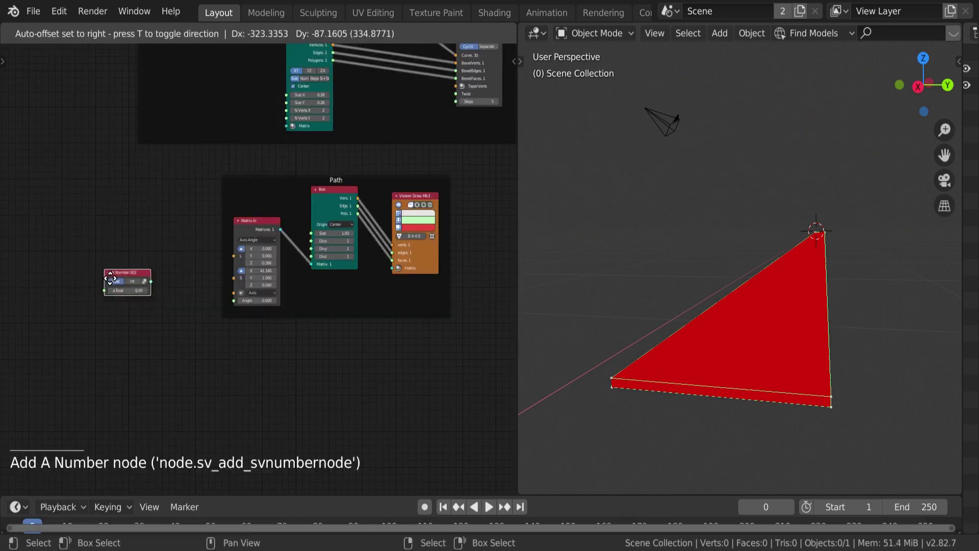
{"action": "scroll", "coordinate": [117, 285], "scroll_direction": "up", "scroll_amount": 5}
{"action": "left_click", "coordinate": [117, 285]}
{"action": "scroll", "coordinate": [100, 263], "scroll_direction": "down", "scroll_amount": 1}
{"action": "left_click", "coordinate": [100, 263]}
{"action": "left_click", "coordinate": [100, 264]}
Feed the number through the Z value of a new Vector In node into Matrix In's location, and save the file
{"action": "key", "text": "shift+a"}
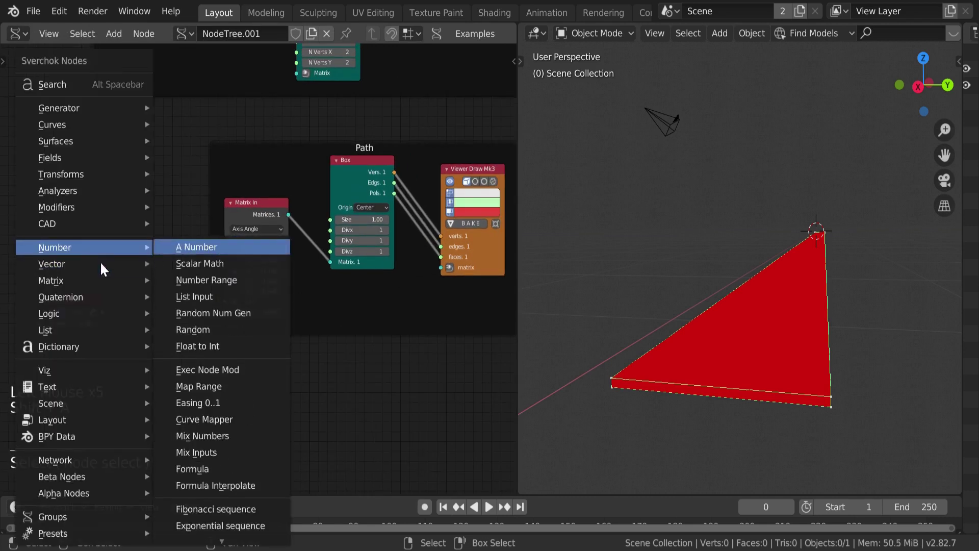
{"action": "left_click", "coordinate": [204, 263]}
{"action": "left_click_drag", "start_coordinate": [202, 278], "coordinate": [225, 251]}
{"action": "key", "text": "ctrl+s"}
Hide the Path viewer and add two Vector In nodes below the frame, set to 1, 1, 0 and 1, 0.2, 0
{"action": "middle_click_drag", "start_coordinate": [287, 370], "coordinate": [170, 233]}
{"action": "left_click", "coordinate": [350, 244]}
{"action": "scroll", "coordinate": [190, 265], "scroll_direction": "up", "scroll_amount": 4}
{"action": "key", "text": "shift+a"}
{"action": "left_click", "coordinate": [278, 248]}
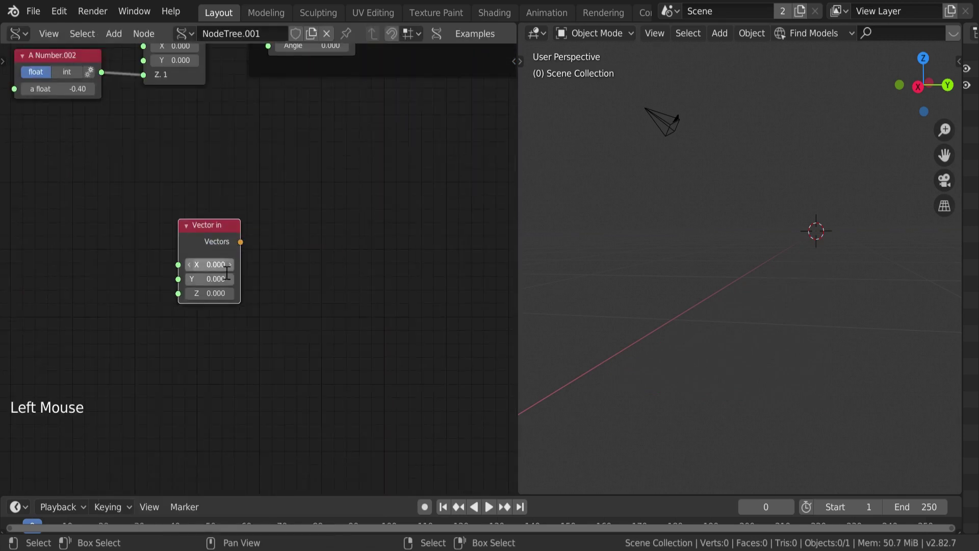
{"action": "left_click", "coordinate": [191, 158]}
{"action": "key", "text": "shift+d"}
{"action": "left_click", "coordinate": [190, 256]}
{"action": "left_click", "coordinate": [218, 295]}
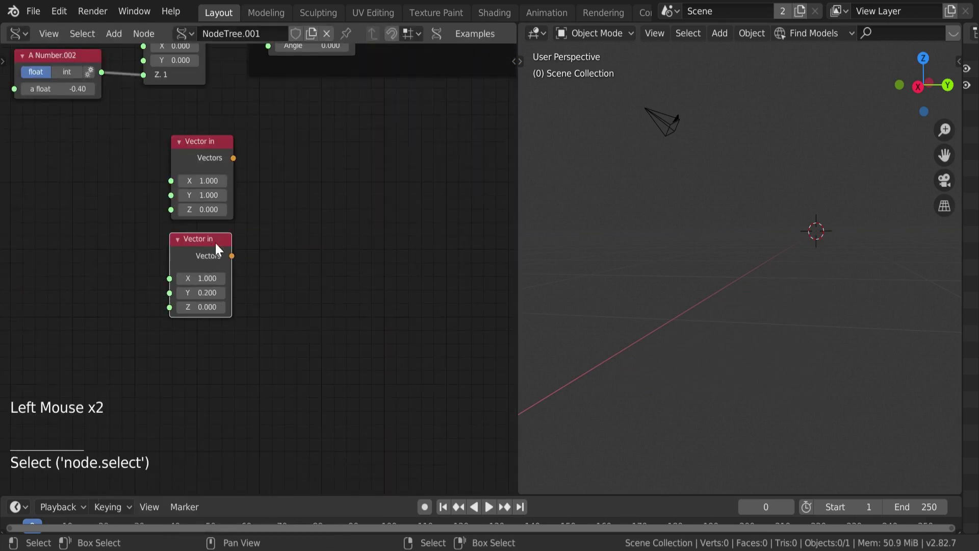
Duplicate four more Vector In nodes, set to 0.8, 0, 0; -0.8, 0, 0; -1, 0.2, 0; and -1, 1, 0
{"action": "key", "text": "shift+d"}
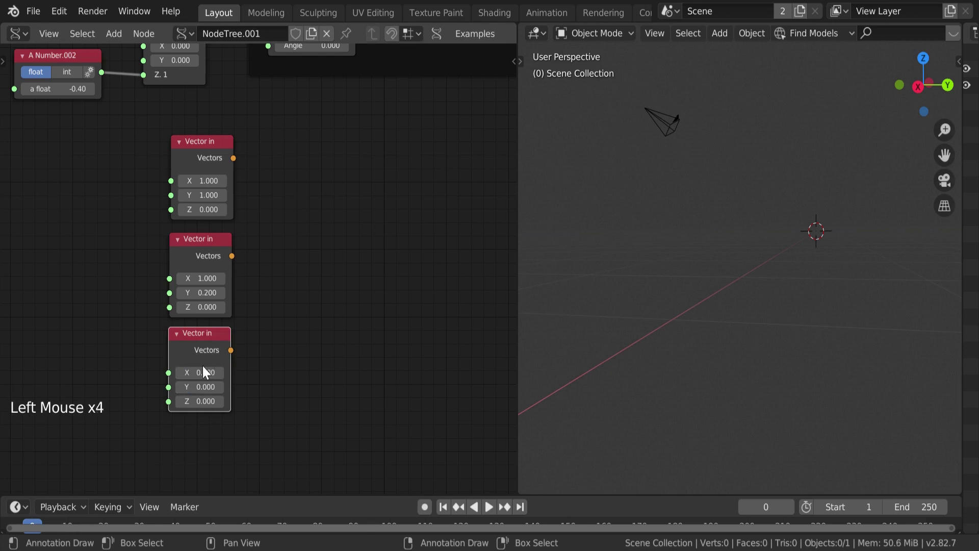
{"action": "left_click", "coordinate": [204, 372]}
{"action": "key", "text": "shift+d"}
{"action": "middle_click_drag", "start_coordinate": [207, 437], "coordinate": [228, 354]}
{"action": "left_click", "coordinate": [225, 358]}
{"action": "key", "text": "shift+d"}
{"action": "left_click", "coordinate": [203, 449]}
{"action": "middle_click_drag", "start_coordinate": [296, 392], "coordinate": [317, 290]}
{"action": "scroll", "coordinate": [237, 59], "scroll_direction": "down", "scroll_amount": 5}
{"action": "left_click", "coordinate": [236, 60]}
{"action": "key", "text": "shift+d"}
{"action": "scroll", "coordinate": [301, 383], "scroll_direction": "up", "scroll_amount": 3}
{"action": "left_click", "coordinate": [261, 308]}
Add a UV Connection node and link the first five Vector In nodes to its vertices inputs in order
{"action": "key", "text": "shift+a"}
{"action": "type", "text": "uv conn"}
{"action": "key", "text": "Return"}
{"action": "middle_click_drag", "start_coordinate": [325, 124], "coordinate": [325, 168]}
{"action": "scroll", "coordinate": [306, 204], "scroll_direction": "down", "scroll_amount": 5}
{"action": "left_click_drag", "start_coordinate": [255, 115], "coordinate": [320, 262]}
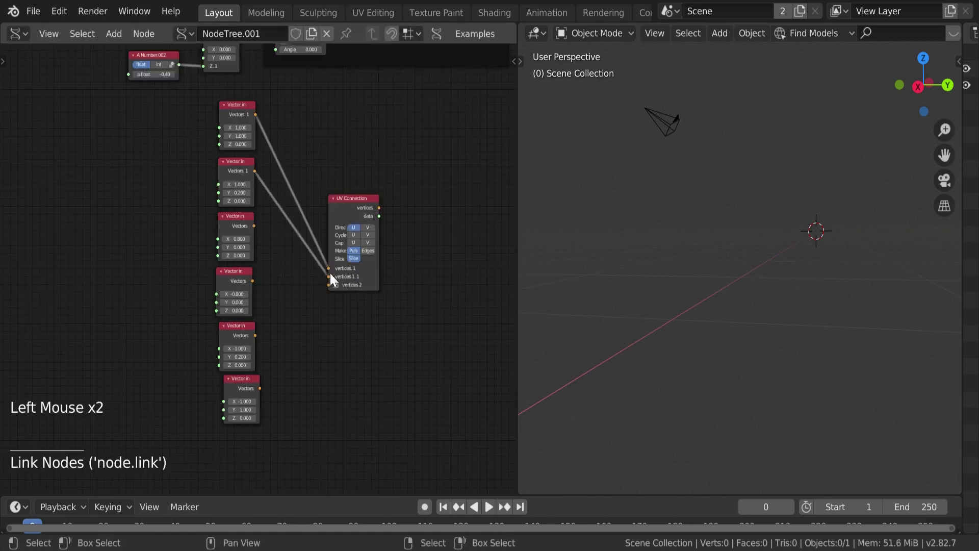
{"action": "left_click_drag", "start_coordinate": [252, 281], "coordinate": [328, 292]}
{"action": "left_click_drag", "start_coordinate": [255, 335], "coordinate": [329, 300]}
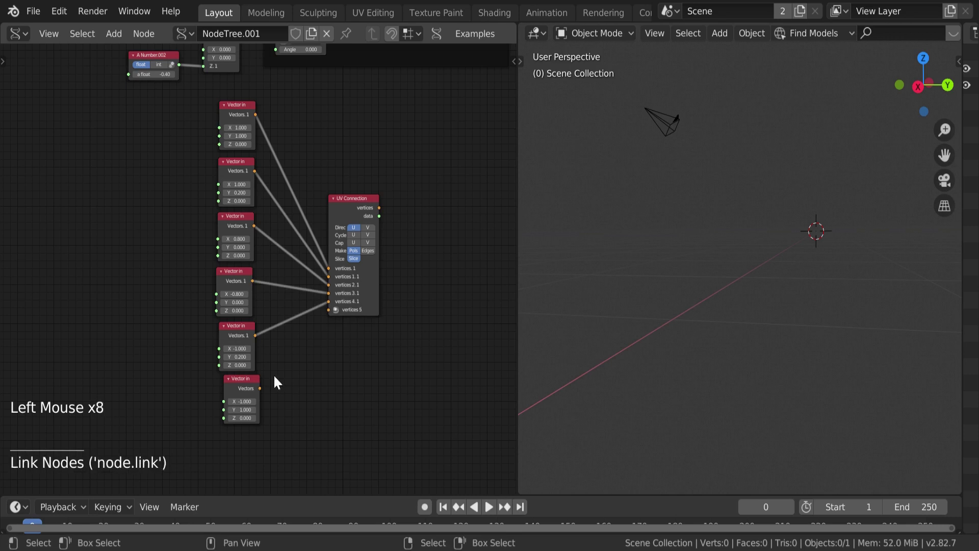
Connect the sixth Vector In node, display the UV Connection vertices with a Viewer Draw node, and save
{"action": "left_click", "coordinate": [352, 201]}
{"action": "right_click", "coordinate": [348, 209]}
{"action": "left_click", "coordinate": [347, 209]}
{"action": "scroll", "coordinate": [757, 207], "scroll_direction": "down", "scroll_amount": 2}
{"action": "scroll", "coordinate": [713, 265], "scroll_direction": "up", "scroll_amount": 3}
{"action": "middle_click_drag", "start_coordinate": [713, 265], "coordinate": [683, 350]}
{"action": "scroll", "coordinate": [683, 350], "scroll_direction": "up", "scroll_amount": 2, "text": "shift"}
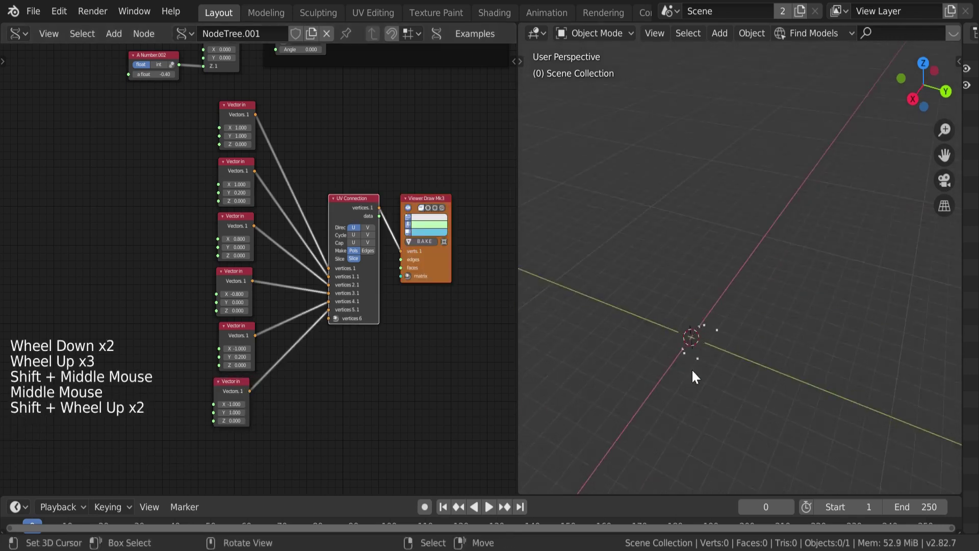
{"action": "scroll", "coordinate": [684, 350], "scroll_direction": "up", "scroll_amount": 3}
{"action": "key", "text": "ctrl+s"}
Insert a Bevel a Curve node between UV Connection and its viewer, and save the file
{"action": "middle_click_drag", "start_coordinate": [423, 305], "coordinate": [322, 309]}
{"action": "left_click_drag", "start_coordinate": [324, 202], "coordinate": [477, 204]}
{"action": "key", "text": "shift+a"}
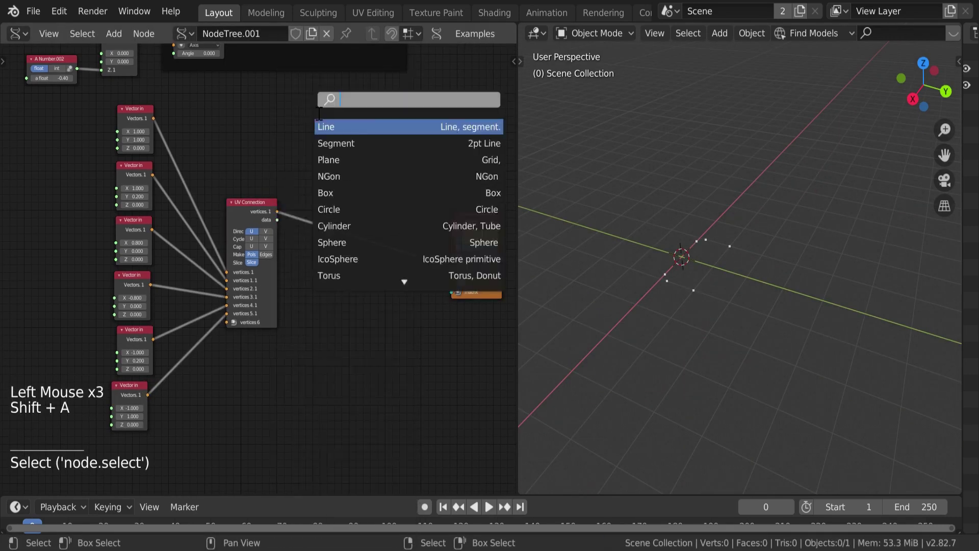
{"action": "left_click", "coordinate": [313, 96]}
{"action": "type", "text": "Bevel"}
{"action": "key", "text": "Return"}
{"action": "left_click", "coordinate": [350, 175]}
{"action": "key", "text": "ctrl+s"}
Add a Circle (Curve) node below the UV Connection setup
{"action": "middle_click_drag", "start_coordinate": [294, 367], "coordinate": [338, 214]}
{"action": "left_click", "coordinate": [225, 91]}
{"action": "key", "text": "shift+a"}
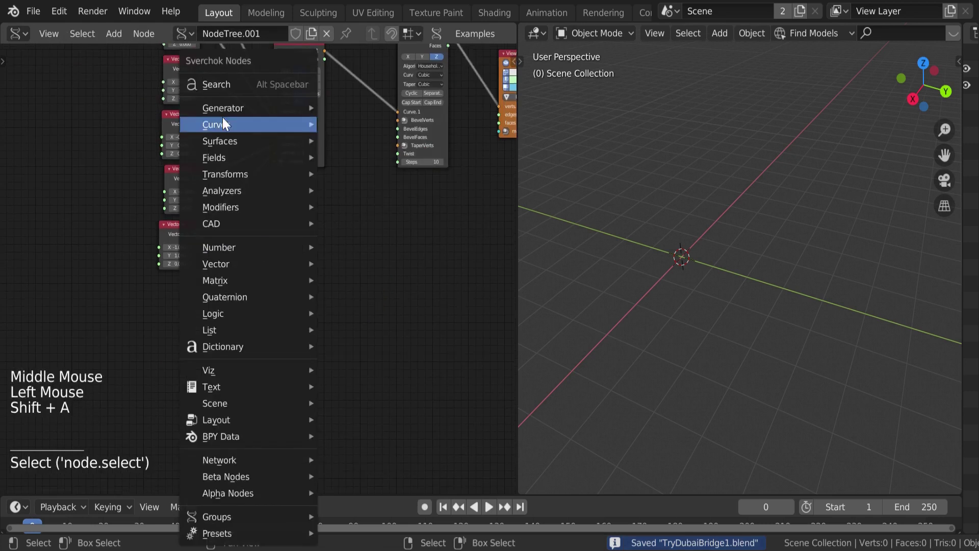
{"action": "mouse_move", "coordinate": [219, 135]}
{"action": "left_click", "coordinate": [396, 140]}
{"action": "left_click", "coordinate": [279, 188]}
{"action": "scroll", "coordinate": [279, 187], "scroll_direction": "up", "scroll_amount": 4}
Add an Evaluate Curve node and link the circle's curve output to its curve input
{"action": "middle_click_drag", "start_coordinate": [278, 187], "coordinate": [179, 253]}
{"action": "key", "text": "shift+a"}
{"action": "left_click", "coordinate": [326, 525]}
{"action": "left_click", "coordinate": [303, 245]}
{"action": "left_click_drag", "start_coordinate": [245, 257], "coordinate": [274, 298]}
{"action": "left_click", "coordinate": [304, 219]}
{"action": "left_click", "coordinate": [209, 244], "text": "shift"}
{"action": "left_click_drag", "start_coordinate": [209, 243], "coordinate": [140, 243]}
{"action": "scroll", "coordinate": [200, 328], "scroll_direction": "down", "scroll_amount": 1}
Link an A Number node with the integer value 12 to the Evaluate Curve node's samples
{"action": "middle_click_drag", "start_coordinate": [201, 328], "coordinate": [394, 432]}
{"action": "right_click", "coordinate": [87, 284]}
{"action": "left_click", "coordinate": [87, 283]}
{"action": "left_click", "coordinate": [127, 300]}
{"action": "left_click_drag", "start_coordinate": [150, 300], "coordinate": [393, 401]}
{"action": "middle_click_drag", "start_coordinate": [318, 314], "coordinate": [286, 311]}
Add a Scalar Math Add node that adds 2 to the sample number, feed its result into the bevel's steps, and save
{"action": "key", "text": "shift+a"}
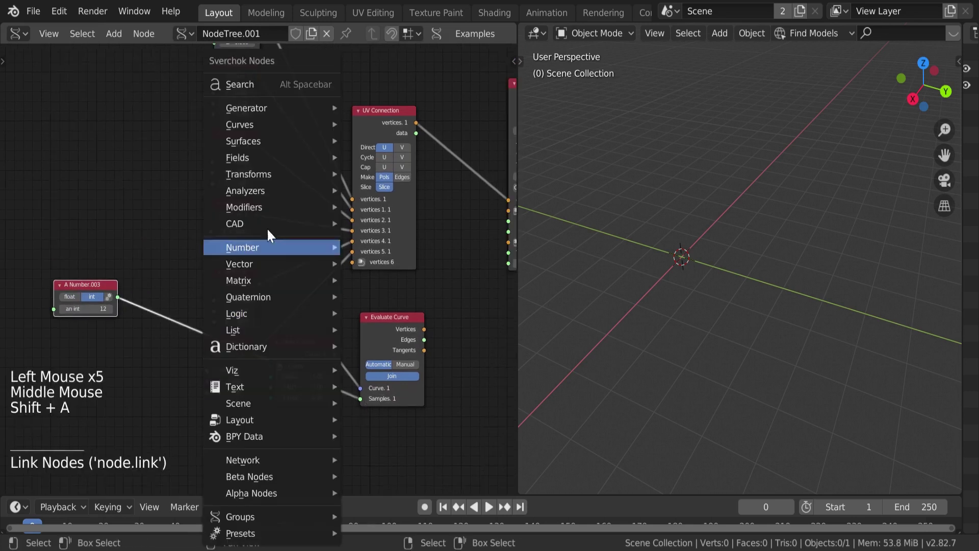
{"action": "mouse_move", "coordinate": [277, 246]}
{"action": "left_click", "coordinate": [387, 263]}
{"action": "left_click", "coordinate": [449, 288]}
{"action": "left_click_drag", "start_coordinate": [262, 283], "coordinate": [402, 285]}
{"action": "middle_click_drag", "start_coordinate": [357, 332], "coordinate": [214, 354]}
{"action": "left_click_drag", "start_coordinate": [321, 281], "coordinate": [369, 286]}
{"action": "key", "text": "ctrl+s"}
Link the Evaluate Curve outputs to BevelVerts, BevelEdges and BevelFaces, and the bevel's faces to the viewer
{"action": "middle_click_drag", "start_coordinate": [393, 325], "coordinate": [319, 328]}
{"action": "left_click_drag", "start_coordinate": [250, 268], "coordinate": [283, 279]}
{"action": "left_click_drag", "start_coordinate": [187, 356], "coordinate": [175, 332]}
{"action": "left_click_drag", "start_coordinate": [294, 236], "coordinate": [197, 330]}
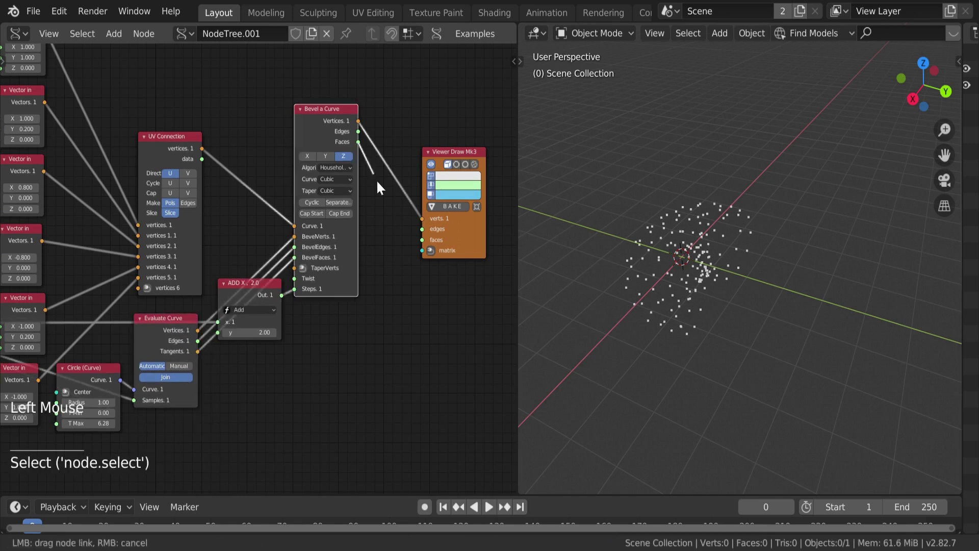
{"action": "left_click_drag", "start_coordinate": [359, 142], "coordinate": [423, 239]}
Set the circle's radius to 0.10 and the Bevel a Curve node to Tracking, up axis X and Linear curve, and save
{"action": "middle_click_drag", "start_coordinate": [97, 408], "coordinate": [283, 346]}
{"action": "left_click_drag", "start_coordinate": [284, 341], "coordinate": [298, 347], "text": "shift"}
{"action": "middle_click_drag", "start_coordinate": [386, 366], "coordinate": [227, 468]}
{"action": "key", "text": "ctrl+s"}
Add the ExtendCylinder group node between Bevel a Curve and its viewer
{"action": "scroll", "coordinate": [327, 296], "scroll_direction": "down", "scroll_amount": 3}
{"action": "middle_click_drag", "start_coordinate": [326, 297], "coordinate": [214, 352]}
{"action": "left_click", "coordinate": [343, 487]}
{"action": "key", "text": "shift+a"}
{"action": "mouse_move", "coordinate": [357, 497]}
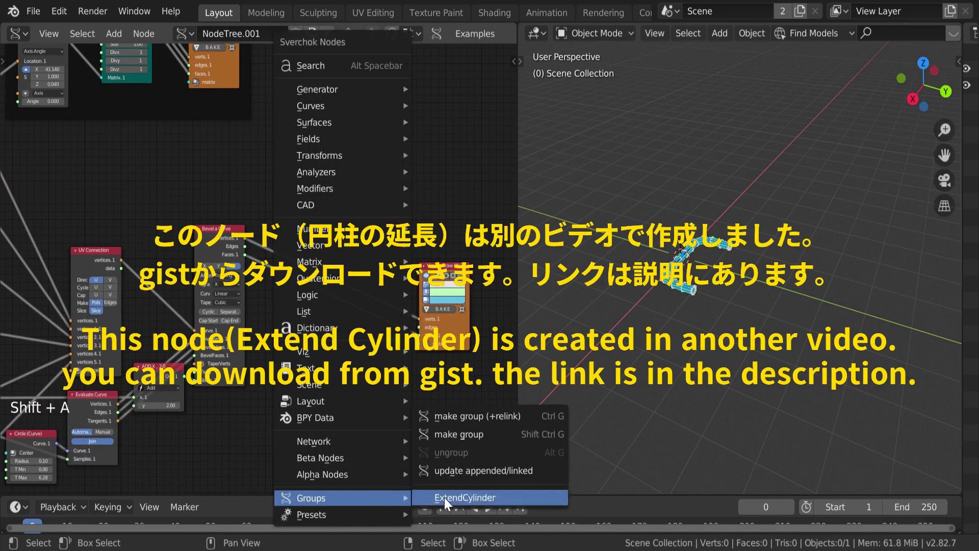
{"action": "left_click", "coordinate": [444, 497]}
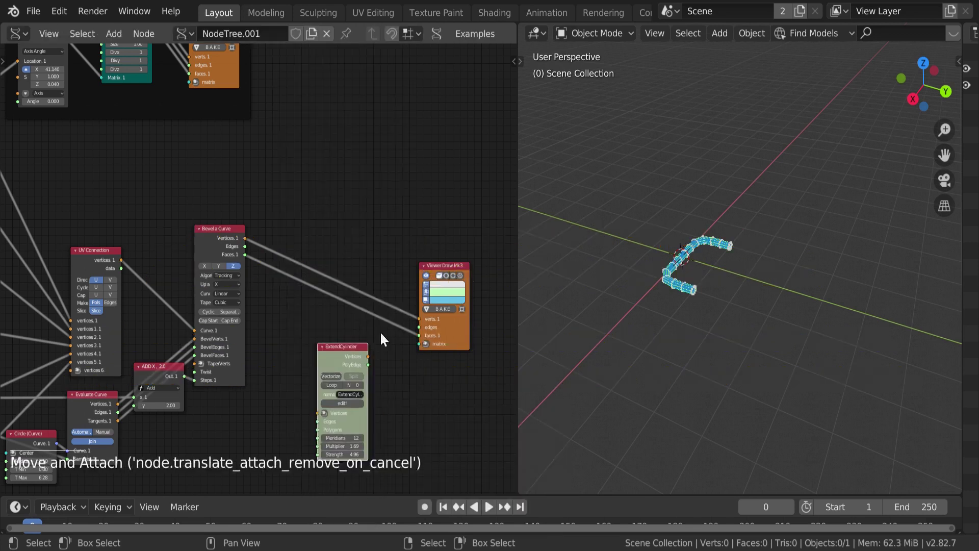
{"action": "left_click", "coordinate": [341, 357]}
Route the bevel's vertices, edges and faces into ExtendCylinder and its outputs into the viewer
{"action": "left_click_drag", "start_coordinate": [245, 238], "coordinate": [320, 415]}
{"action": "left_click_drag", "start_coordinate": [351, 357], "coordinate": [352, 265]}
{"action": "left_click_drag", "start_coordinate": [245, 246], "coordinate": [319, 329]}
{"action": "scroll", "coordinate": [322, 330], "scroll_direction": "up", "scroll_amount": 3}
{"action": "scroll", "coordinate": [321, 356], "scroll_direction": "down", "scroll_amount": 7}
{"action": "middle_click_drag", "start_coordinate": [306, 367], "coordinate": [331, 399]}
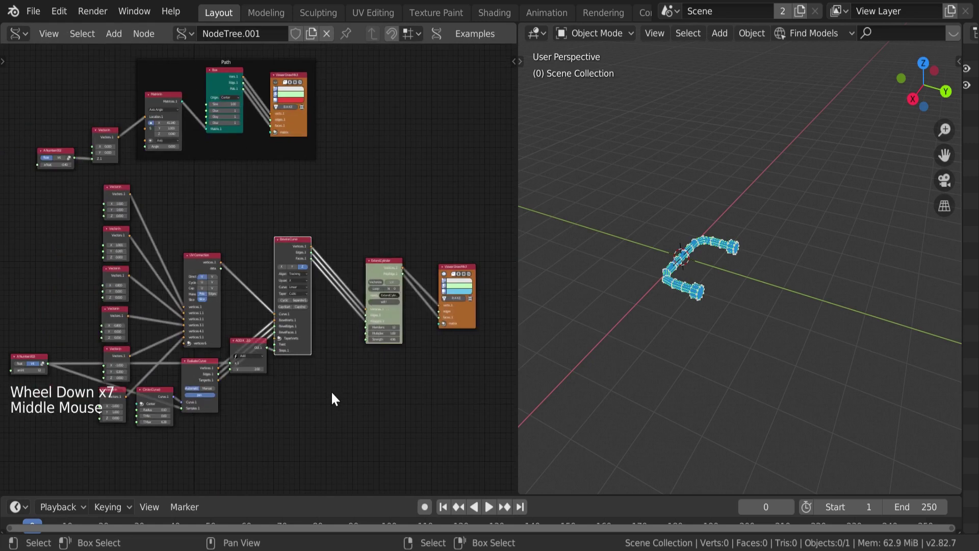
Link the tube's sample-count number to ExtendCylinder's Meridians, and set Multiplier to 2.70 and Strength to 3.40
{"action": "left_click_drag", "start_coordinate": [351, 346], "coordinate": [366, 327]}
{"action": "scroll", "coordinate": [417, 365], "scroll_direction": "up", "scroll_amount": 3}
{"action": "middle_click_drag", "start_coordinate": [417, 366], "coordinate": [285, 357]}
{"action": "scroll", "coordinate": [301, 377], "scroll_direction": "up", "scroll_amount": 1}
{"action": "left_click", "coordinate": [301, 376]}
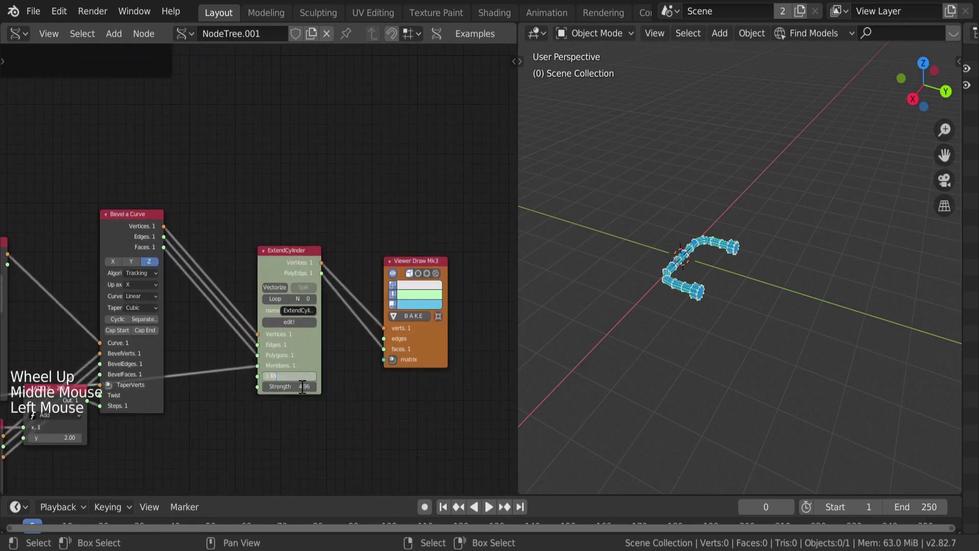
{"action": "key", "text": "ctrl+s"}
{"action": "left_click_drag", "start_coordinate": [306, 390], "coordinate": [266, 377]}
Add a Box node with its own viewer in the free space between the Path frame and the support nodes
{"action": "middle_click_drag", "start_coordinate": [191, 408], "coordinate": [230, 378]}
{"action": "scroll", "coordinate": [229, 378], "scroll_direction": "down", "scroll_amount": 4}
{"action": "middle_click_drag", "start_coordinate": [229, 377], "coordinate": [293, 332]}
{"action": "scroll", "coordinate": [357, 362], "scroll_direction": "down", "scroll_amount": 6}
{"action": "left_click_drag", "start_coordinate": [427, 396], "coordinate": [142, 420]}
{"action": "scroll", "coordinate": [197, 301], "scroll_direction": "up", "scroll_amount": 3}
{"action": "left_click", "coordinate": [197, 302]}
{"action": "key", "text": "shift+a"}
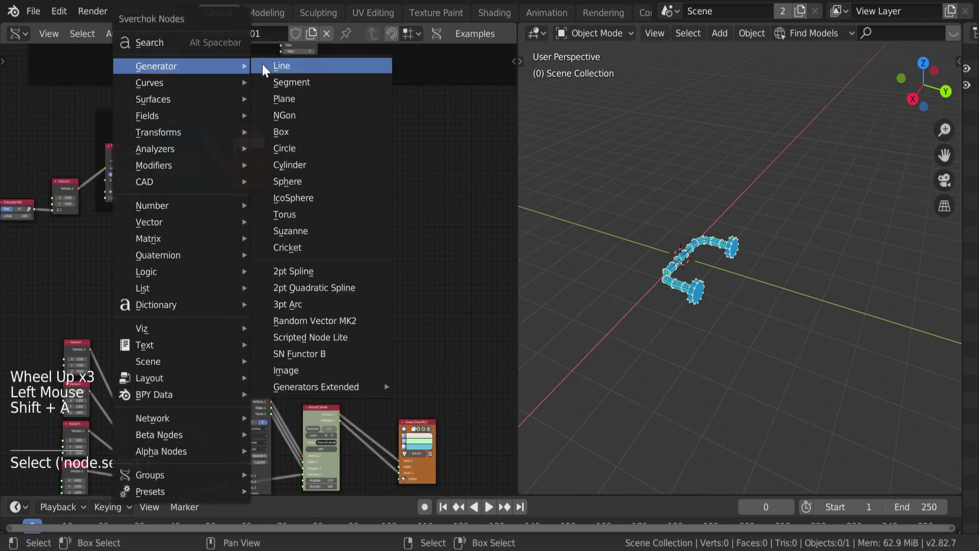
{"action": "left_click", "coordinate": [280, 113]}
{"action": "right_click_drag", "start_coordinate": [268, 265], "coordinate": [247, 210]}
{"action": "left_click_drag", "start_coordinate": [306, 266], "coordinate": [412, 266]}
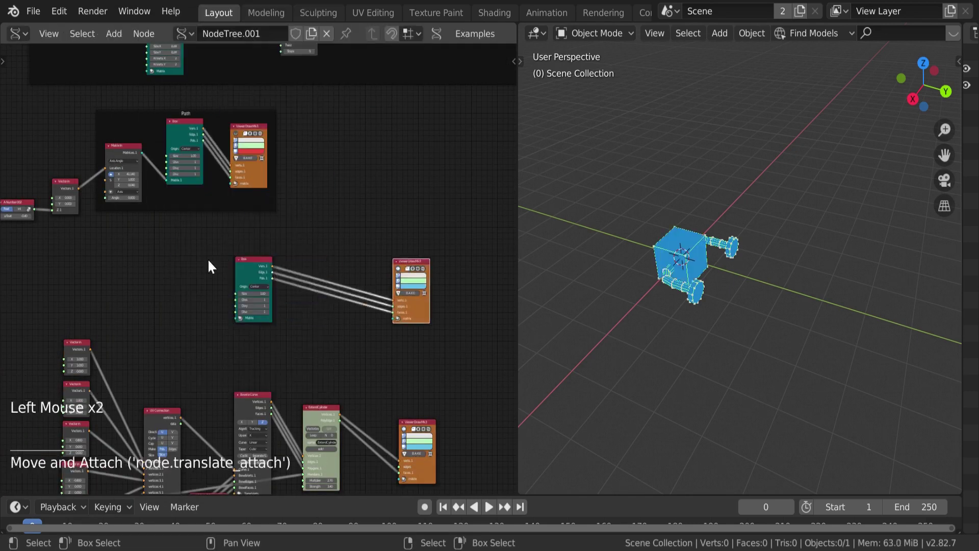
Link a Matrix In node with a Z scale of 12.5 to the Box, set the Box origin to Bottom, and save
{"action": "scroll", "coordinate": [207, 258], "scroll_direction": "up", "scroll_amount": 6}
{"action": "middle_click_drag", "start_coordinate": [207, 258], "coordinate": [158, 284]}
{"action": "scroll", "coordinate": [184, 274], "scroll_direction": "up", "scroll_amount": 5}
{"action": "left_click", "coordinate": [154, 319]}
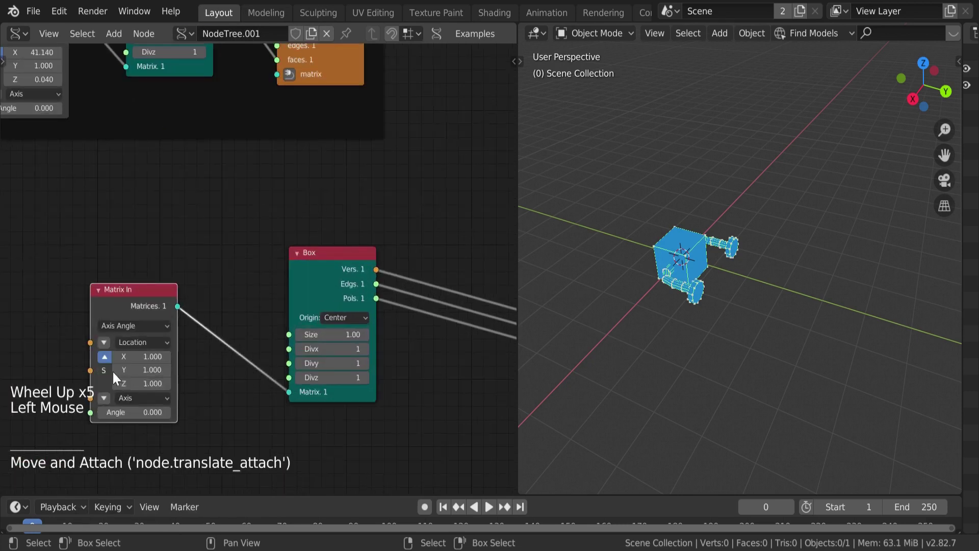
{"action": "double_click", "coordinate": [138, 377]}
{"action": "type", "text": "12.5"}
{"action": "key", "text": "Return"}
{"action": "left_click", "coordinate": [339, 316]}
{"action": "left_click", "coordinate": [342, 332]}
{"action": "left_click_drag", "start_coordinate": [170, 306], "coordinate": [250, 277]}
{"action": "key", "text": "ctrl+s"}
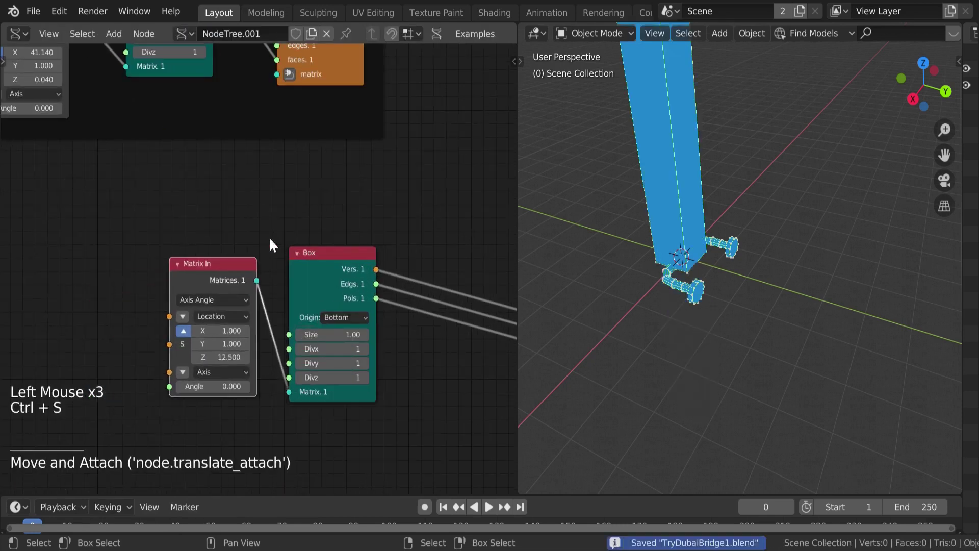
Add a Line node with its own viewer below the Bevel a Curve and ExtendCylinder nodes
{"action": "scroll", "coordinate": [299, 225], "scroll_direction": "down", "scroll_amount": 3}
{"action": "scroll", "coordinate": [304, 363], "scroll_direction": "down", "scroll_amount": 1}
{"action": "middle_click_drag", "start_coordinate": [298, 225], "coordinate": [319, 362]}
{"action": "scroll", "coordinate": [408, 475], "scroll_direction": "up", "scroll_amount": 1}
{"action": "scroll", "coordinate": [319, 362], "scroll_direction": "down", "scroll_amount": 2}
{"action": "key", "text": "shift+a"}
{"action": "left_click", "coordinate": [410, 110]}
{"action": "left_click", "coordinate": [327, 301]}
{"action": "left_click", "coordinate": [327, 301], "text": "ctrl+shift"}
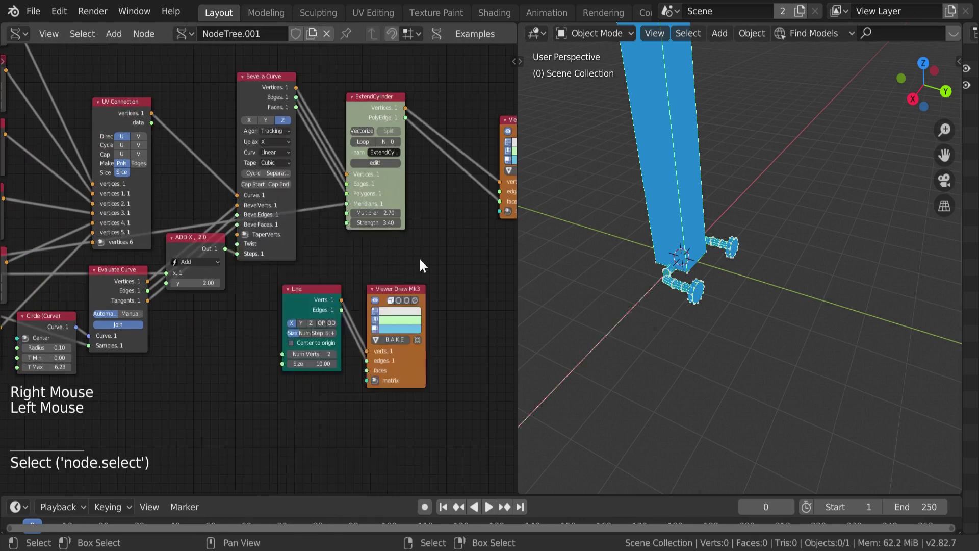
Set the Line direction to Z and link its vertices to the matrix input of the ExtendCylinder viewer
{"action": "middle_click_drag", "start_coordinate": [419, 262], "coordinate": [339, 261]}
{"action": "left_click_drag", "start_coordinate": [313, 294], "coordinate": [409, 298]}
{"action": "left_click", "coordinate": [230, 322]}
{"action": "left_click", "coordinate": [210, 341]}
{"action": "scroll", "coordinate": [612, 255], "scroll_direction": "down", "scroll_amount": 2}
{"action": "middle_click_drag", "start_coordinate": [612, 255], "coordinate": [591, 252]}
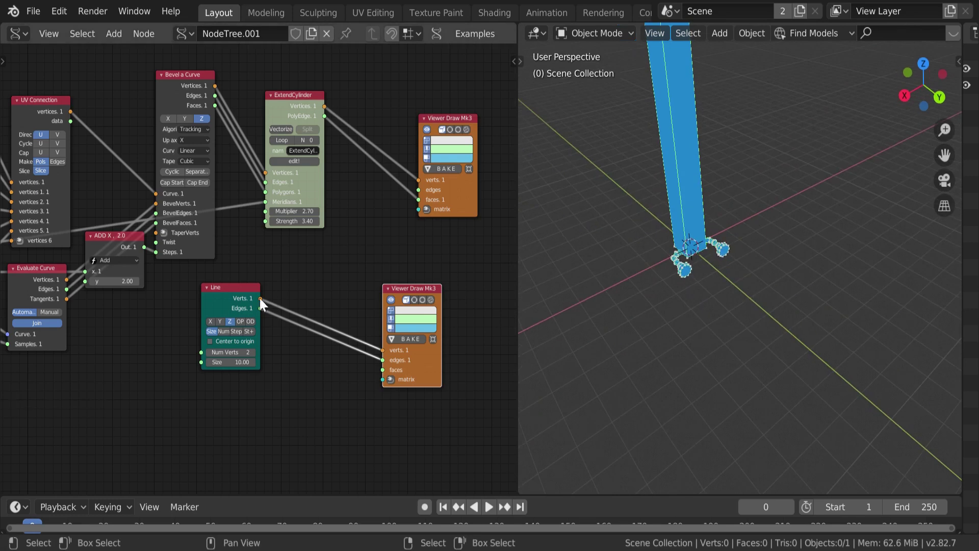
{"action": "left_click_drag", "start_coordinate": [260, 298], "coordinate": [419, 210]}
{"action": "scroll", "coordinate": [617, 207], "scroll_direction": "down", "scroll_amount": 4}
{"action": "scroll", "coordinate": [283, 321], "scroll_direction": "up", "scroll_amount": 2}
{"action": "left_click", "coordinate": [413, 398]}
{"action": "left_click", "coordinate": [316, 394]}
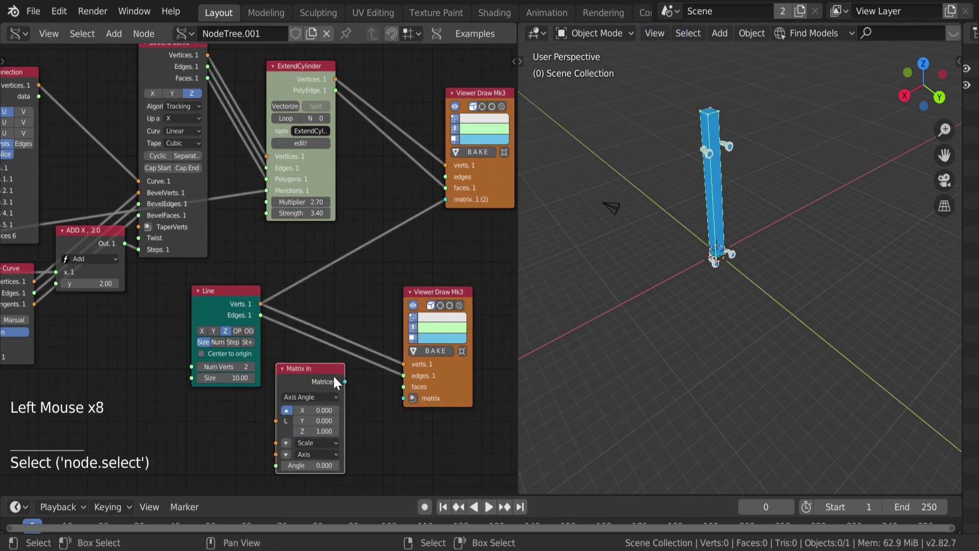
{"action": "key", "text": "x"}
Insert a Move node with a Z offset of 1.08 between the Line vertices and the viewer's matrix input
{"action": "key", "text": "shift+a"}
{"action": "mouse_move", "coordinate": [306, 174]}
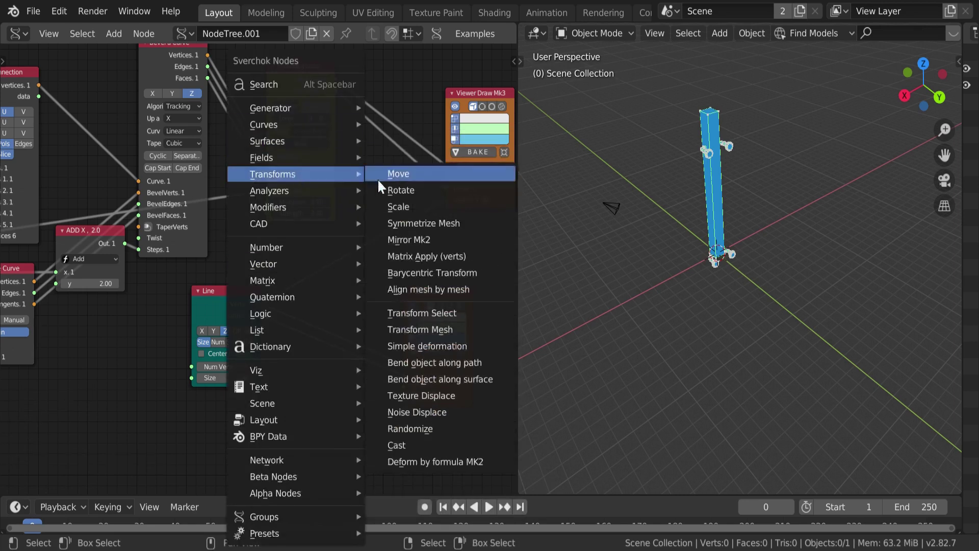
{"action": "left_click", "coordinate": [378, 178]}
{"action": "left_click", "coordinate": [350, 273]}
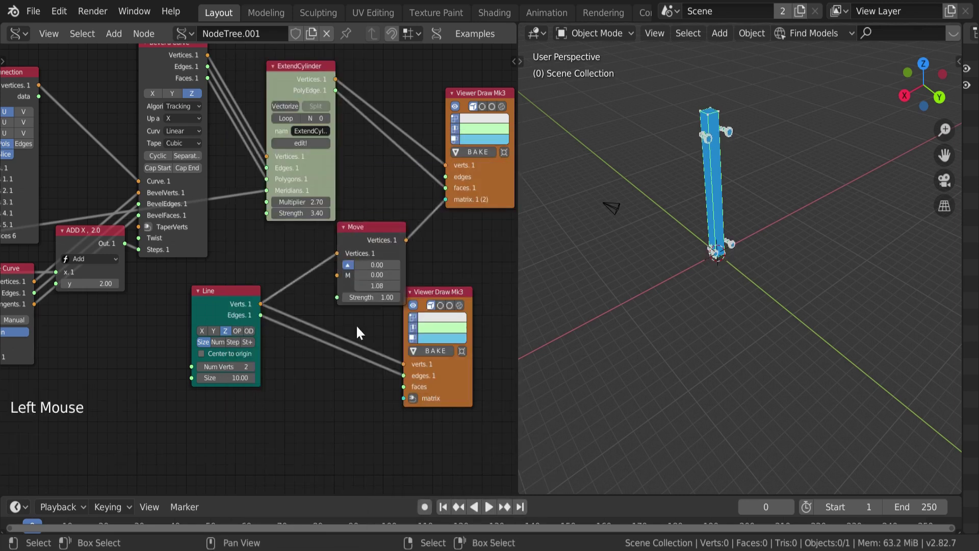
Delete the Line node's own viewer and save the file
{"action": "left_click", "coordinate": [411, 329]}
{"action": "key", "text": "x"}
{"action": "scroll", "coordinate": [407, 326], "scroll_direction": "down", "scroll_amount": 3}
{"action": "key", "text": "ctrl+s"}
Add a Vector In node at the origin in free space and a duplicate of it with Y 1.3
{"action": "middle_click_drag", "start_coordinate": [663, 306], "coordinate": [688, 305]}
{"action": "scroll", "coordinate": [308, 338], "scroll_direction": "down", "scroll_amount": 1}
{"action": "middle_click_drag", "start_coordinate": [308, 339], "coordinate": [294, 299]}
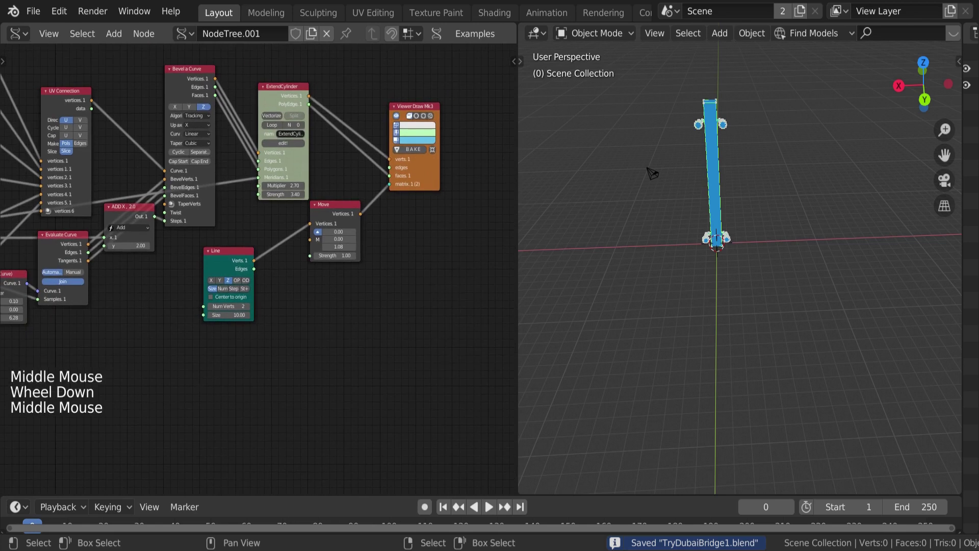
{"action": "middle_click_drag", "start_coordinate": [176, 390], "coordinate": [201, 376]}
{"action": "key", "text": "shift+a"}
{"action": "left_click", "coordinate": [234, 352]}
{"action": "scroll", "coordinate": [219, 254], "scroll_direction": "up", "scroll_amount": 6}
{"action": "middle_click_drag", "start_coordinate": [235, 326], "coordinate": [250, 144]}
{"action": "left_click", "coordinate": [219, 253]}
{"action": "key", "text": "shift+d"}
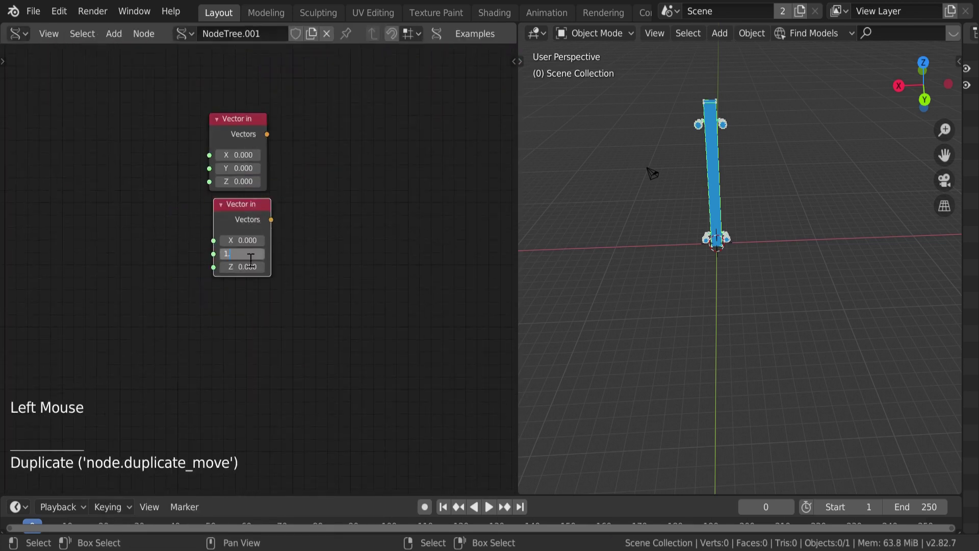
{"action": "left_click", "coordinate": [247, 230]}
Add two more Vector In duplicates, one with Y 1.5 and Z 0.2, the other with Y 1.51 and Z 1
{"action": "key", "text": "shift+d"}
{"action": "left_click", "coordinate": [248, 319]}
{"action": "double_click", "coordinate": [256, 344]}
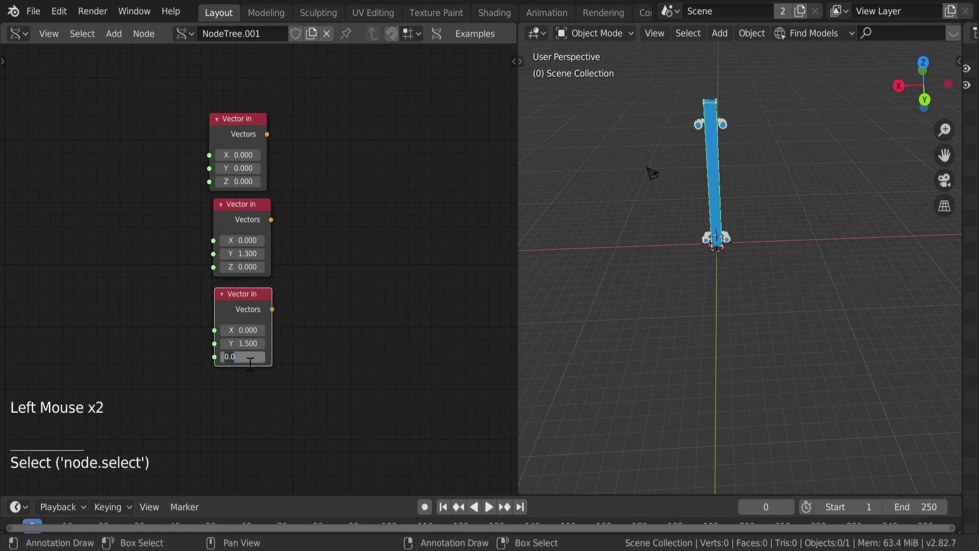
{"action": "key", "text": "shift+d"}
{"action": "left_click", "coordinate": [297, 409]}
{"action": "left_click", "coordinate": [249, 443]}
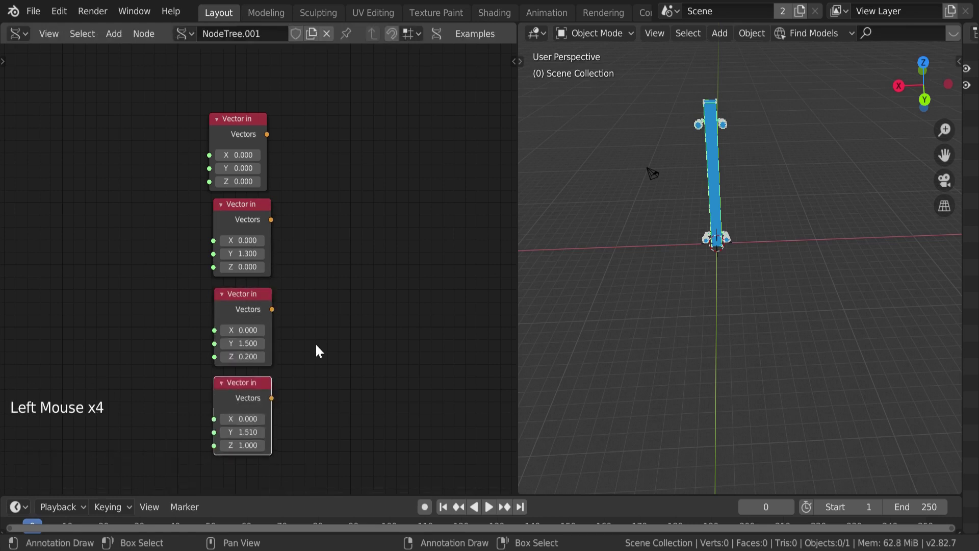
Add a UV Connection node and link the four new Vector In outputs to its vertices inputs in order
{"action": "key", "text": "shift+a"}
{"action": "left_click", "coordinate": [321, 44]}
{"action": "type", "text": "uv co"}
{"action": "key", "text": "Return"}
{"action": "left_click", "coordinate": [392, 170]}
{"action": "left_click_drag", "start_coordinate": [267, 134], "coordinate": [330, 263]}
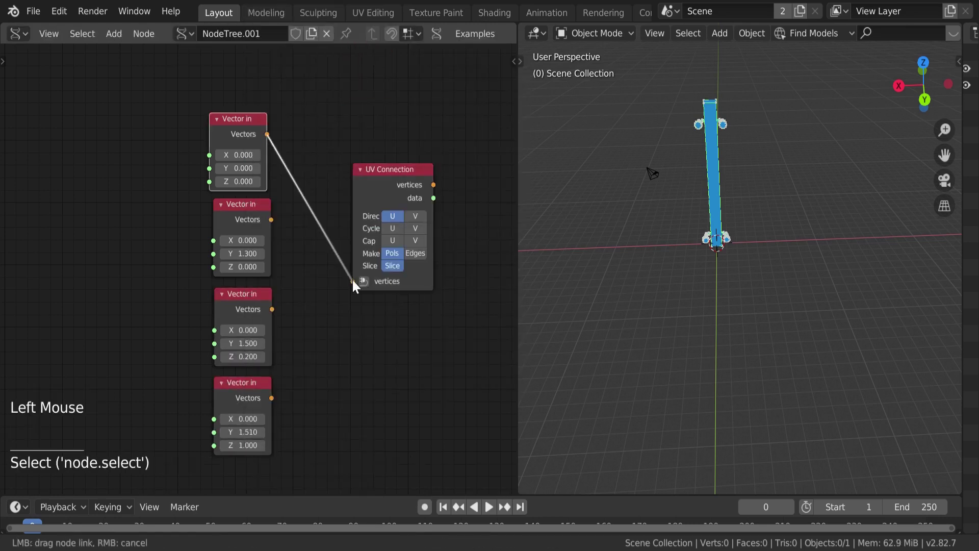
{"action": "left_click_drag", "start_coordinate": [272, 309], "coordinate": [352, 307]}
{"action": "mouse_move", "coordinate": [245, 403]}
{"action": "left_mouse_down"}
{"action": "mouse_move", "coordinate": [315, 325]}
{"action": "mouse_move", "coordinate": [245, 411]}
{"action": "left_mouse_up"}
{"action": "left_click_drag", "start_coordinate": [273, 407], "coordinate": [353, 321]}
{"action": "middle_click_drag", "start_coordinate": [353, 321], "coordinate": [147, 335]}
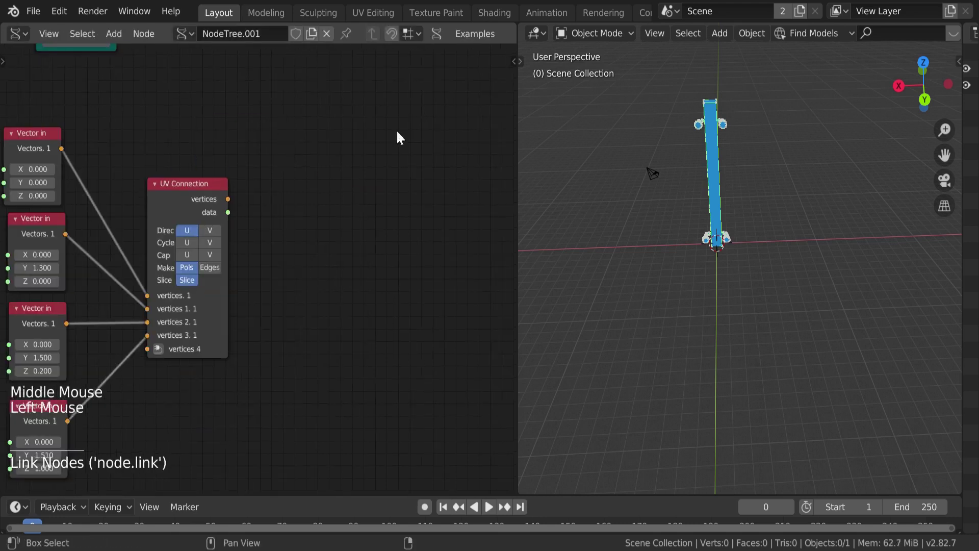
Add a Bevel a Curve node and link the UV Connection vertices to its Curve input
{"action": "left_click", "coordinate": [334, 86]}
{"action": "key", "text": "shift+a"}
{"action": "type", "text": "bevel"}
{"action": "key", "text": "Return"}
{"action": "left_click", "coordinate": [337, 127]}
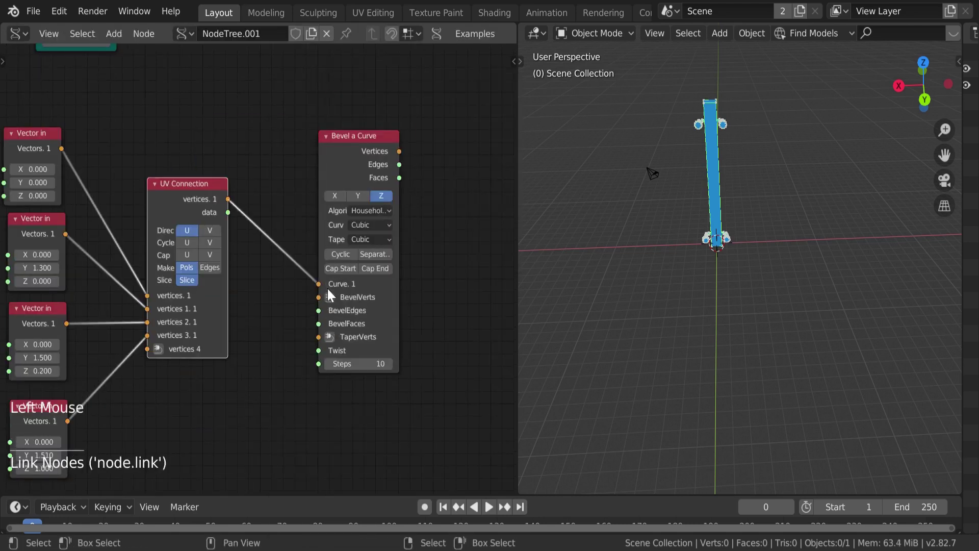
Duplicate the Circle and Evaluate Curve nodes and place the copies below the new UV Connection node
{"action": "key", "text": "shift+a"}
{"action": "scroll", "coordinate": [279, 363], "scroll_direction": "down", "scroll_amount": 4}
{"action": "middle_click_drag", "start_coordinate": [279, 364], "coordinate": [80, 278]}
{"action": "left_click", "coordinate": [80, 277]}
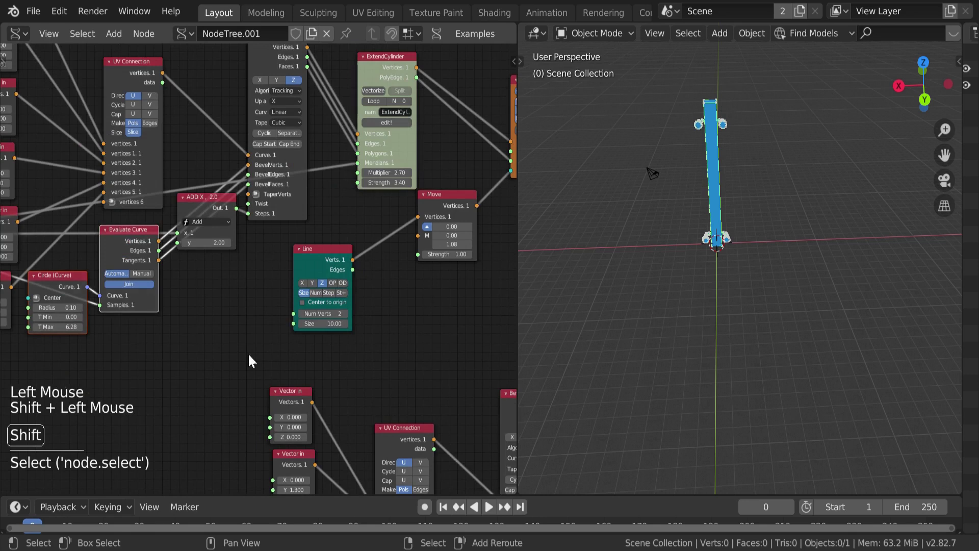
{"action": "key", "text": "shift+d"}
{"action": "middle_click_drag", "start_coordinate": [328, 211], "coordinate": [18, 76]}
{"action": "key", "text": "g"}
{"action": "scroll", "coordinate": [291, 271], "scroll_direction": "up", "scroll_amount": 2}
{"action": "middle_click_drag", "start_coordinate": [291, 271], "coordinate": [265, 277]}
Link the copied Evaluate Curve's vertices and edges to BevelVerts and BevelEdges, and attach a viewer to the bevel
{"action": "left_click_drag", "start_coordinate": [260, 279], "coordinate": [324, 185]}
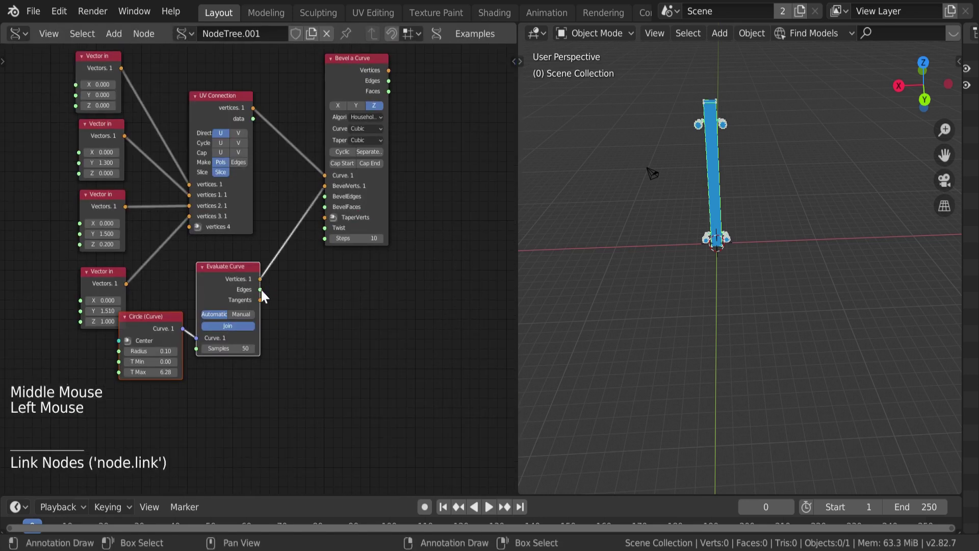
{"action": "left_click", "coordinate": [357, 77]}
{"action": "right_click", "coordinate": [356, 76]}
{"action": "left_click", "coordinate": [357, 79]}
{"action": "middle_click_drag", "start_coordinate": [724, 168], "coordinate": [760, 164]}
Set the new Bevel a Curve node to Tracking with up axis X and Linear curve and taper
{"action": "scroll", "coordinate": [306, 255], "scroll_direction": "up", "scroll_amount": 3}
{"action": "mouse_move", "coordinate": [306, 255]}
{"action": "middle_mouse_down", "text": "shift"}
{"action": "mouse_move", "coordinate": [331, 214]}
{"action": "mouse_move", "coordinate": [326, 234]}
{"action": "middle_mouse_up", "text": "shift"}
{"action": "left_click_drag", "start_coordinate": [363, 215], "coordinate": [356, 245]}
{"action": "left_click", "coordinate": [356, 273]}
Link a Matrix In node to the new viewer's matrix input, set its Z location to 7.95, and save
{"action": "middle_click_drag", "start_coordinate": [359, 288], "coordinate": [380, 402]}
{"action": "left_click_drag", "start_coordinate": [380, 403], "coordinate": [185, 244]}
{"action": "left_click", "coordinate": [406, 309]}
{"action": "left_click", "coordinate": [232, 326]}
{"action": "left_click_drag", "start_coordinate": [240, 395], "coordinate": [249, 394]}
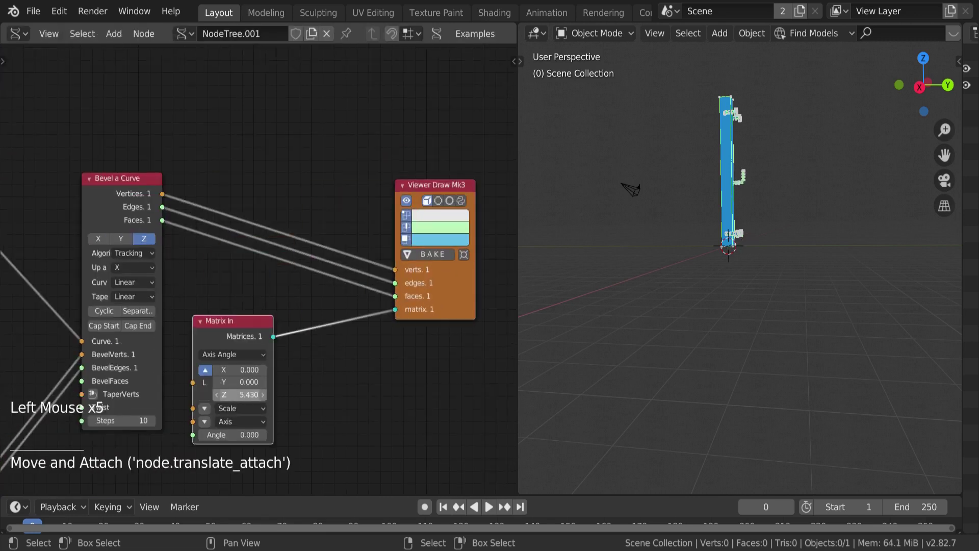
{"action": "key", "text": "ctrl+s"}
Insert a Matrix Apply node before the viewer, feed it the bevel's vertices, edges, faces and the matrix, and save
{"action": "scroll", "coordinate": [368, 274], "scroll_direction": "down", "scroll_amount": 5}
{"action": "key", "text": "shift+a"}
{"action": "type", "text": "matrix apply"}
{"action": "key", "text": "Return"}
{"action": "left_click", "coordinate": [271, 190]}
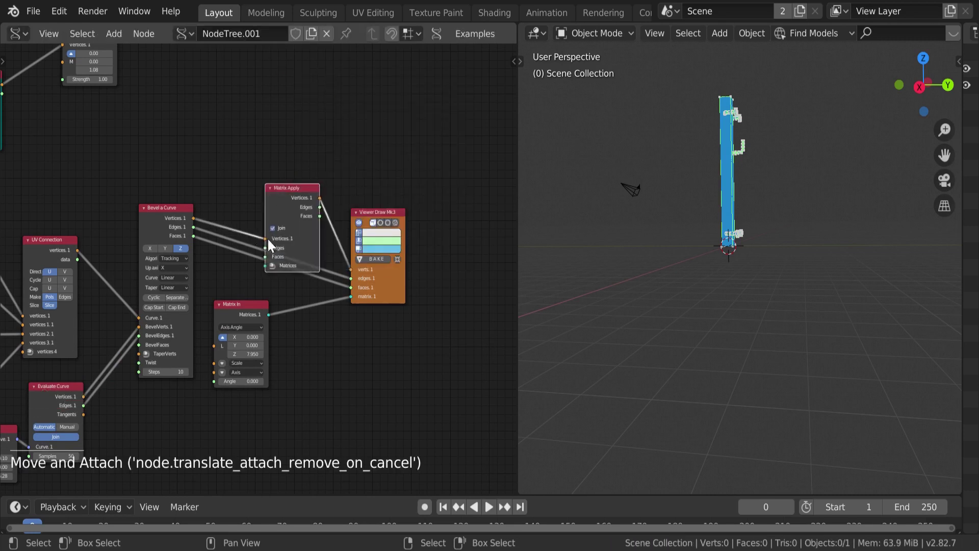
{"action": "left_click_drag", "start_coordinate": [290, 188], "coordinate": [428, 212]}
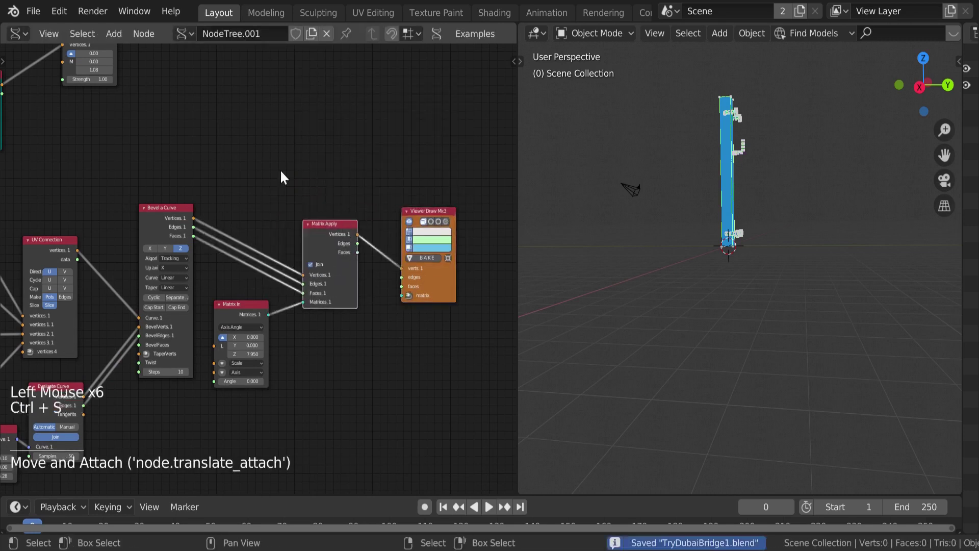
{"action": "key", "text": "ctrl+s"}
Move the new bevel's viewer farther away from its Matrix Apply node and save
{"action": "middle_click_drag", "start_coordinate": [284, 180], "coordinate": [316, 204]}
{"action": "scroll", "coordinate": [316, 204], "scroll_direction": "down", "scroll_amount": 7}
{"action": "middle_click_drag", "start_coordinate": [316, 203], "coordinate": [346, 221]}
{"action": "left_click_drag", "start_coordinate": [357, 245], "coordinate": [443, 327]}
{"action": "key", "text": "g"}
{"action": "left_click", "coordinate": [399, 191]}
{"action": "middle_click_drag", "start_coordinate": [400, 190], "coordinate": [310, 247], "text": "ctrl"}
{"action": "key", "text": "ctrl+s"}
Duplicate Matrix Apply for the supports, feed it ExtendCylinder's vertices and faces and the Move output, delete the supports' viewer, and save
{"action": "scroll", "coordinate": [310, 247], "scroll_direction": "up", "scroll_amount": 3}
{"action": "left_click", "coordinate": [241, 449]}
{"action": "key", "text": "shift+d"}
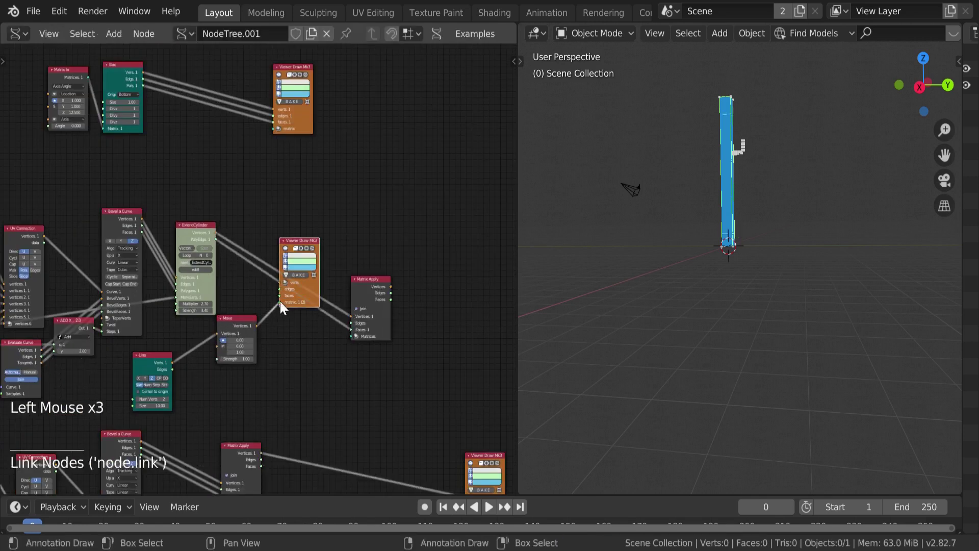
{"action": "left_click", "coordinate": [306, 251]}
{"action": "key", "text": "x"}
{"action": "left_click_drag", "start_coordinate": [371, 284], "coordinate": [302, 247]}
{"action": "key", "text": "ctrl+s"}
Move the Box and its Matrix In node closer to the support nodes and delete the Box's viewer
{"action": "middle_click_drag", "start_coordinate": [695, 187], "coordinate": [663, 204]}
{"action": "scroll", "coordinate": [286, 273], "scroll_direction": "up", "scroll_amount": 2}
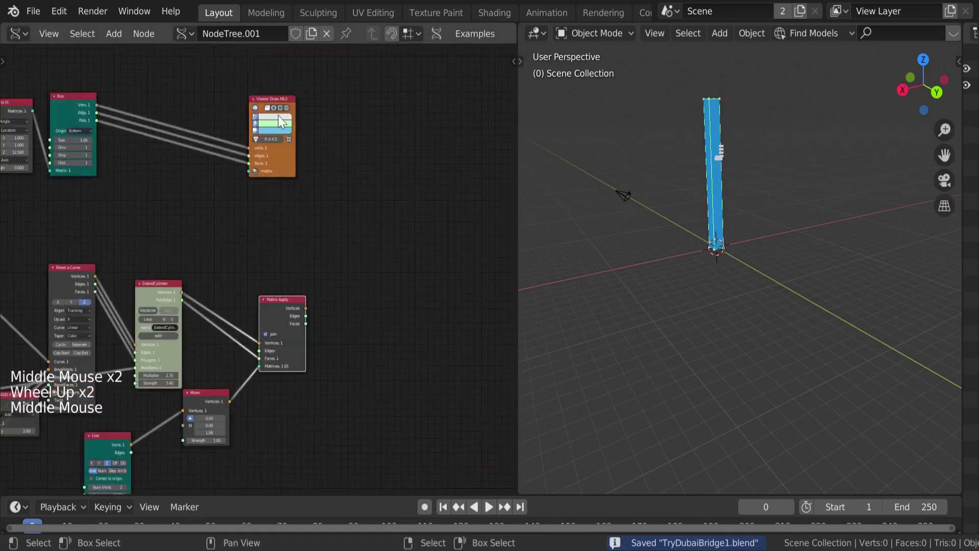
{"action": "left_click_drag", "start_coordinate": [199, 196], "coordinate": [62, 102]}
{"action": "key", "text": "g"}
{"action": "left_click", "coordinate": [179, 201]}
{"action": "key", "text": "x"}
Add a List Join node beyond the Box and the supports' Matrix Apply node
{"action": "key", "text": "shift+a"}
{"action": "type", "text": "list join"}
{"action": "key", "text": "Return"}
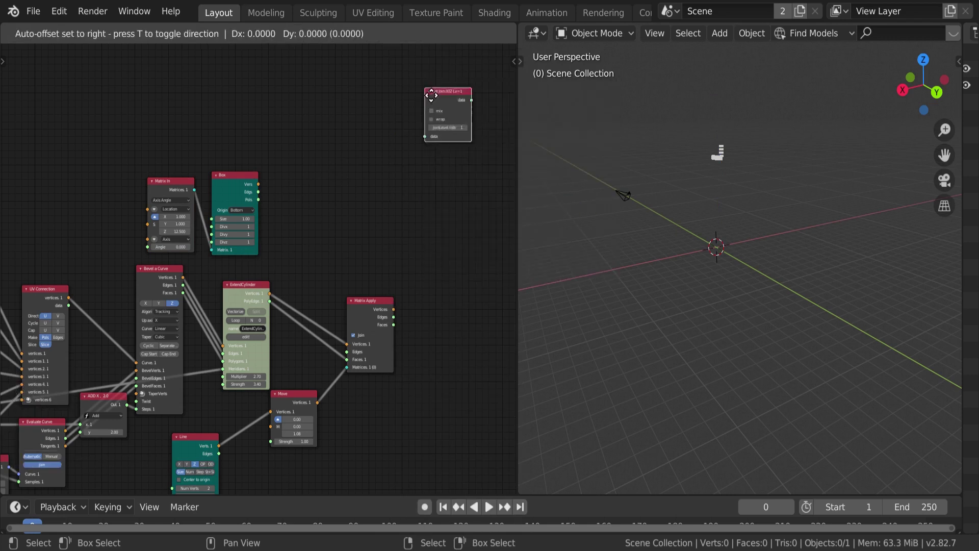
{"action": "left_click", "coordinate": [468, 227]}
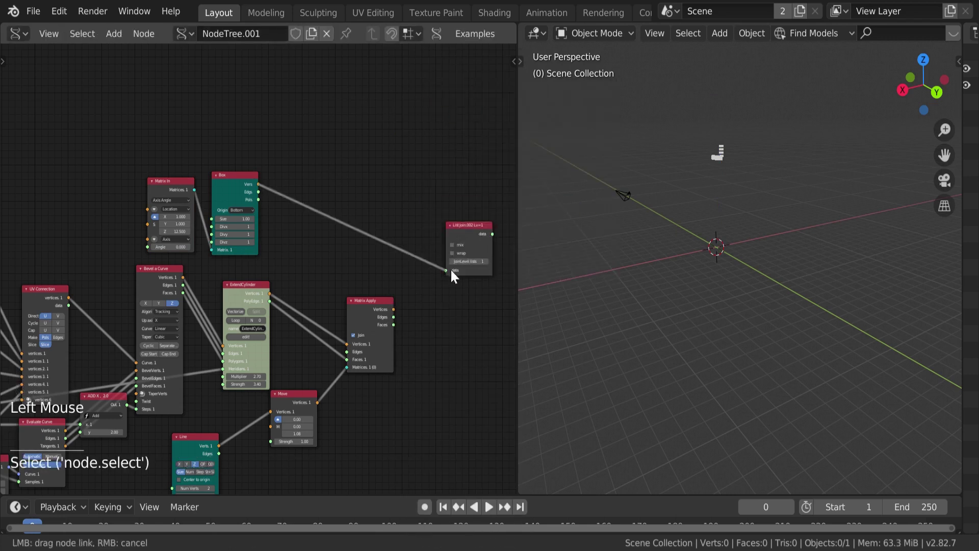
Link the lower Matrix Apply's vertices to the List Join and duplicate that node to collect the three parts' faces
{"action": "middle_click_drag", "start_coordinate": [437, 366], "coordinate": [406, 275]}
{"action": "left_click_drag", "start_coordinate": [290, 458], "coordinate": [403, 241]}
{"action": "key", "text": "shift+d"}
{"action": "left_click", "coordinate": [406, 322]}
{"action": "left_click_drag", "start_coordinate": [407, 325], "coordinate": [407, 328]}
{"action": "middle_click_drag", "start_coordinate": [406, 328], "coordinate": [319, 285]}
{"action": "left_click", "coordinate": [332, 354]}
Add a Mesh Join node fed by the vertex and face List Joins and show its result in a Viewer Draw
{"action": "key", "text": "shift+a"}
{"action": "type", "text": "mesh join"}
{"action": "key", "text": "Return"}
{"action": "left_click", "coordinate": [347, 228]}
{"action": "left_click_drag", "start_coordinate": [293, 191], "coordinate": [342, 246]}
{"action": "left_click_drag", "start_coordinate": [297, 290], "coordinate": [297, 287]}
{"action": "left_click_drag", "start_coordinate": [363, 228], "coordinate": [352, 227]}
{"action": "middle_click_drag", "start_coordinate": [382, 264], "coordinate": [325, 278]}
{"action": "right_click", "coordinate": [325, 277]}
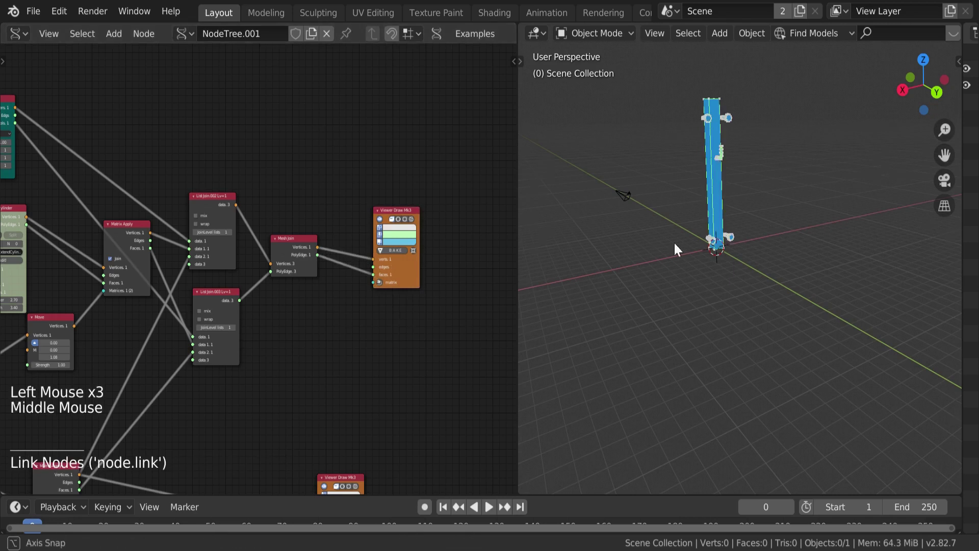
{"action": "middle_click_drag", "start_coordinate": [561, 316], "coordinate": [663, 316]}
Delete the leftover viewer attached to the lower Matrix Apply node
{"action": "middle_click_drag", "start_coordinate": [436, 343], "coordinate": [487, 168]}
{"action": "left_click", "coordinate": [260, 301]}
{"action": "key", "text": "x"}
Group all the column's nodes in a frame labelled "Pole" and save the file
{"action": "scroll", "coordinate": [431, 299], "scroll_direction": "down", "scroll_amount": 7}
{"action": "middle_click_drag", "start_coordinate": [260, 301], "coordinate": [445, 408]}
{"action": "scroll", "coordinate": [445, 408], "scroll_direction": "down", "scroll_amount": 1}
{"action": "left_click_drag", "start_coordinate": [445, 408], "coordinate": [59, 92]}
{"action": "key", "text": "ctrl+j"}
{"action": "key", "text": "n"}
{"action": "left_click", "coordinate": [431, 100]}
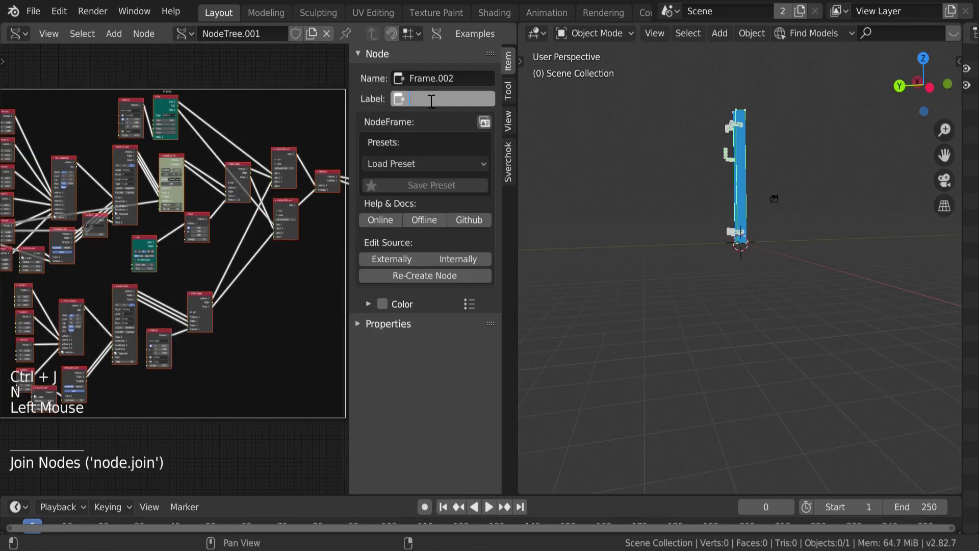
{"action": "key", "text": "ctrl+s"}
{"action": "key", "text": "t"}
{"action": "key", "text": "t"}
{"action": "key", "text": "n"}
Save the file and turn the walkway's viewer back on
{"action": "scroll", "coordinate": [258, 70], "scroll_direction": "down", "scroll_amount": 2}
{"action": "middle_click_drag", "start_coordinate": [258, 70], "coordinate": [262, 367]}
{"action": "key", "text": "ctrl+s"}
{"action": "scroll", "coordinate": [289, 198], "scroll_direction": "down", "scroll_amount": 1}
{"action": "scroll", "coordinate": [262, 367], "scroll_direction": "up", "scroll_amount": 4}
{"action": "left_click", "coordinate": [448, 419]}
{"action": "middle_click_drag", "start_coordinate": [448, 419], "coordinate": [8, 538]}
{"action": "middle_click_drag", "start_coordinate": [396, 411], "coordinate": [406, 350]}
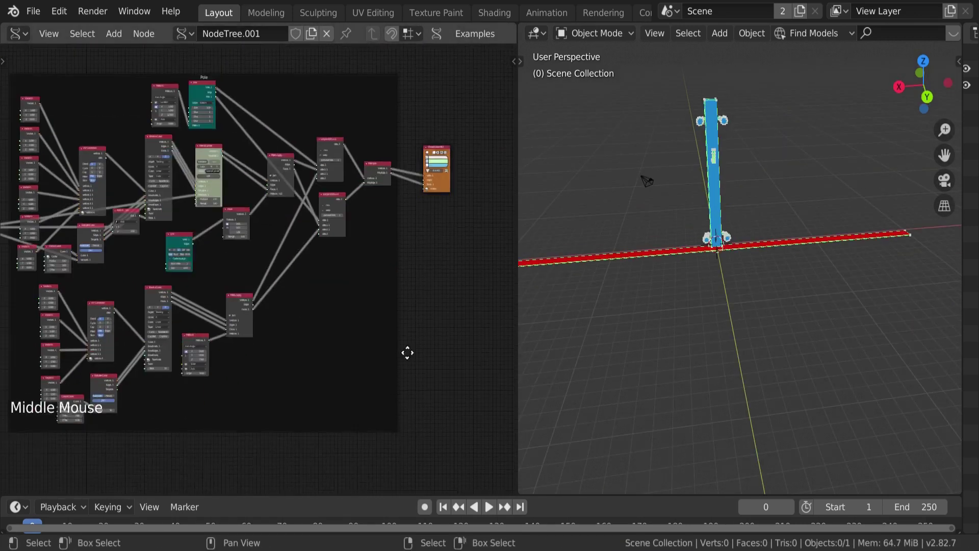
Add a Line node below the lower Matrix Apply in the Pole frame and move the pole's viewer closer to Mesh Join
{"action": "key", "text": "shift+a"}
{"action": "mouse_move", "coordinate": [231, 108]}
{"action": "left_click", "coordinate": [339, 108]}
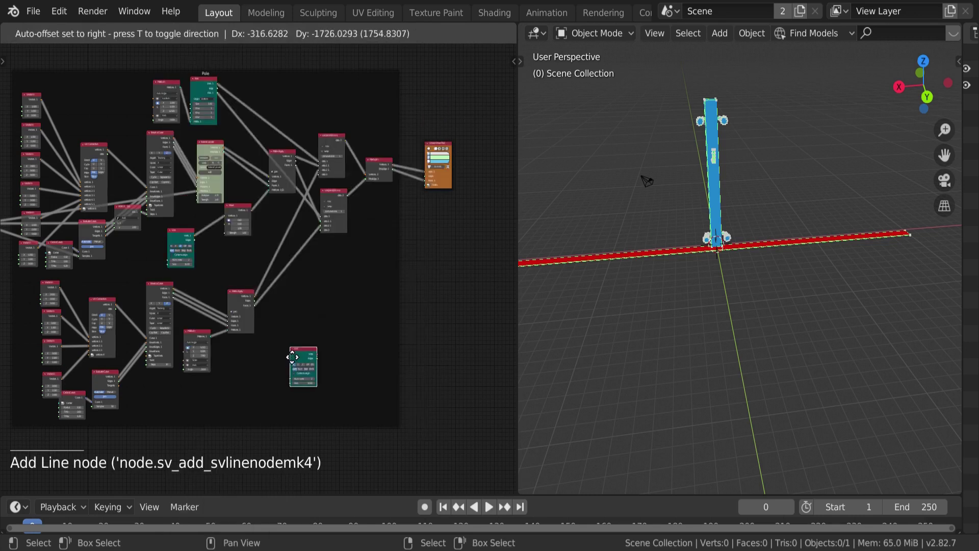
{"action": "left_click", "coordinate": [254, 365]}
{"action": "left_click_drag", "start_coordinate": [398, 196], "coordinate": [404, 195]}
{"action": "left_click_drag", "start_coordinate": [438, 153], "coordinate": [405, 114]}
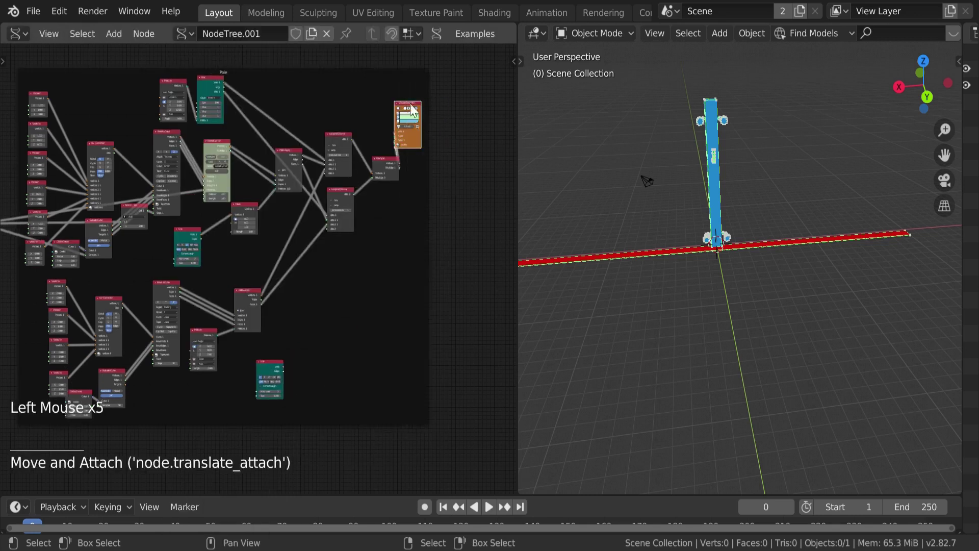
Place the new Line node beneath the lower Matrix Apply and connect it to its own Viewer Draw
{"action": "scroll", "coordinate": [356, 349], "scroll_direction": "up", "scroll_amount": 6}
{"action": "scroll", "coordinate": [356, 349], "scroll_direction": "up", "scroll_amount": 3}
{"action": "middle_click_drag", "start_coordinate": [306, 459], "coordinate": [284, 338]}
{"action": "scroll", "coordinate": [283, 338], "scroll_direction": "up", "scroll_amount": 2}
{"action": "left_click_drag", "start_coordinate": [278, 334], "coordinate": [224, 329]}
{"action": "right_click", "coordinate": [224, 357]}
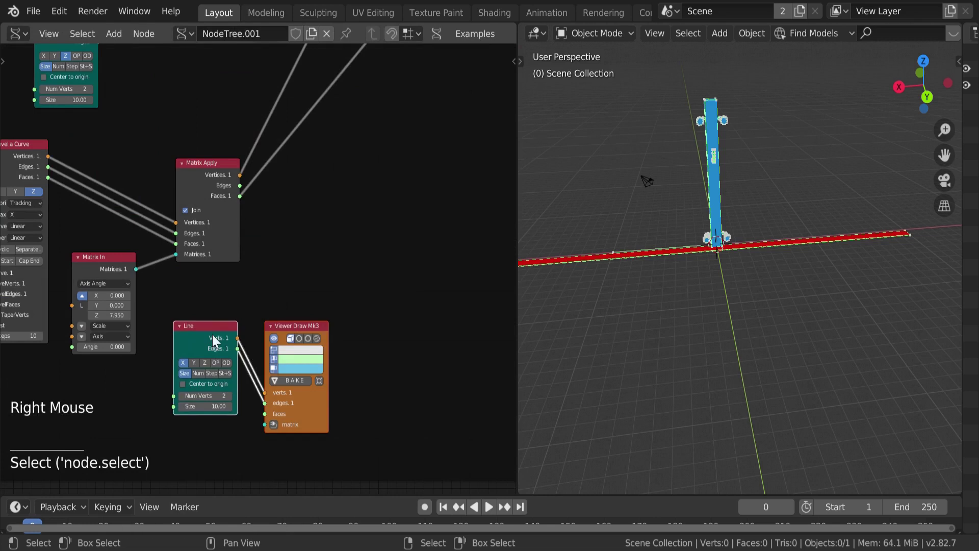
Set the edge colour of the new line's viewer to red
{"action": "scroll", "coordinate": [678, 306], "scroll_direction": "up", "scroll_amount": 6}
{"action": "middle_click_drag", "start_coordinate": [678, 306], "coordinate": [634, 276], "text": "shift"}
{"action": "left_click", "coordinate": [296, 349]}
{"action": "left_click", "coordinate": [301, 359]}
Change the walkway's face colour to a light blue-grey
{"action": "middle_click_drag", "start_coordinate": [459, 458], "coordinate": [204, 61]}
{"action": "scroll", "coordinate": [153, 215], "scroll_direction": "up", "scroll_amount": 1}
{"action": "left_click", "coordinate": [148, 209]}
{"action": "left_click", "coordinate": [180, 126]}
{"action": "scroll", "coordinate": [874, 36], "scroll_direction": "down", "scroll_amount": 6}
{"action": "left_click", "coordinate": [376, 288]}
Centre the new line on the origin and set its size to 41.02 to span the walkway
{"action": "scroll", "coordinate": [376, 288], "scroll_direction": "down", "scroll_amount": 3}
{"action": "middle_click_drag", "start_coordinate": [375, 288], "coordinate": [228, 424], "text": "shift"}
{"action": "scroll", "coordinate": [678, 325], "scroll_direction": "down", "scroll_amount": 3}
{"action": "left_click_drag", "start_coordinate": [288, 382], "coordinate": [295, 382]}
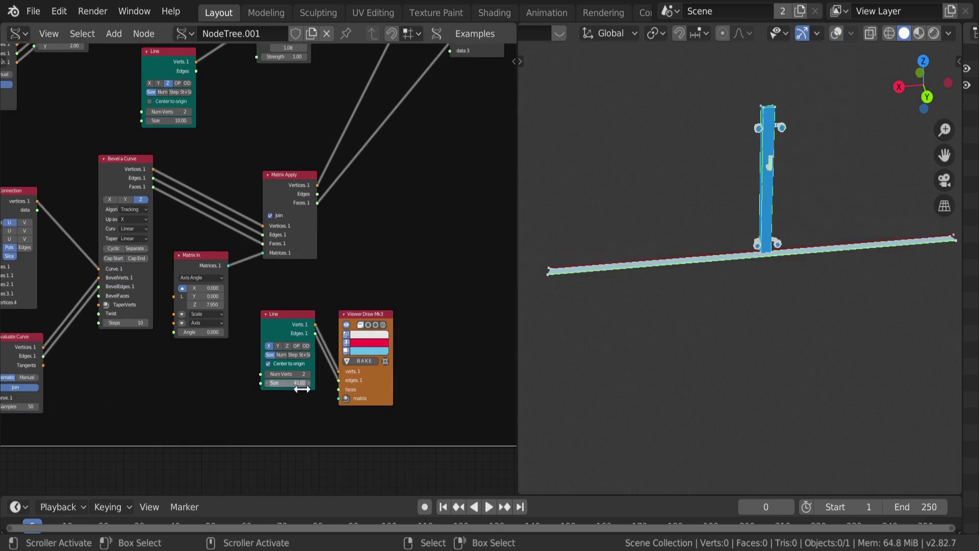
Spread the Line and its viewer apart and insert a Move node into the vertices link between them
{"action": "scroll", "coordinate": [352, 326], "scroll_direction": "up", "scroll_amount": 3}
{"action": "left_click_drag", "start_coordinate": [314, 345], "coordinate": [243, 381]}
{"action": "left_click_drag", "start_coordinate": [377, 329], "coordinate": [442, 312]}
{"action": "key", "text": "shift+a"}
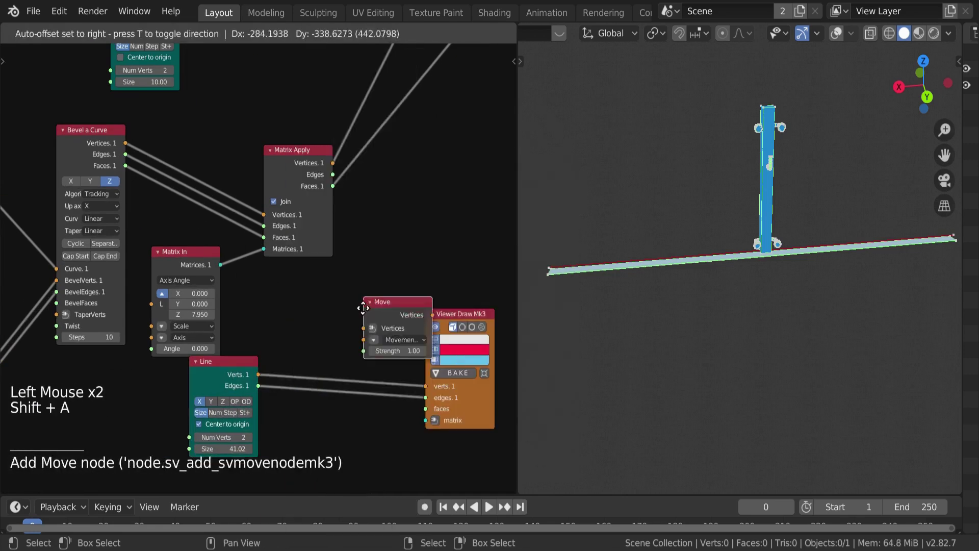
{"action": "left_click", "coordinate": [352, 357]}
{"action": "left_click_drag", "start_coordinate": [243, 380], "coordinate": [171, 398]}
Add a Vector In node for the Move node's movement vectors and drive its Z from an upstream number output
{"action": "key", "text": "shift+a"}
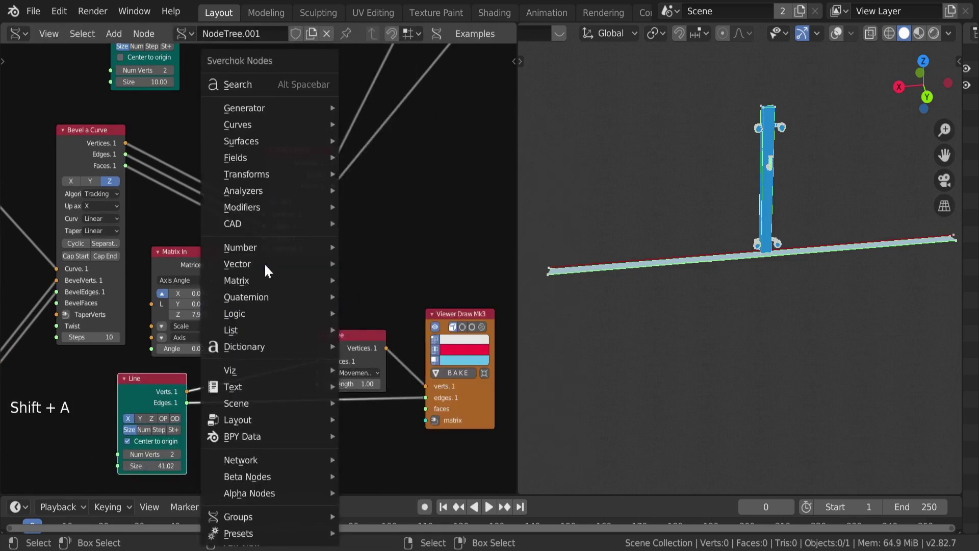
{"action": "left_click", "coordinate": [253, 295]}
{"action": "middle_click_drag", "start_coordinate": [274, 303], "coordinate": [142, 97]}
{"action": "scroll", "coordinate": [265, 286], "scroll_direction": "down", "scroll_amount": 8}
{"action": "scroll", "coordinate": [214, 214], "scroll_direction": "down", "scroll_amount": 3}
{"action": "scroll", "coordinate": [145, 120], "scroll_direction": "down", "scroll_amount": 2}
{"action": "left_click_drag", "start_coordinate": [338, 420], "coordinate": [354, 445]}
Set the Vector In's Y to -0.42 to shift the line toward the walkway's edge
{"action": "scroll", "coordinate": [352, 445], "scroll_direction": "up", "scroll_amount": 6}
{"action": "middle_click_drag", "start_coordinate": [353, 445], "coordinate": [356, 286]}
{"action": "scroll", "coordinate": [393, 268], "scroll_direction": "up", "scroll_amount": 3}
{"action": "scroll", "coordinate": [357, 286], "scroll_direction": "up", "scroll_amount": 3}
{"action": "middle_click_drag", "start_coordinate": [689, 265], "coordinate": [722, 276]}
{"action": "scroll", "coordinate": [722, 277], "scroll_direction": "down", "scroll_amount": 2}
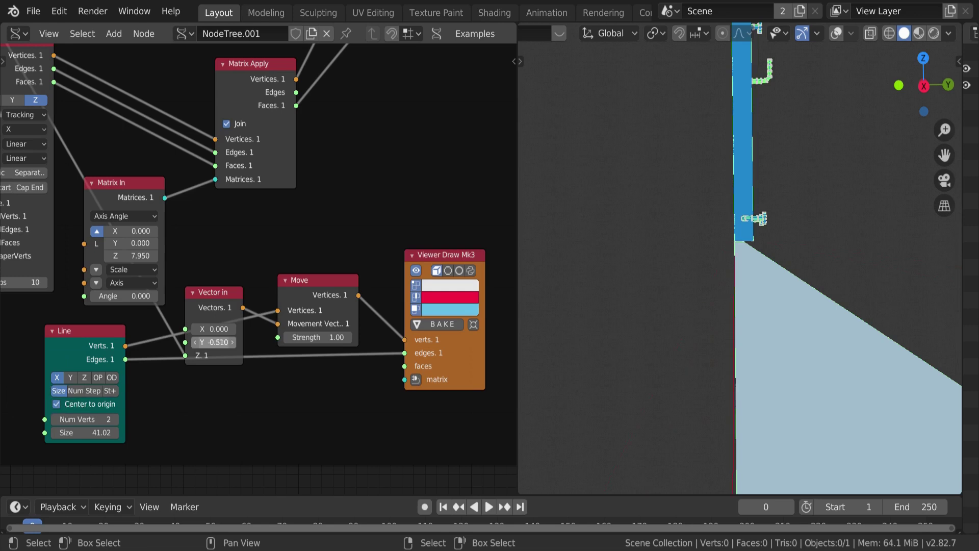
{"action": "scroll", "coordinate": [285, 370], "scroll_direction": "down", "scroll_amount": 1}
Move the Move node and viewer farther along and insert an Add math node before the Vector In's Z
{"action": "left_click", "coordinate": [306, 286]}
{"action": "left_click_drag", "start_coordinate": [418, 250], "coordinate": [431, 250]}
{"action": "left_click_drag", "start_coordinate": [326, 270], "coordinate": [404, 280]}
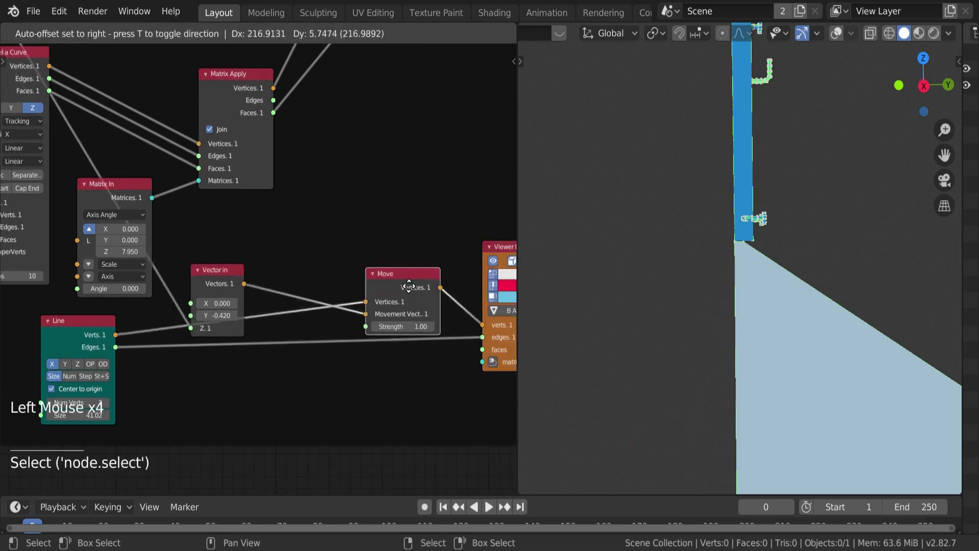
{"action": "key", "text": "shift+a"}
{"action": "left_click", "coordinate": [337, 218]}
{"action": "left_click", "coordinate": [214, 255]}
{"action": "left_click", "coordinate": [210, 271]}
{"action": "left_click", "coordinate": [204, 278]}
Set the Add node's y to 0.016 and the Line's Num Verts to 66, and save the file
{"action": "left_click_drag", "start_coordinate": [209, 297], "coordinate": [225, 297], "text": "shift"}
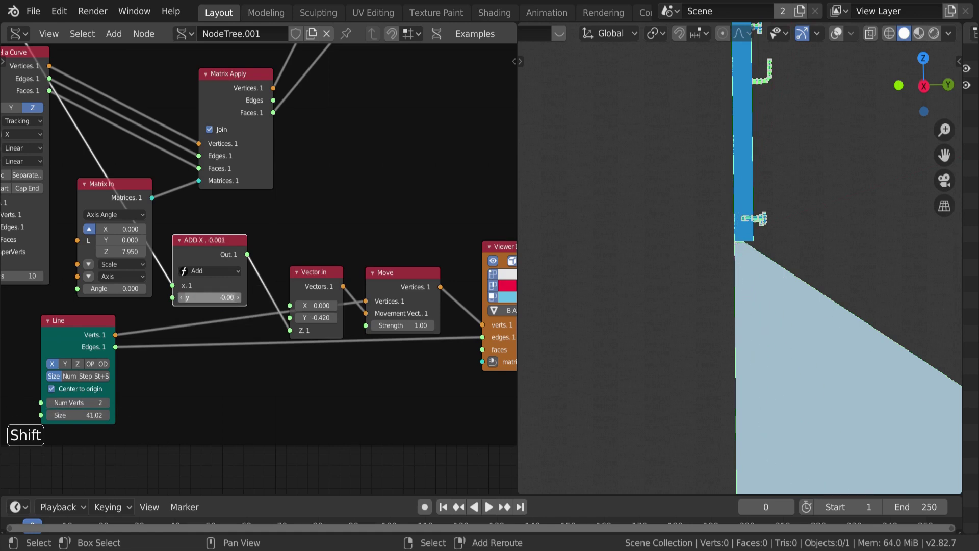
{"action": "left_click_drag", "start_coordinate": [209, 248], "coordinate": [221, 263]}
{"action": "middle_click_drag", "start_coordinate": [317, 251], "coordinate": [294, 231]}
{"action": "key", "text": "ctrl+s"}
{"action": "scroll", "coordinate": [186, 271], "scroll_direction": "down", "scroll_amount": 2}
{"action": "left_click", "coordinate": [91, 362]}
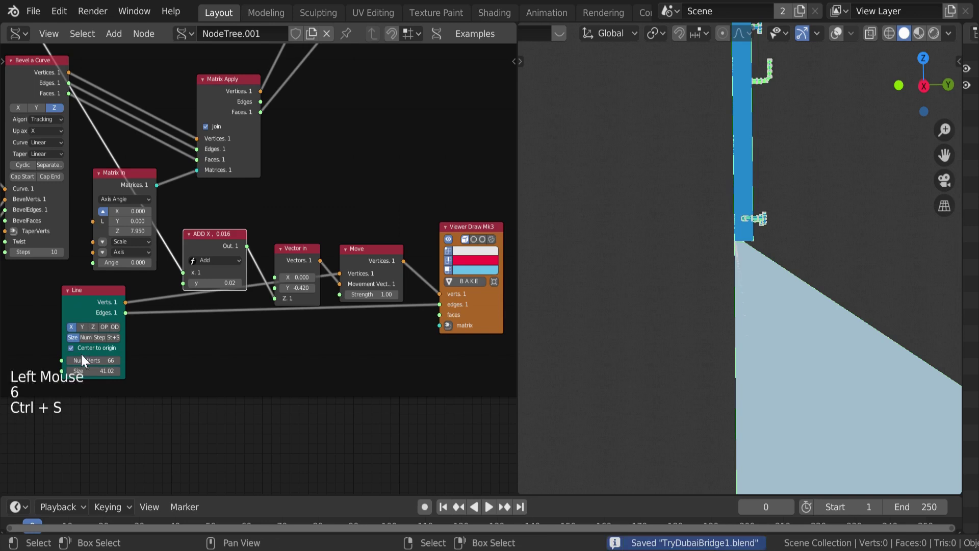
Add a Matrix In located by the Move node's vertices, scaled 0.02 on all axes, and feed the pole viewer's matrix
{"action": "scroll", "coordinate": [324, 255], "scroll_direction": "down", "scroll_amount": 4}
{"action": "middle_click_drag", "start_coordinate": [323, 276], "coordinate": [262, 402]}
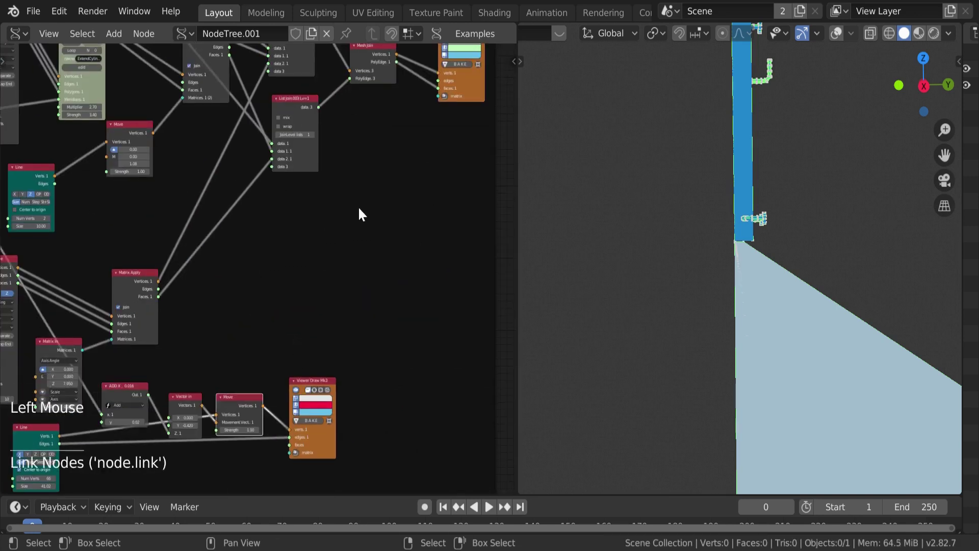
{"action": "left_click_drag", "start_coordinate": [357, 57], "coordinate": [364, 165]}
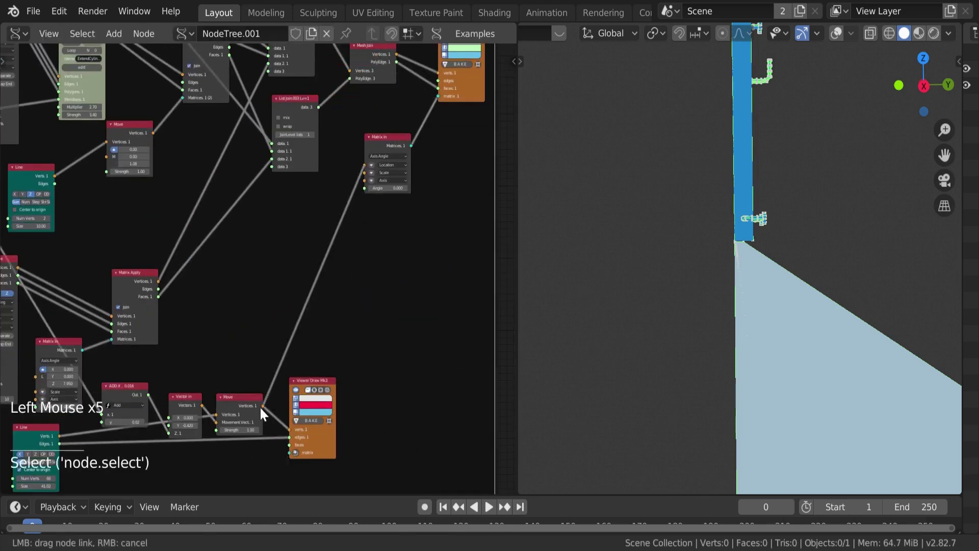
{"action": "left_click", "coordinate": [371, 172]}
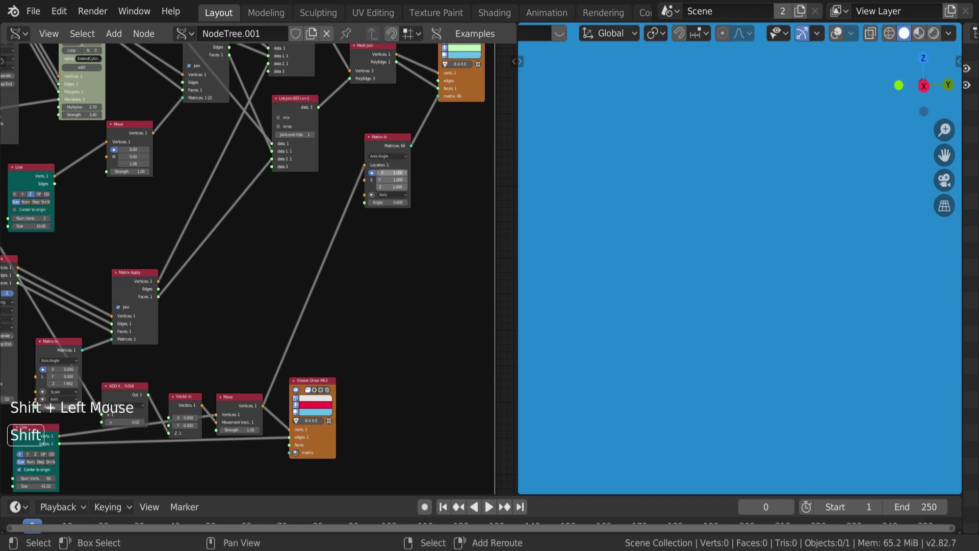
{"action": "key", "text": "Return"}
Delete the line's viewer, place the Matrix In below Mesh Join, and move the pole's viewer beyond them
{"action": "middle_click_drag", "start_coordinate": [546, 210], "coordinate": [702, 258]}
{"action": "scroll", "coordinate": [710, 304], "scroll_direction": "down", "scroll_amount": 2}
{"action": "scroll", "coordinate": [710, 304], "scroll_direction": "up", "scroll_amount": 2}
{"action": "middle_click_drag", "start_coordinate": [711, 304], "coordinate": [712, 290], "text": "shift"}
{"action": "middle_click_drag", "start_coordinate": [356, 230], "coordinate": [352, 276]}
{"action": "middle_click_drag", "start_coordinate": [688, 255], "coordinate": [551, 235]}
{"action": "scroll", "coordinate": [363, 343], "scroll_direction": "down", "scroll_amount": 5, "text": "shift"}
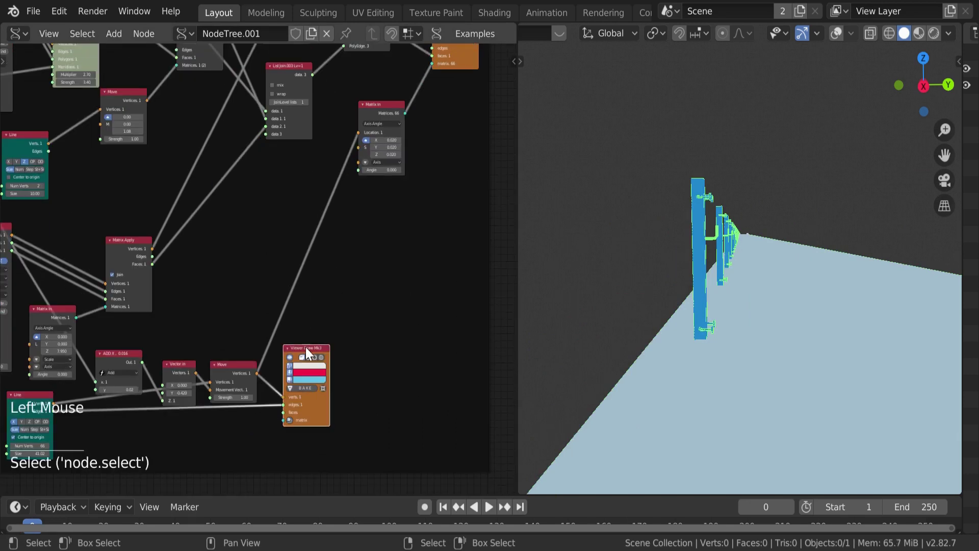
{"action": "key", "text": "x"}
{"action": "left_click_drag", "start_coordinate": [372, 125], "coordinate": [345, 144]}
{"action": "middle_click_drag", "start_coordinate": [494, 154], "coordinate": [350, 234]}
{"action": "left_click_drag", "start_coordinate": [222, 94], "coordinate": [212, 148]}
{"action": "left_click_drag", "start_coordinate": [310, 72], "coordinate": [352, 168]}
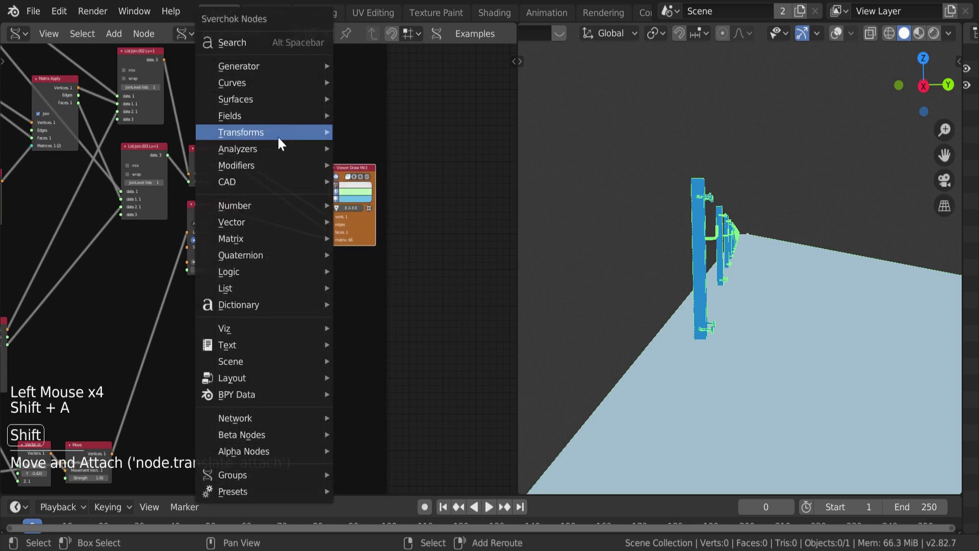
Add a Matrix Apply fed by Mesh Join's vertices and faces and the Matrix In, and link it to the pole's viewer
{"action": "key", "text": "shift+a"}
{"action": "type", "text": "Matrix app"}
{"action": "key", "text": "Return"}
{"action": "left_click", "coordinate": [286, 199]}
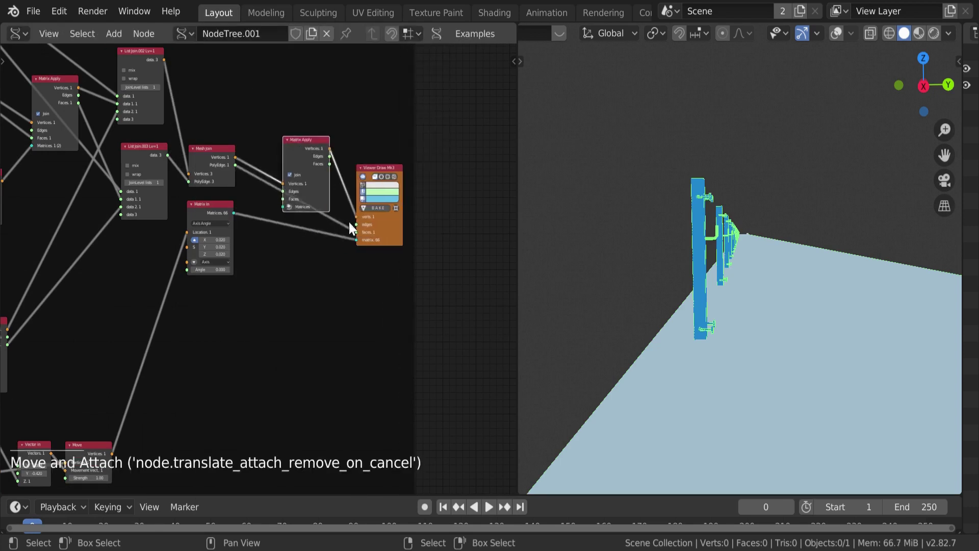
{"action": "left_click_drag", "start_coordinate": [287, 199], "coordinate": [356, 245]}
{"action": "mouse_move", "coordinate": [308, 215]}
{"action": "left_mouse_down"}
{"action": "mouse_move", "coordinate": [304, 185]}
{"action": "mouse_move", "coordinate": [305, 215]}
{"action": "left_mouse_up"}
{"action": "left_click_drag", "start_coordinate": [356, 227], "coordinate": [356, 227]}
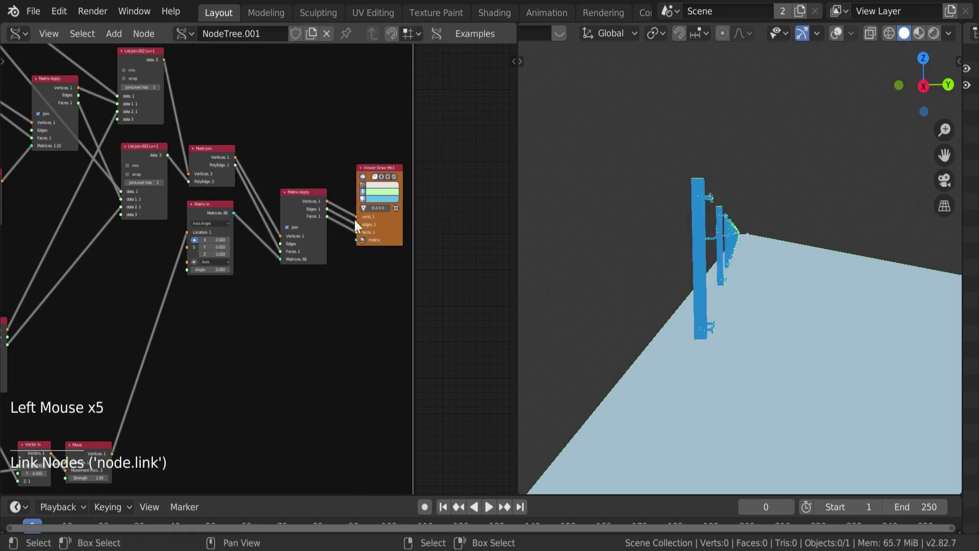
{"action": "middle_click_drag", "start_coordinate": [613, 229], "coordinate": [607, 224]}
{"action": "left_click_drag", "start_coordinate": [306, 192], "coordinate": [294, 143]}
Insert a Rotate node between the Matrix Apply's vertices and the pole's viewer
{"action": "key", "text": "shift+a"}
{"action": "left_click", "coordinate": [431, 199]}
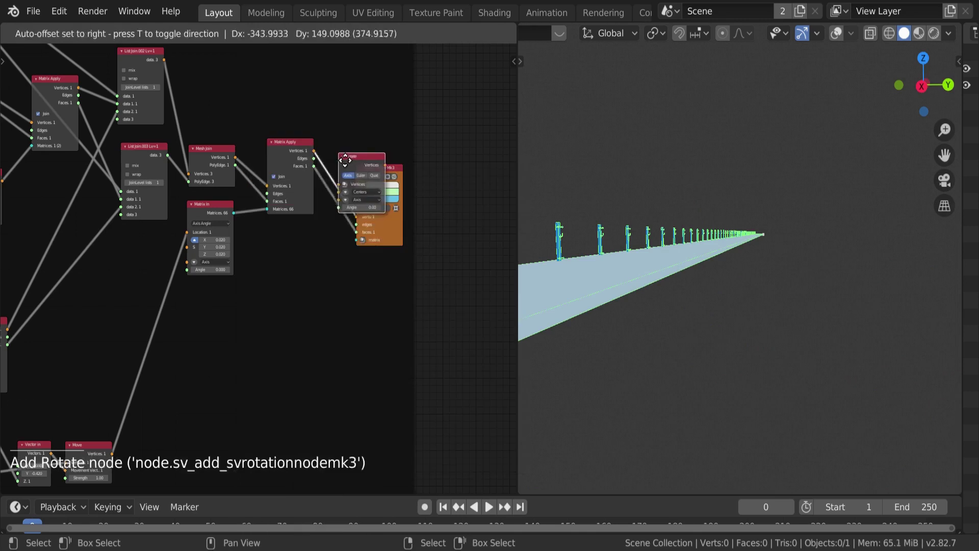
{"action": "left_click", "coordinate": [353, 224]}
Add a two-item integer List Input holding 0 and 180 and link it to the Rotate node's Angle
{"action": "key", "text": "shift+a"}
{"action": "type", "text": "li"}
{"action": "key", "text": "BackSpace"}
{"action": "key", "text": "Return"}
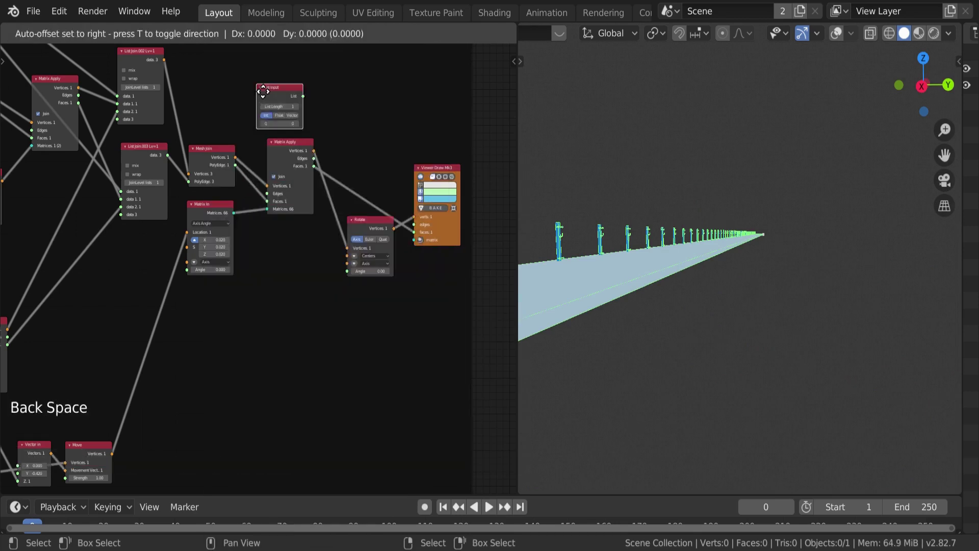
{"action": "left_click", "coordinate": [302, 261]}
{"action": "scroll", "coordinate": [301, 261], "scroll_direction": "up", "scroll_amount": 6}
{"action": "middle_click_drag", "start_coordinate": [302, 261], "coordinate": [268, 264]}
{"action": "left_click", "coordinate": [293, 286]}
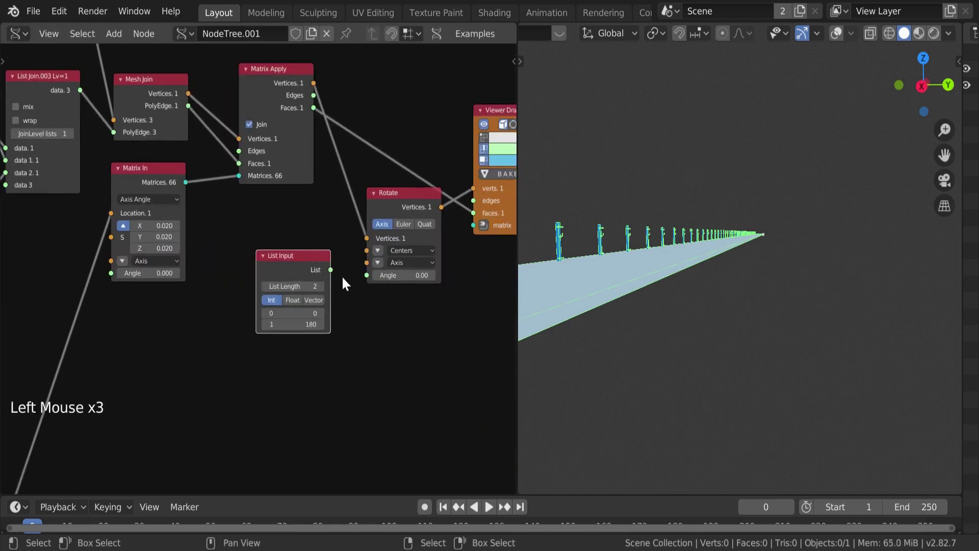
{"action": "left_click_drag", "start_coordinate": [330, 269], "coordinate": [367, 274]}
{"action": "left_click_drag", "start_coordinate": [297, 265], "coordinate": [221, 293]}
Insert a List Split node with split size 1 between the List Input and the Rotate node's Angle
{"action": "middle_click_drag", "start_coordinate": [616, 283], "coordinate": [619, 282]}
{"action": "scroll", "coordinate": [617, 283], "scroll_direction": "down", "scroll_amount": 2}
{"action": "key", "text": "shift+a"}
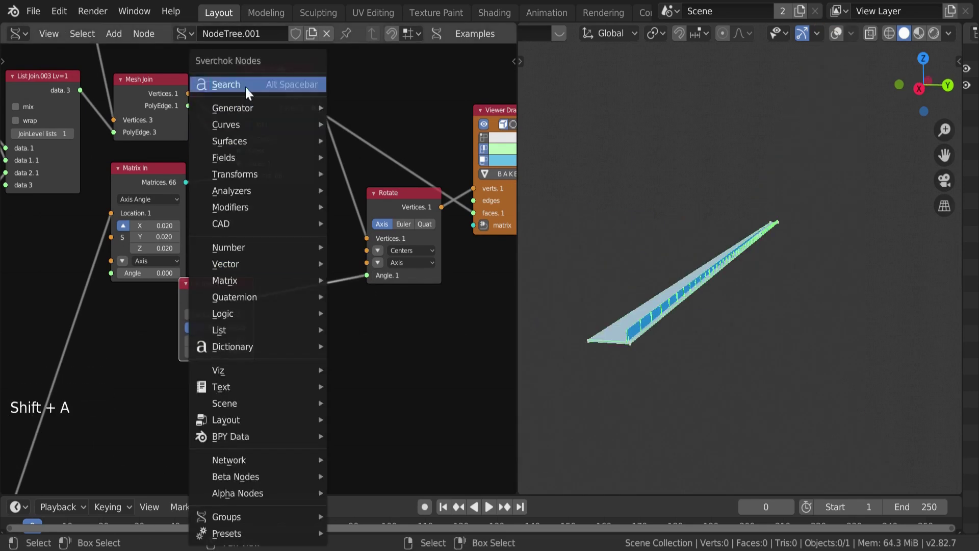
{"action": "left_click", "coordinate": [275, 204]}
{"action": "left_click", "coordinate": [334, 257]}
Examine from the side view how the rotated poles sit on the walkway's edge
{"action": "scroll", "coordinate": [612, 301], "scroll_direction": "up", "scroll_amount": 3}
{"action": "middle_click_drag", "start_coordinate": [612, 301], "coordinate": [574, 485], "text": "shift"}
{"action": "key", "text": "KP_1"}
{"action": "key", "text": "KP_3"}
{"action": "scroll", "coordinate": [646, 275], "scroll_direction": "up", "scroll_amount": 8}
{"action": "scroll", "coordinate": [612, 458], "scroll_direction": "up", "scroll_amount": 5}
{"action": "scroll", "coordinate": [632, 448], "scroll_direction": "up", "scroll_amount": 3, "text": "shift"}
{"action": "scroll", "coordinate": [644, 439], "scroll_direction": "up", "scroll_amount": 2}
{"action": "scroll", "coordinate": [645, 439], "scroll_direction": "up", "scroll_amount": 1, "text": "shift"}
{"action": "middle_click_drag", "start_coordinate": [645, 439], "coordinate": [733, 381], "text": "shift"}
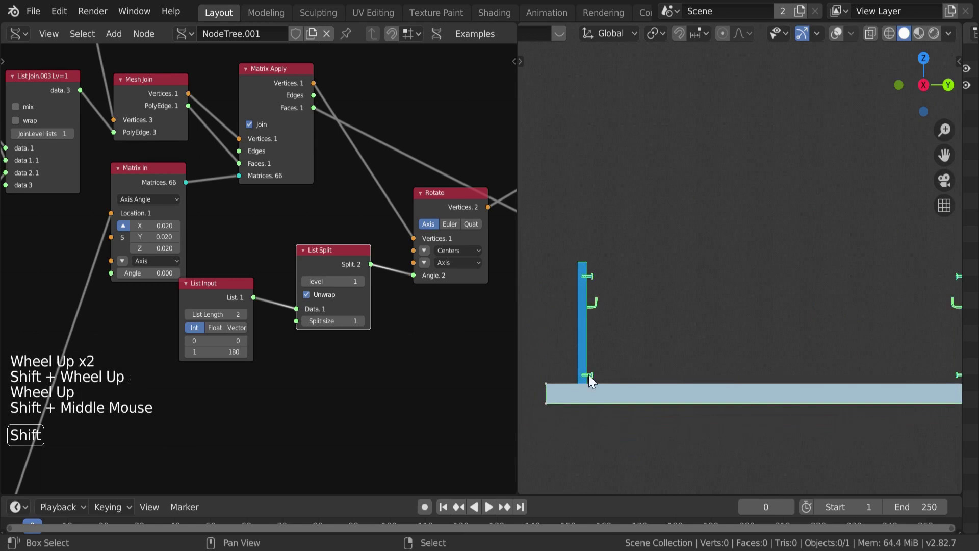
Save the file
{"action": "scroll", "coordinate": [732, 381], "scroll_direction": "up", "scroll_amount": 1}
{"action": "key", "text": "ctrl+s"}
{"action": "scroll", "coordinate": [453, 368], "scroll_direction": "down", "scroll_amount": 13}
{"action": "middle_click_drag", "start_coordinate": [453, 369], "coordinate": [387, 378]}
{"action": "scroll", "coordinate": [223, 295], "scroll_direction": "up", "scroll_amount": 5}
{"action": "key", "text": "shift+a"}
{"action": "key", "text": "Escape"}
{"action": "middle_click_drag", "start_coordinate": [223, 295], "coordinate": [191, 295]}
{"action": "scroll", "coordinate": [221, 288], "scroll_direction": "up", "scroll_amount": 2}
{"action": "key", "text": "shift+a"}
{"action": "key", "text": "Escape"}
{"action": "scroll", "coordinate": [198, 203], "scroll_direction": "down", "scroll_amount": 3}
{"action": "middle_click_drag", "start_coordinate": [198, 203], "coordinate": [232, 273]}
Add a Box generator node in the free area below the Line node
{"action": "key", "text": "shift+a"}
{"action": "mouse_move", "coordinate": [239, 108]}
{"action": "left_click", "coordinate": [349, 158]}
{"action": "left_click", "coordinate": [454, 310]}
Connect a Viewer Draw and a Matrix In node to the Box node and set its origin to Bottom
{"action": "scroll", "coordinate": [600, 298], "scroll_direction": "down", "scroll_amount": 3}
{"action": "scroll", "coordinate": [600, 298], "scroll_direction": "up", "scroll_amount": 3}
{"action": "scroll", "coordinate": [599, 298], "scroll_direction": "down", "scroll_amount": 2}
{"action": "scroll", "coordinate": [599, 297], "scroll_direction": "up", "scroll_amount": 5}
{"action": "scroll", "coordinate": [378, 313], "scroll_direction": "up", "scroll_amount": 3}
{"action": "scroll", "coordinate": [379, 311], "scroll_direction": "up", "scroll_amount": 2}
{"action": "middle_click_drag", "start_coordinate": [378, 311], "coordinate": [345, 295]}
{"action": "left_click_drag", "start_coordinate": [327, 325], "coordinate": [229, 267]}
{"action": "left_click", "coordinate": [232, 276]}
{"action": "right_click", "coordinate": [232, 275]}
{"action": "left_click", "coordinate": [213, 341]}
{"action": "mouse_move", "coordinate": [56, 357]}
{"action": "left_mouse_down"}
{"action": "mouse_move", "coordinate": [128, 329]}
{"action": "mouse_move", "coordinate": [170, 332]}
{"action": "mouse_move", "coordinate": [148, 332]}
{"action": "left_mouse_up"}
{"action": "left_click", "coordinate": [239, 290]}
{"action": "left_click", "coordinate": [238, 306]}
Flatten the box into a thin panel with Matrix In scale 0.340, 0.007, 0.199 and Z location -0.369
{"action": "scroll", "coordinate": [740, 266], "scroll_direction": "down", "scroll_amount": 10}
{"action": "middle_click_drag", "start_coordinate": [739, 265], "coordinate": [560, 357]}
{"action": "scroll", "coordinate": [560, 356], "scroll_direction": "up", "scroll_amount": 3}
{"action": "middle_click_drag", "start_coordinate": [561, 357], "coordinate": [542, 367], "text": "shift"}
{"action": "scroll", "coordinate": [542, 367], "scroll_direction": "up", "scroll_amount": 5}
{"action": "left_click_drag", "start_coordinate": [153, 336], "coordinate": [143, 337], "text": "shift"}
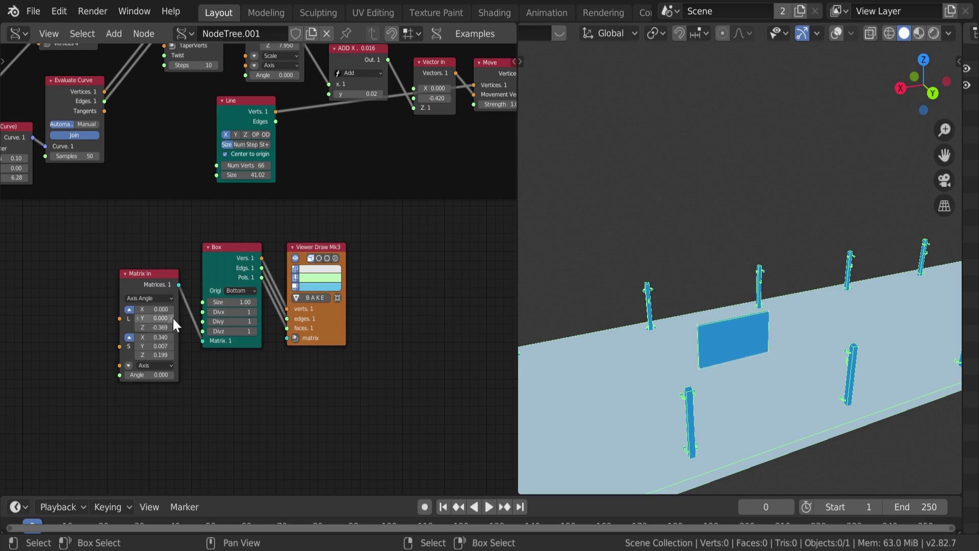
Move the panel to Y -0.393 and set its X scale to 0.610 so it spans two neighbouring poles
{"action": "key", "text": "KP_7"}
{"action": "key", "text": "KP_7"}
{"action": "scroll", "coordinate": [864, 284], "scroll_direction": "down", "scroll_amount": 5}
{"action": "middle_click_drag", "start_coordinate": [864, 285], "coordinate": [725, 201], "text": "shift"}
{"action": "scroll", "coordinate": [730, 253], "scroll_direction": "up", "scroll_amount": 6}
{"action": "scroll", "coordinate": [725, 200], "scroll_direction": "up", "scroll_amount": 1}
{"action": "scroll", "coordinate": [725, 201], "scroll_direction": "down", "scroll_amount": 1, "text": "shift"}
{"action": "scroll", "coordinate": [725, 201], "scroll_direction": "down", "scroll_amount": 1}
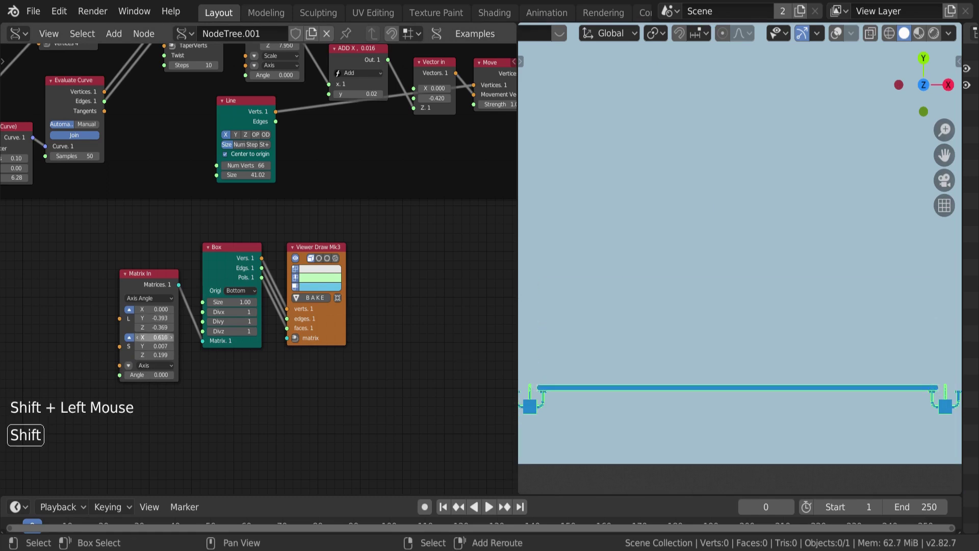
{"action": "scroll", "coordinate": [837, 339], "scroll_direction": "down", "scroll_amount": 7}
{"action": "middle_click_drag", "start_coordinate": [592, 343], "coordinate": [738, 84]}
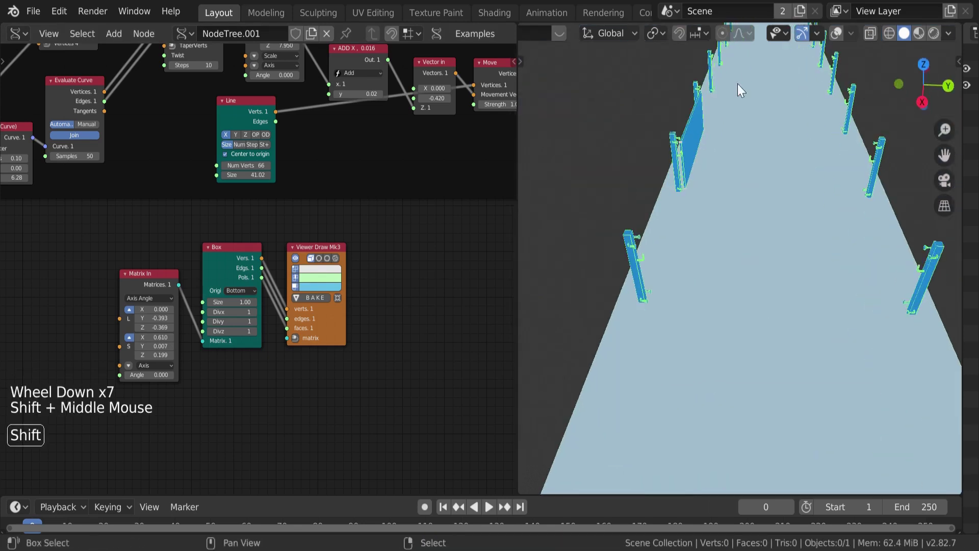
Move the Box's viewer aside to make room and add an Origins node between the Line and the viewer
{"action": "left_click_drag", "start_coordinate": [304, 251], "coordinate": [448, 254]}
{"action": "key", "text": "shift+a"}
{"action": "type", "text": "origin"}
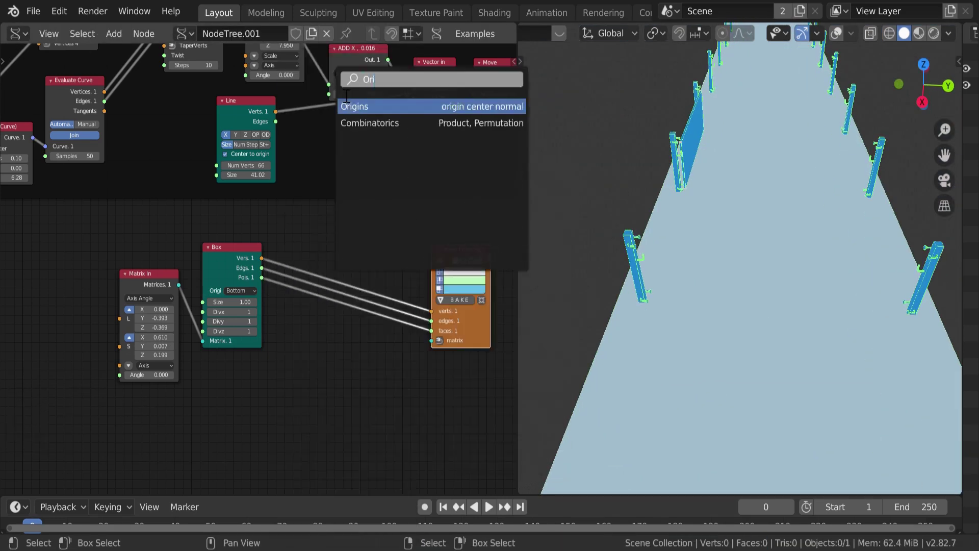
{"action": "key", "text": "Return"}
{"action": "left_click", "coordinate": [369, 193]}
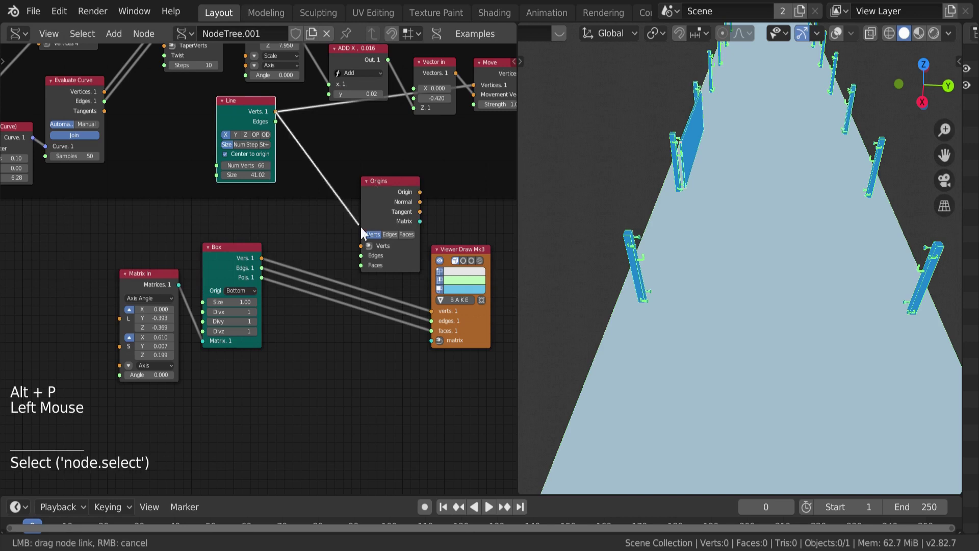
Link the Line's vertices and edges to the Origins node in Edges mode and feed its origins to the viewer's matrix
{"action": "mouse_move", "coordinate": [378, 239]}
{"action": "left_mouse_down"}
{"action": "mouse_move", "coordinate": [393, 186]}
{"action": "mouse_move", "coordinate": [364, 167]}
{"action": "mouse_move", "coordinate": [339, 272]}
{"action": "left_mouse_up"}
{"action": "key", "text": "alt+p"}
{"action": "mouse_move", "coordinate": [361, 293]}
{"action": "left_mouse_down"}
{"action": "mouse_move", "coordinate": [431, 334]}
{"action": "mouse_move", "coordinate": [468, 342]}
{"action": "left_mouse_up"}
{"action": "left_click_drag", "start_coordinate": [489, 252], "coordinate": [484, 358]}
{"action": "left_click_drag", "start_coordinate": [232, 247], "coordinate": [242, 383]}
{"action": "left_click_drag", "start_coordinate": [148, 274], "coordinate": [122, 381]}
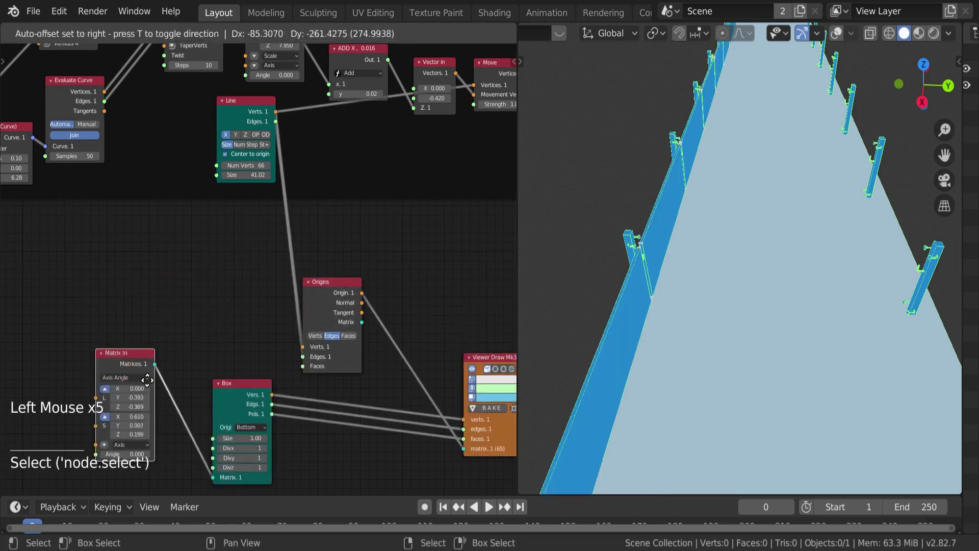
Check the row of panels along the walkway's edge and save the file
{"action": "middle_click_drag", "start_coordinate": [357, 204], "coordinate": [317, 155]}
{"action": "scroll", "coordinate": [699, 322], "scroll_direction": "down", "scroll_amount": 6}
{"action": "key", "text": "KP_7"}
{"action": "mouse_move", "coordinate": [699, 323]}
{"action": "middle_mouse_down", "text": "shift"}
{"action": "mouse_move", "coordinate": [790, 283]}
{"action": "mouse_move", "coordinate": [762, 293]}
{"action": "mouse_move", "coordinate": [617, 205]}
{"action": "mouse_move", "coordinate": [631, 341]}
{"action": "mouse_move", "coordinate": [479, 390]}
{"action": "middle_mouse_up", "text": "shift"}
{"action": "scroll", "coordinate": [617, 205], "scroll_direction": "up", "scroll_amount": 5}
{"action": "scroll", "coordinate": [631, 341], "scroll_direction": "up", "scroll_amount": 1, "text": "shift"}
{"action": "scroll", "coordinate": [631, 341], "scroll_direction": "up", "scroll_amount": 2}
{"action": "key", "text": "ctrl+s"}
Try inserting a Rotate node between the origins and the viewer's matrix input
{"action": "key", "text": "shift+a"}
{"action": "key", "text": "shift+a"}
{"action": "mouse_move", "coordinate": [388, 174]}
{"action": "left_click", "coordinate": [488, 190]}
{"action": "left_click", "coordinate": [353, 250]}
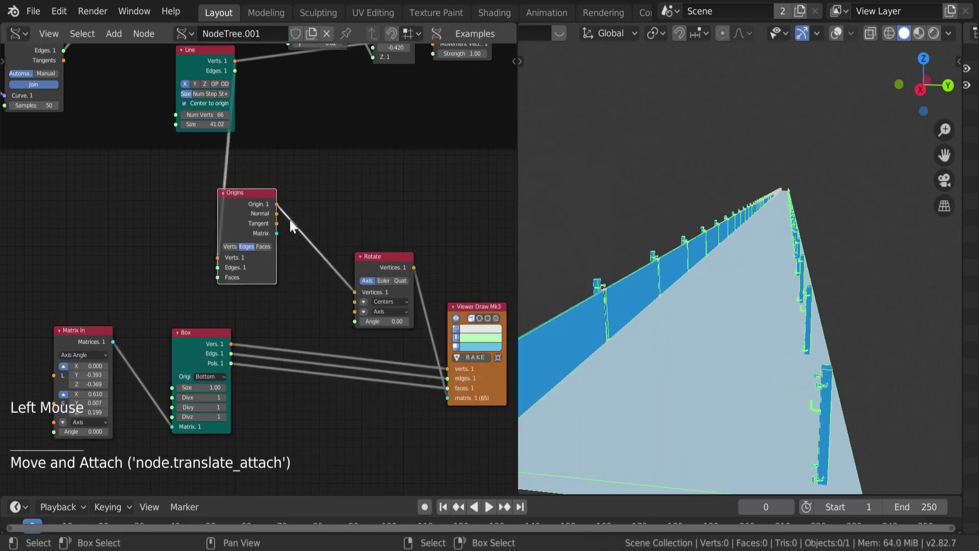
Add a two-item integer List Input with 0 and 180 and link it to the Rotate node's Angle
{"action": "key", "text": "shift+a"}
{"action": "left_click", "coordinate": [222, 71]}
{"action": "type", "text": "List Inp"}
{"action": "key", "text": "Return"}
{"action": "left_click", "coordinate": [313, 238]}
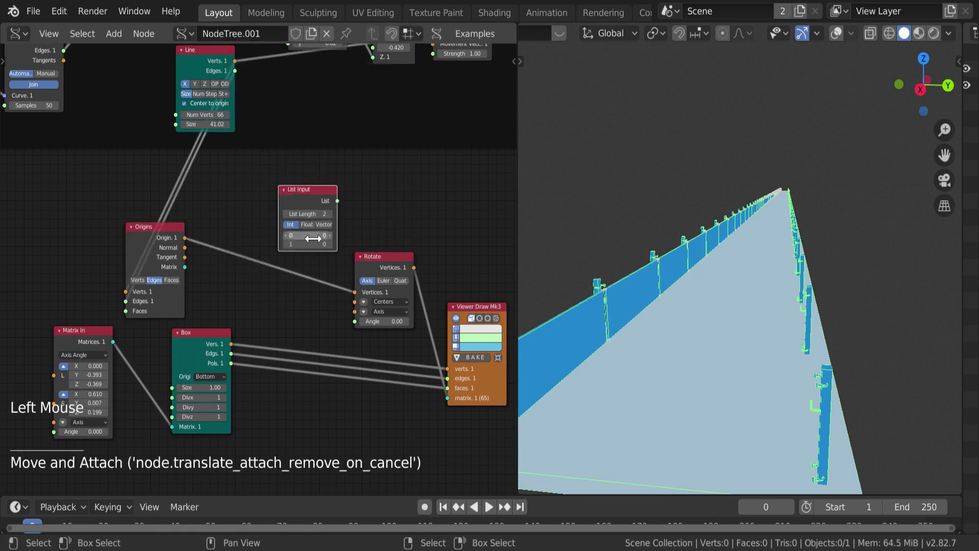
{"action": "left_click_drag", "start_coordinate": [356, 325], "coordinate": [355, 321]}
{"action": "left_click_drag", "start_coordinate": [285, 190], "coordinate": [191, 173]}
Insert a List Split node with split size 1 between the new List Input and the Rotate node's Angle
{"action": "key", "text": "shift+a"}
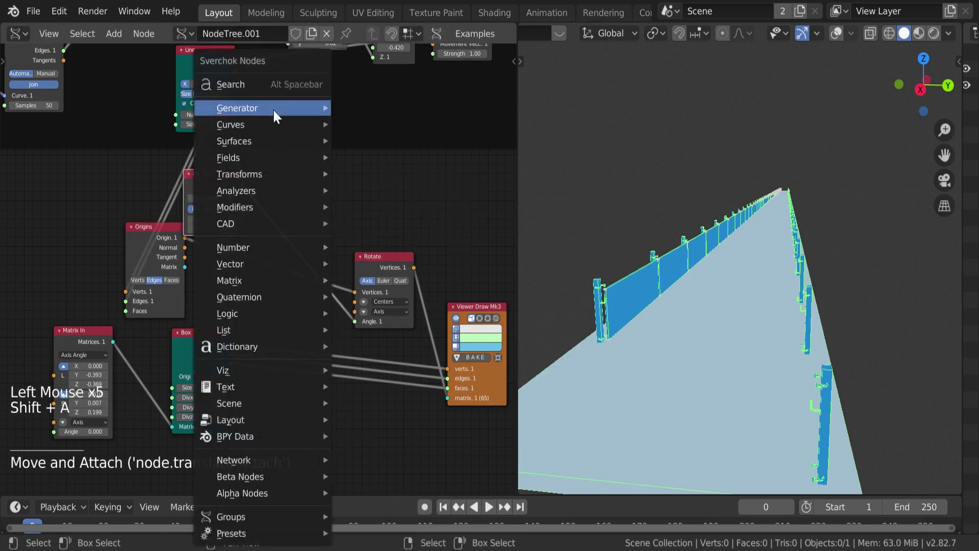
{"action": "left_click", "coordinate": [262, 81]}
{"action": "type", "text": "List S"}
{"action": "left_click", "coordinate": [300, 149]}
{"action": "left_click", "coordinate": [282, 199]}
{"action": "middle_click_drag", "start_coordinate": [678, 224], "coordinate": [705, 210]}
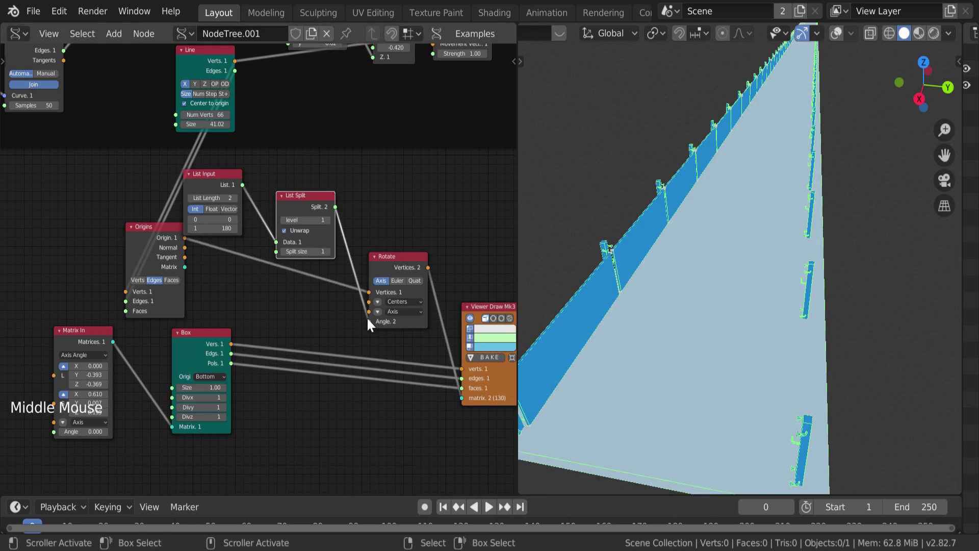
{"action": "left_click_drag", "start_coordinate": [308, 210], "coordinate": [338, 189]}
Remove the Rotate node and restore the direct link from the origins to the viewer's matrix
{"action": "middle_click_drag", "start_coordinate": [334, 221], "coordinate": [188, 210]}
{"action": "left_click_drag", "start_coordinate": [398, 291], "coordinate": [472, 291]}
{"action": "left_click", "coordinate": [221, 269]}
{"action": "mouse_move", "coordinate": [218, 224]}
{"action": "left_mouse_down"}
{"action": "mouse_move", "coordinate": [345, 387]}
{"action": "mouse_move", "coordinate": [38, 230]}
{"action": "mouse_move", "coordinate": [391, 388]}
{"action": "left_mouse_up"}
{"action": "left_click", "coordinate": [256, 255]}
{"action": "key", "text": "x"}
{"action": "left_click_drag", "start_coordinate": [419, 296], "coordinate": [347, 294]}
Add a mesh-joining Matrix Apply node between the Box and its viewer
{"action": "key", "text": "shift+a"}
{"action": "left_click", "coordinate": [265, 84]}
{"action": "type", "text": "Matrix apply"}
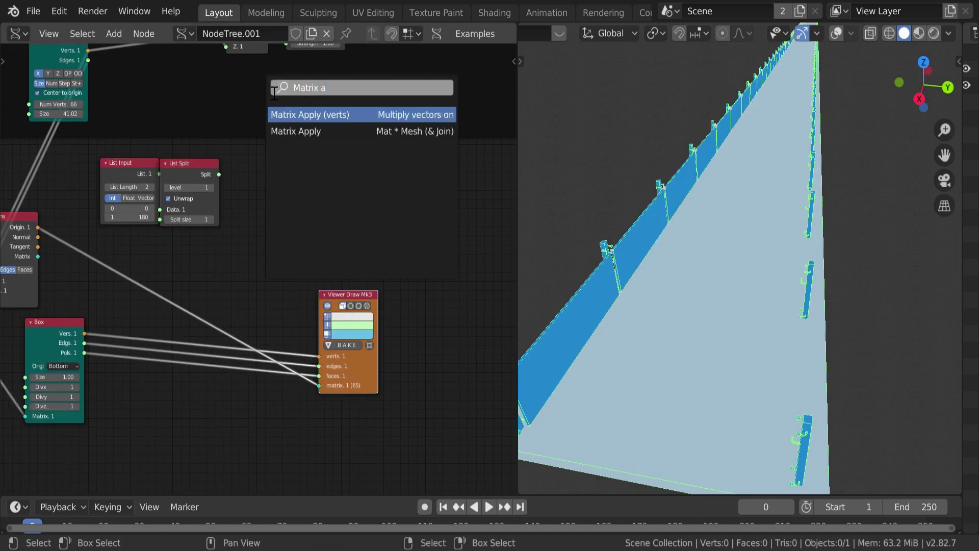
{"action": "left_click", "coordinate": [296, 131]}
{"action": "left_click", "coordinate": [286, 229]}
Route the Box's mesh and the origins into the Matrix Apply node and link its vertices, edges and faces to the viewer
{"action": "left_click_drag", "start_coordinate": [320, 333], "coordinate": [350, 332]}
{"action": "left_click_drag", "start_coordinate": [258, 299], "coordinate": [257, 297]}
{"action": "left_click_drag", "start_coordinate": [336, 356], "coordinate": [256, 269]}
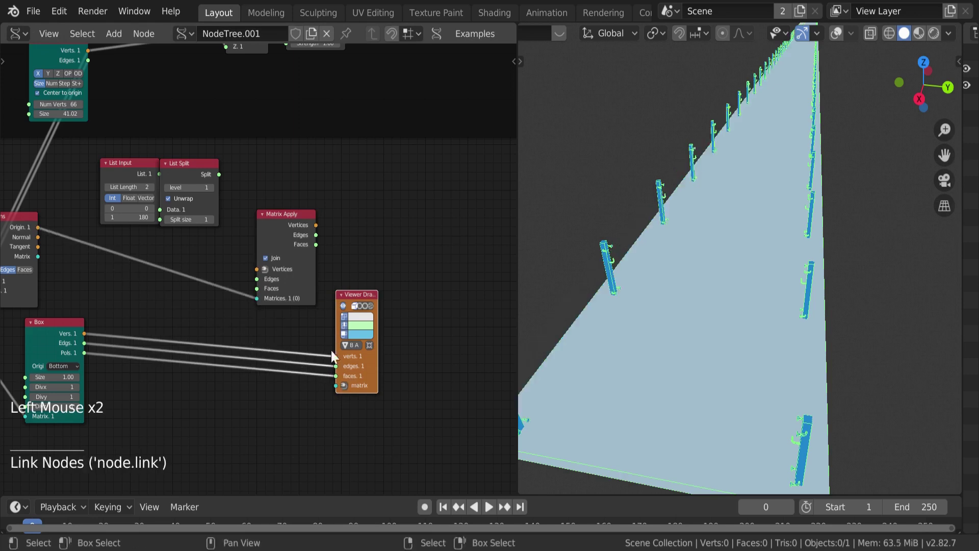
{"action": "left_click_drag", "start_coordinate": [335, 376], "coordinate": [257, 288]}
{"action": "left_click_drag", "start_coordinate": [286, 240], "coordinate": [189, 321]}
{"action": "left_click_drag", "start_coordinate": [216, 306], "coordinate": [321, 347]}
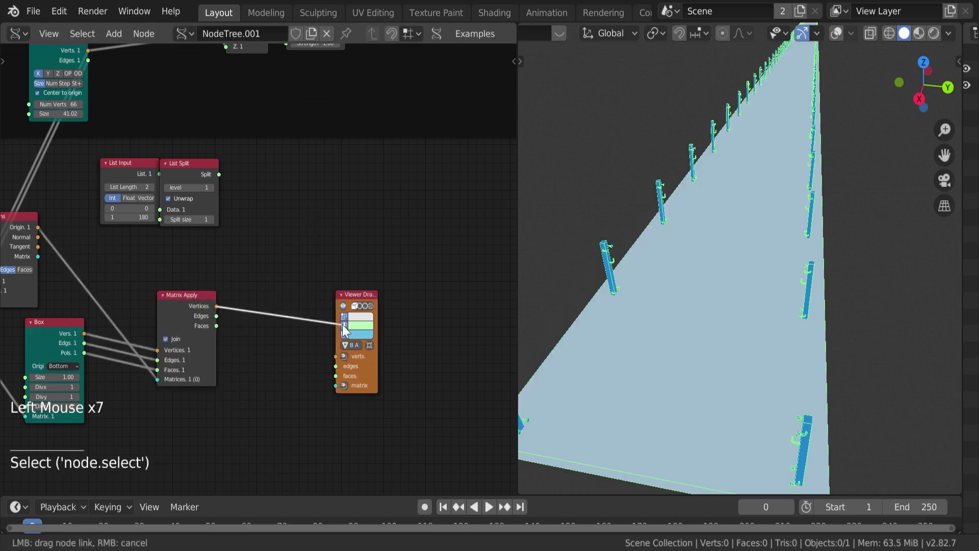
{"action": "key", "text": "f"}
Rearrange the list nodes and insert a Rotate node between the Matrix Apply's vertices and the panel viewer
{"action": "left_click_drag", "start_coordinate": [125, 162], "coordinate": [235, 237]}
{"action": "right_click_drag", "start_coordinate": [219, 216], "coordinate": [240, 240], "text": "ctrl"}
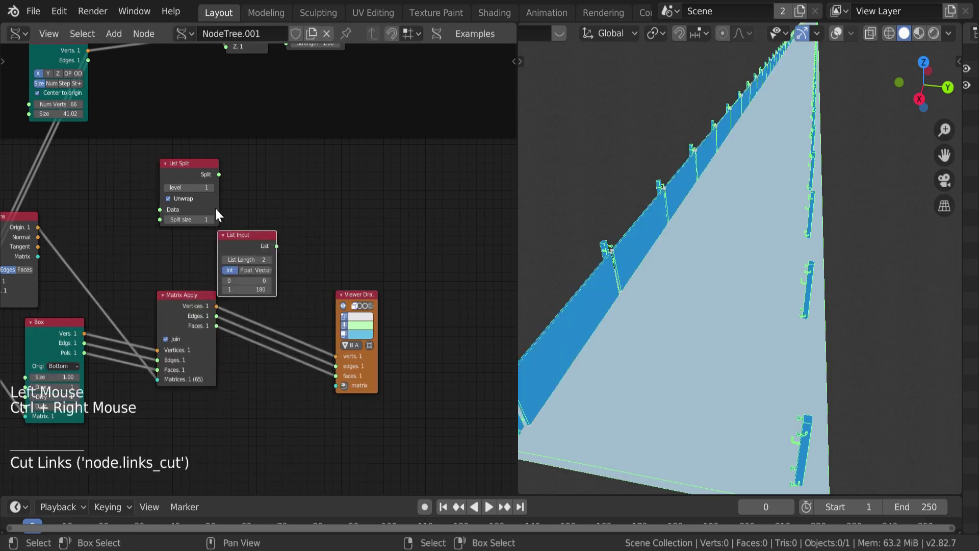
{"action": "left_click_drag", "start_coordinate": [189, 163], "coordinate": [325, 190]}
{"action": "left_click_drag", "start_coordinate": [185, 299], "coordinate": [146, 314]}
{"action": "left_click_drag", "start_coordinate": [357, 294], "coordinate": [475, 316]}
{"action": "key", "text": "shift+a"}
{"action": "left_click", "coordinate": [476, 191]}
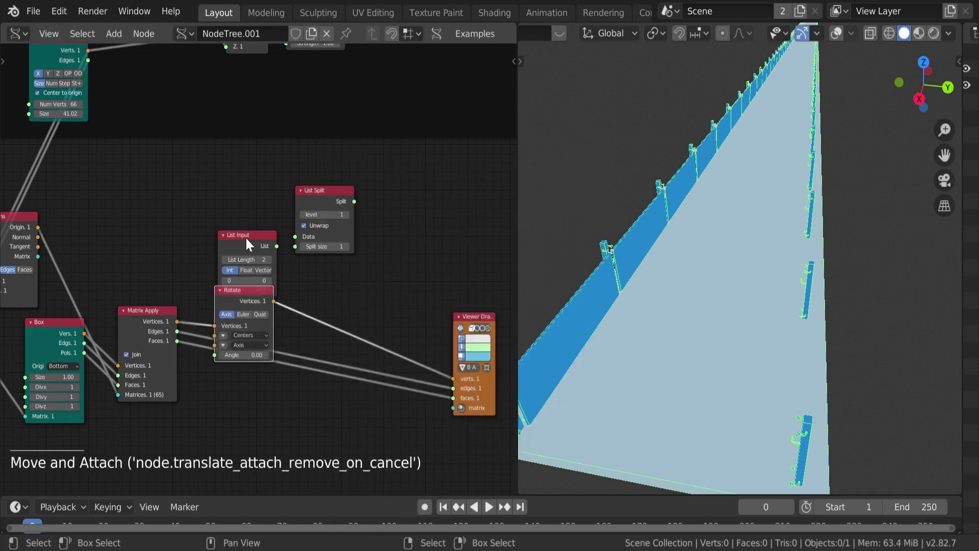
Link the 0 and 180 List Input through the List Split to the new Rotate node's Angle
{"action": "left_click", "coordinate": [206, 212]}
{"action": "left_click_drag", "start_coordinate": [234, 291], "coordinate": [384, 293]}
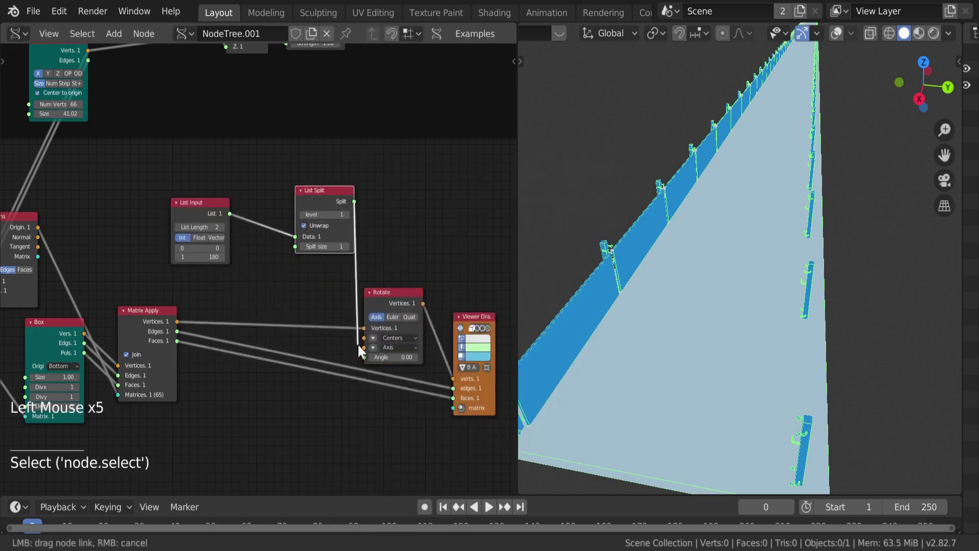
{"action": "left_click_drag", "start_coordinate": [326, 190], "coordinate": [298, 255]}
{"action": "left_click_drag", "start_coordinate": [201, 203], "coordinate": [204, 261]}
Examine from above and along the walkway how both rows of panels line up with the poles
{"action": "middle_click_drag", "start_coordinate": [662, 331], "coordinate": [687, 363], "text": "shift"}
{"action": "key", "text": "KP_7"}
{"action": "scroll", "coordinate": [672, 304], "scroll_direction": "up", "scroll_amount": 3}
{"action": "middle_click_drag", "start_coordinate": [672, 304], "coordinate": [674, 224], "text": "shift"}
{"action": "scroll", "coordinate": [690, 417], "scroll_direction": "down", "scroll_amount": 6}
{"action": "middle_click_drag", "start_coordinate": [689, 417], "coordinate": [690, 329]}
{"action": "scroll", "coordinate": [610, 334], "scroll_direction": "up", "scroll_amount": 4}
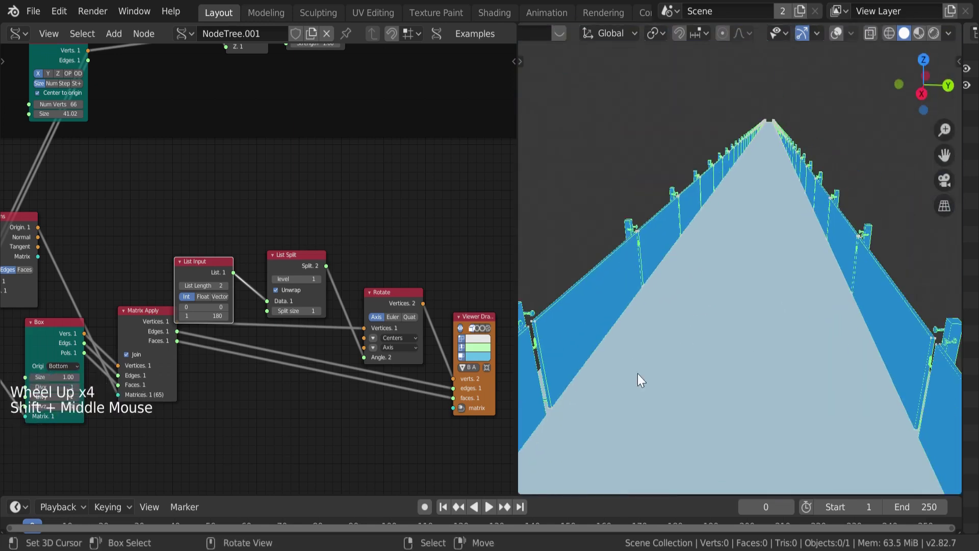
Adjust the panel's Matrix In values in the side view so the panels stand at the poles' inner brackets
{"action": "key", "text": "KP_1"}
{"action": "key", "text": "KP_3"}
{"action": "scroll", "coordinate": [638, 376], "scroll_direction": "up", "scroll_amount": 4}
{"action": "middle_click_drag", "start_coordinate": [638, 376], "coordinate": [795, 410], "text": "shift"}
{"action": "middle_click_drag", "start_coordinate": [204, 423], "coordinate": [413, 418], "text": "shift"}
{"action": "scroll", "coordinate": [357, 413], "scroll_direction": "up", "scroll_amount": 1}
{"action": "scroll", "coordinate": [355, 413], "scroll_direction": "up", "scroll_amount": 3}
{"action": "left_click_drag", "start_coordinate": [269, 378], "coordinate": [278, 377], "text": "shift"}
Group the panel nodes in a frame labelled Glass and save the file
{"action": "scroll", "coordinate": [357, 387], "scroll_direction": "down", "scroll_amount": 14}
{"action": "middle_click_drag", "start_coordinate": [395, 363], "coordinate": [285, 367]}
{"action": "scroll", "coordinate": [85, 221], "scroll_direction": "up", "scroll_amount": 1}
{"action": "left_click_drag", "start_coordinate": [85, 221], "coordinate": [439, 397]}
{"action": "key", "text": "ctrl+j"}
{"action": "scroll", "coordinate": [438, 391], "scroll_direction": "up", "scroll_amount": 4}
{"action": "key", "text": "n"}
{"action": "left_click", "coordinate": [437, 100]}
{"action": "type", "text": "Glas"}
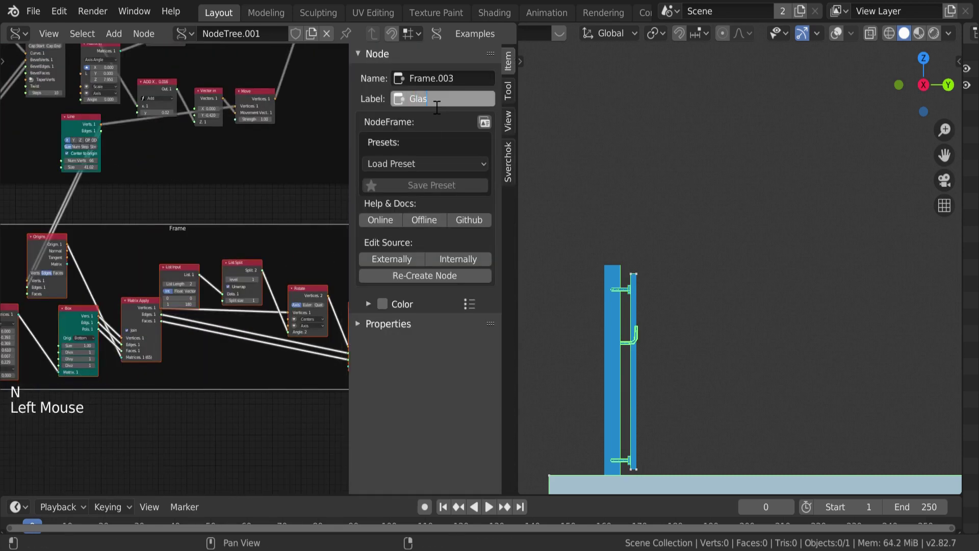
{"action": "key", "text": "ctrl+s"}
Reshape the pole's curved bracket by adjusting the Y values of its curve's Vector In nodes, and save the file
{"action": "scroll", "coordinate": [284, 219], "scroll_direction": "down", "scroll_amount": 1}
{"action": "middle_click_drag", "start_coordinate": [306, 220], "coordinate": [284, 219]}
{"action": "scroll", "coordinate": [121, 396], "scroll_direction": "up", "scroll_amount": 3}
{"action": "middle_click_drag", "start_coordinate": [120, 396], "coordinate": [221, 273]}
{"action": "scroll", "coordinate": [136, 406], "scroll_direction": "up", "scroll_amount": 6}
{"action": "left_click", "coordinate": [221, 273]}
{"action": "type", "text": "1.5"}
{"action": "key", "text": "Return"}
{"action": "scroll", "coordinate": [504, 332], "scroll_direction": "up", "scroll_amount": 3}
{"action": "middle_click_drag", "start_coordinate": [504, 332], "coordinate": [423, 277], "text": "shift"}
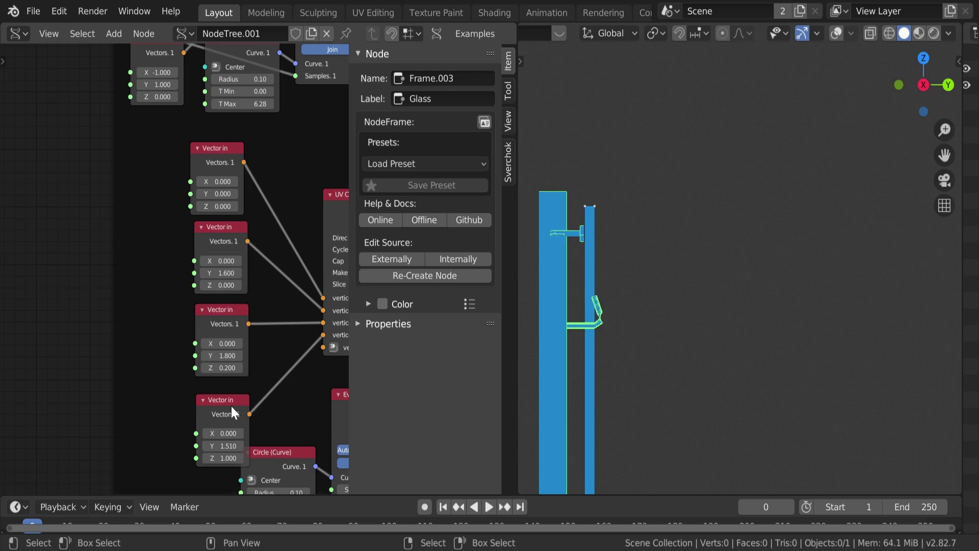
{"action": "left_click", "coordinate": [236, 446]}
{"action": "key", "text": "BackSpace"}
{"action": "scroll", "coordinate": [724, 306], "scroll_direction": "down", "scroll_amount": 4}
{"action": "middle_click_drag", "start_coordinate": [739, 331], "coordinate": [703, 275]}
{"action": "key", "text": "ctrl+s"}
Add a Cylinder generator node in the empty area below the Glass frame
{"action": "scroll", "coordinate": [714, 286], "scroll_direction": "down", "scroll_amount": 4}
{"action": "scroll", "coordinate": [282, 334], "scroll_direction": "down", "scroll_amount": 8}
{"action": "middle_click_drag", "start_coordinate": [283, 335], "coordinate": [187, 242]}
{"action": "scroll", "coordinate": [171, 233], "scroll_direction": "down", "scroll_amount": 2}
{"action": "scroll", "coordinate": [188, 242], "scroll_direction": "up", "scroll_amount": 4}
{"action": "scroll", "coordinate": [188, 243], "scroll_direction": "down", "scroll_amount": 2, "text": "shift"}
{"action": "key", "text": "shift+a"}
{"action": "mouse_move", "coordinate": [168, 107]}
{"action": "left_click", "coordinate": [274, 205]}
{"action": "scroll", "coordinate": [254, 257], "scroll_direction": "up", "scroll_amount": 3}
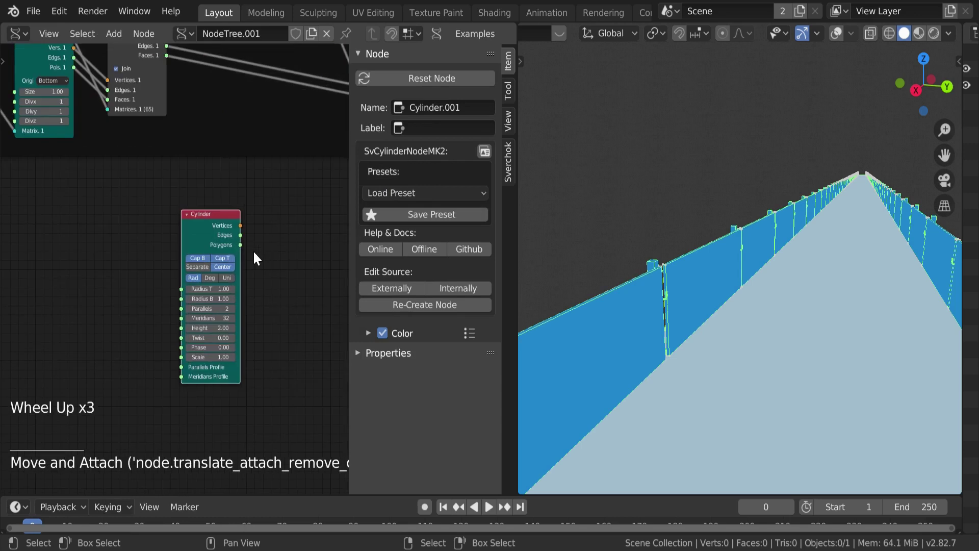
{"action": "left_click", "coordinate": [253, 256]}
Connect the Cylinder to a Viewer Draw node and set its top and bottom radii to 0.01
{"action": "scroll", "coordinate": [234, 255], "scroll_direction": "up", "scroll_amount": 2}
{"action": "right_click", "coordinate": [224, 234]}
{"action": "left_click", "coordinate": [224, 234]}
{"action": "scroll", "coordinate": [739, 331], "scroll_direction": "down", "scroll_amount": 2}
{"action": "middle_click_drag", "start_coordinate": [739, 331], "coordinate": [744, 357]}
{"action": "scroll", "coordinate": [744, 356], "scroll_direction": "down", "scroll_amount": 3}
{"action": "middle_click_drag", "start_coordinate": [745, 357], "coordinate": [752, 382], "text": "shift"}
{"action": "scroll", "coordinate": [752, 383], "scroll_direction": "up", "scroll_amount": 15}
{"action": "left_click", "coordinate": [161, 297]}
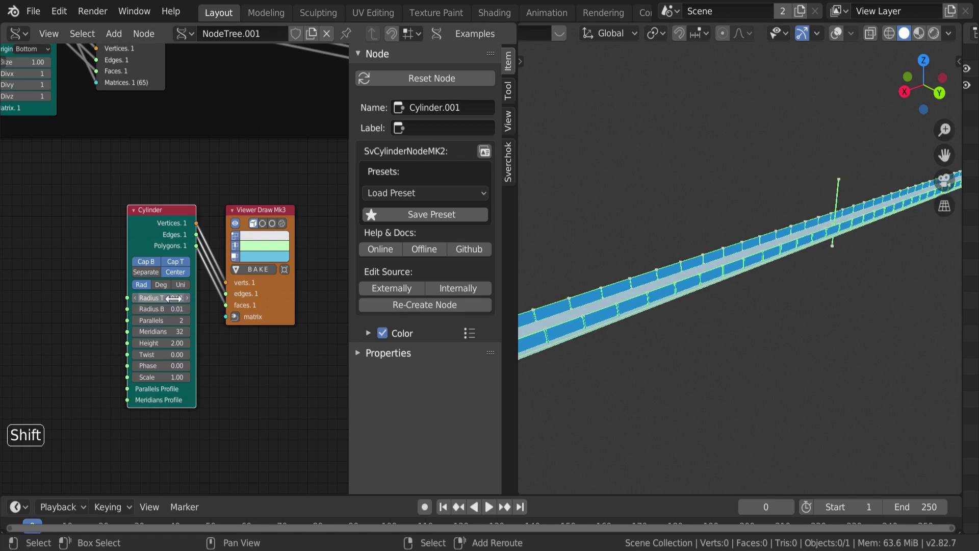
Insert a Vector Rewire swapping X and Z after the Cylinder and link a Matrix In node to the viewer's matrix
{"action": "left_click_drag", "start_coordinate": [260, 210], "coordinate": [340, 213]}
{"action": "left_click_drag", "start_coordinate": [153, 210], "coordinate": [90, 233]}
{"action": "key", "text": "shift+a"}
{"action": "left_click", "coordinate": [157, 90]}
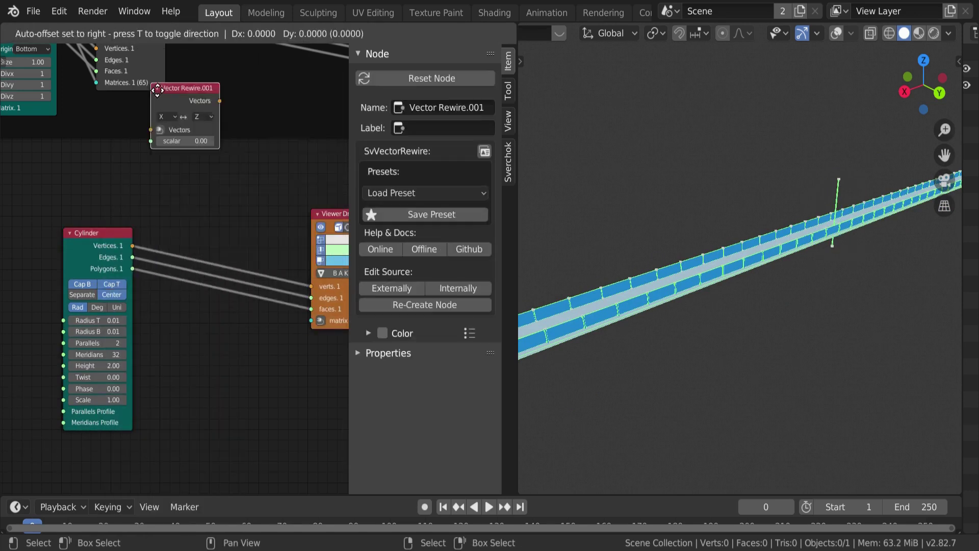
{"action": "left_click", "coordinate": [184, 235]}
{"action": "left_click", "coordinate": [189, 266]}
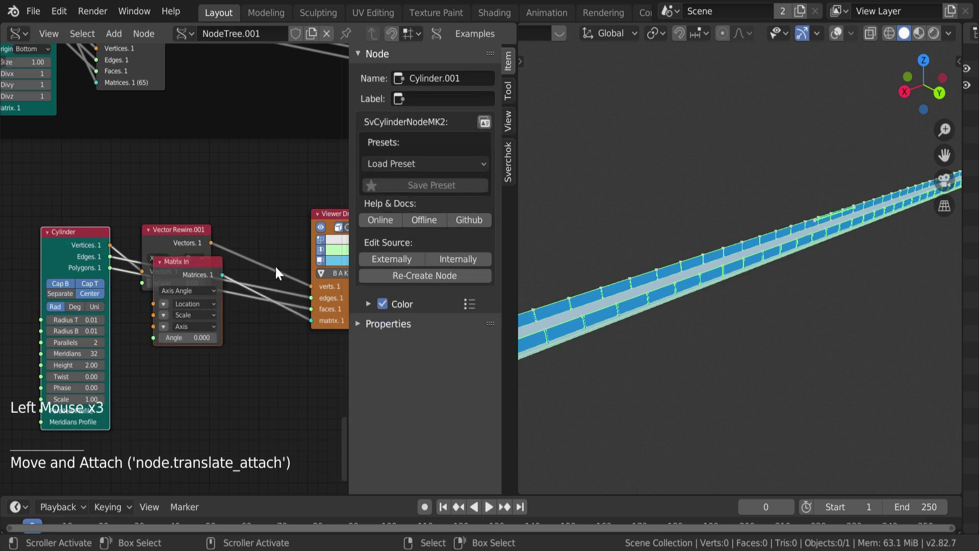
{"action": "left_click_drag", "start_coordinate": [189, 261], "coordinate": [188, 320]}
Set the cylinder's Matrix In location Y to -0.384 in the top view, beside the glass panels
{"action": "key", "text": "KP_7"}
{"action": "scroll", "coordinate": [689, 256], "scroll_direction": "up", "scroll_amount": 3}
{"action": "scroll", "coordinate": [689, 256], "scroll_direction": "down", "scroll_amount": 20}
{"action": "scroll", "coordinate": [690, 256], "scroll_direction": "up", "scroll_amount": 20}
{"action": "middle_click_drag", "start_coordinate": [689, 256], "coordinate": [739, 342], "text": "shift"}
{"action": "scroll", "coordinate": [656, 322], "scroll_direction": "down", "scroll_amount": 20}
{"action": "key", "text": "KP_7"}
{"action": "scroll", "coordinate": [740, 341], "scroll_direction": "up", "scroll_amount": 7}
{"action": "middle_click_drag", "start_coordinate": [739, 341], "coordinate": [710, 334], "text": "shift"}
{"action": "scroll", "coordinate": [710, 334], "scroll_direction": "up", "scroll_amount": 1, "text": "shift"}
{"action": "scroll", "coordinate": [770, 341], "scroll_direction": "up", "scroll_amount": 4}
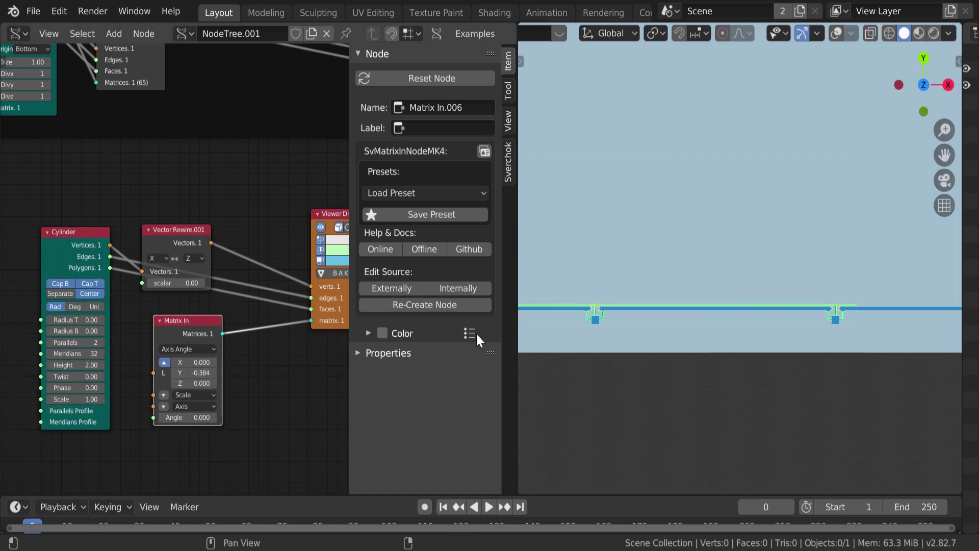
Set the cylinder's Matrix In scale X to 34.300 to stretch it along the walkway
{"action": "middle_click_drag", "start_coordinate": [703, 255], "coordinate": [745, 285]}
{"action": "scroll", "coordinate": [727, 240], "scroll_direction": "down", "scroll_amount": 4}
{"action": "scroll", "coordinate": [744, 286], "scroll_direction": "down", "scroll_amount": 2}
{"action": "middle_click_drag", "start_coordinate": [744, 285], "coordinate": [756, 319], "text": "shift"}
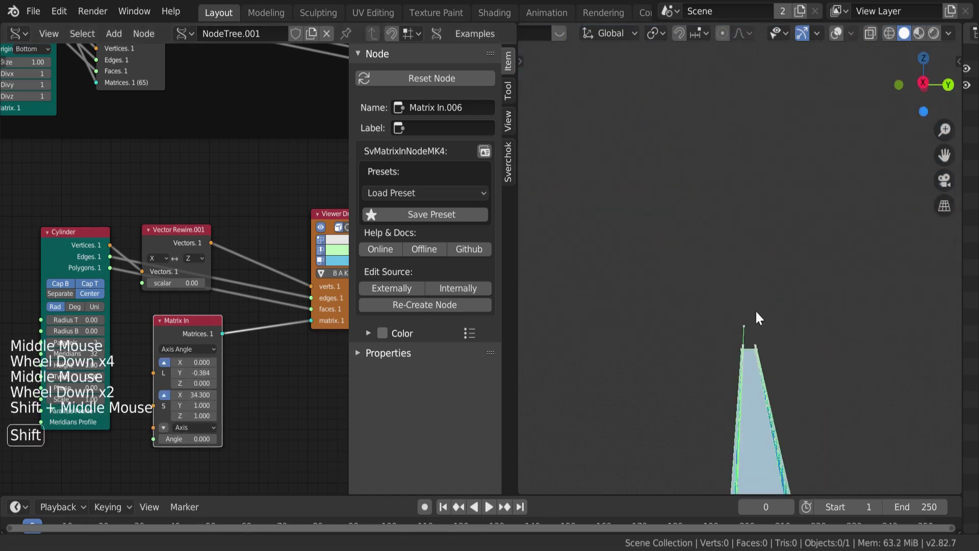
Set the cylinder's Matrix In location Z to -0.201 in the side view and colour its viewer faces red
{"action": "key", "text": "KP_1"}
{"action": "scroll", "coordinate": [765, 255], "scroll_direction": "down", "scroll_amount": 5}
{"action": "key", "text": "KP_3"}
{"action": "scroll", "coordinate": [723, 293], "scroll_direction": "up", "scroll_amount": 2, "text": "shift"}
{"action": "scroll", "coordinate": [698, 285], "scroll_direction": "up", "scroll_amount": 1}
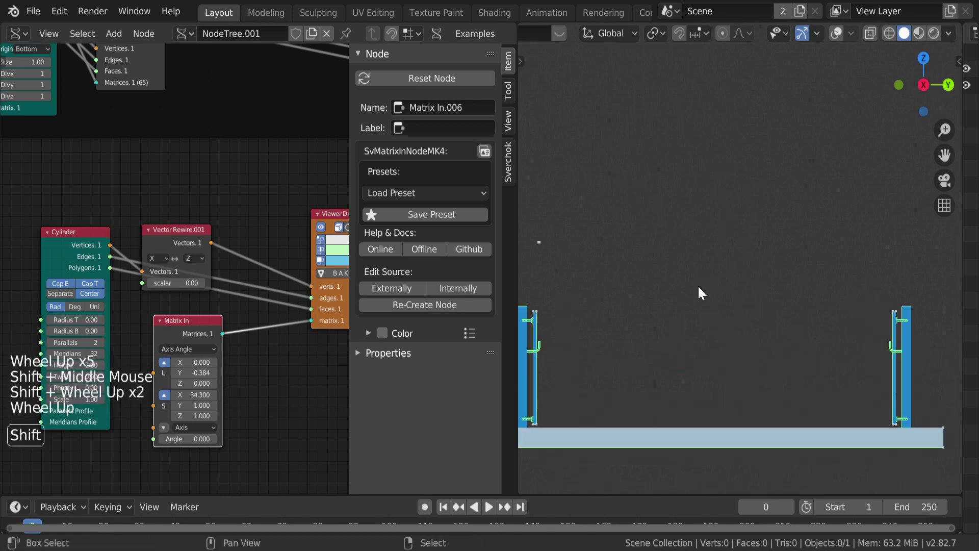
{"action": "scroll", "coordinate": [697, 285], "scroll_direction": "up", "scroll_amount": 1, "text": "shift"}
{"action": "left_click", "coordinate": [183, 320]}
{"action": "left_click_drag", "start_coordinate": [193, 383], "coordinate": [189, 383], "text": "shift"}
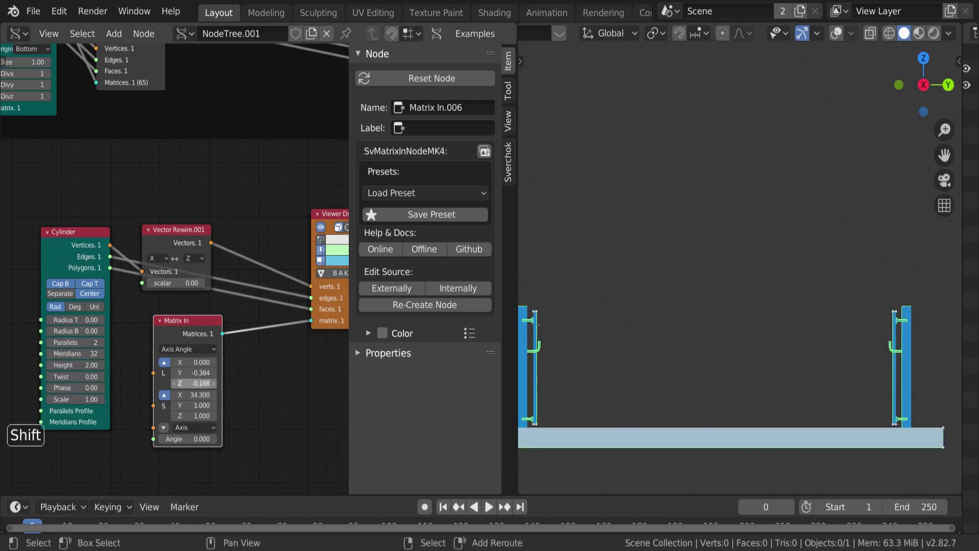
{"action": "left_click", "coordinate": [334, 261]}
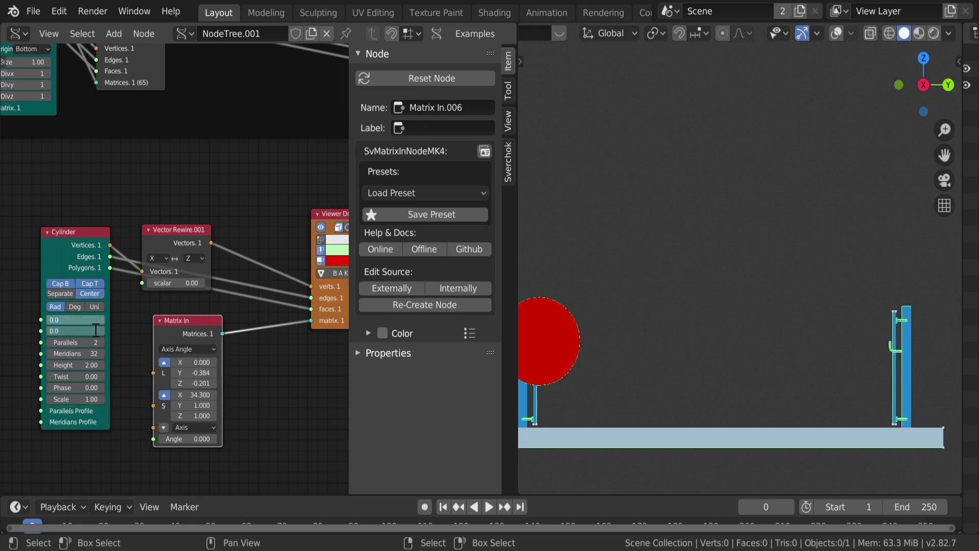
Reduce the cylinder's radii to fit the bracket tip and set its Matrix In location Y to -0.383
{"action": "middle_click_drag", "start_coordinate": [724, 357], "coordinate": [703, 305], "text": "shift"}
{"action": "scroll", "coordinate": [693, 273], "scroll_direction": "up", "scroll_amount": 2}
{"action": "middle_click_drag", "start_coordinate": [693, 273], "coordinate": [612, 306], "text": "shift"}
{"action": "scroll", "coordinate": [662, 286], "scroll_direction": "up", "scroll_amount": 1}
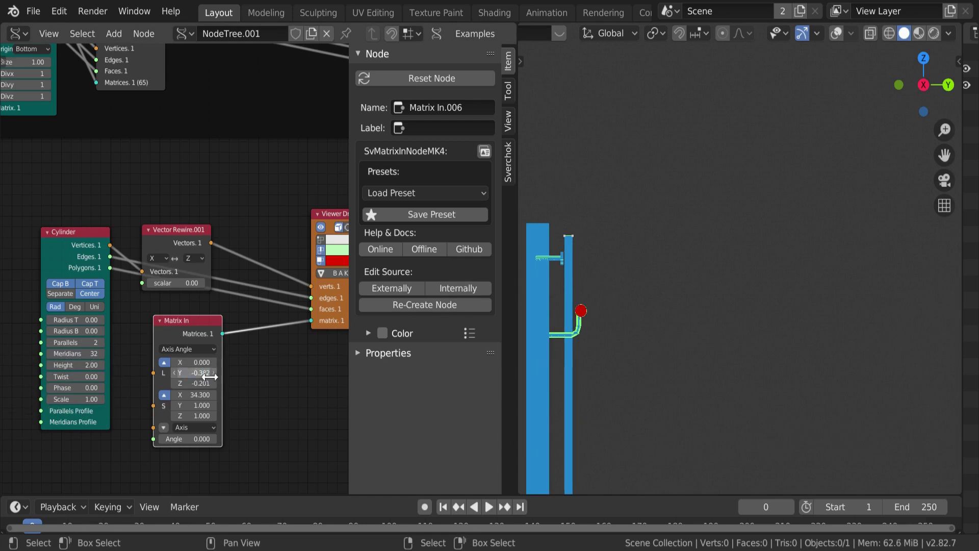
Set the handrail's Matrix In scale X to 20.545 to match the walkway's length, and save the file
{"action": "scroll", "coordinate": [739, 316], "scroll_direction": "down", "scroll_amount": 5}
{"action": "middle_click_drag", "start_coordinate": [713, 306], "coordinate": [561, 357]}
{"action": "key", "text": "KP_7"}
{"action": "scroll", "coordinate": [754, 331], "scroll_direction": "down", "scroll_amount": 7}
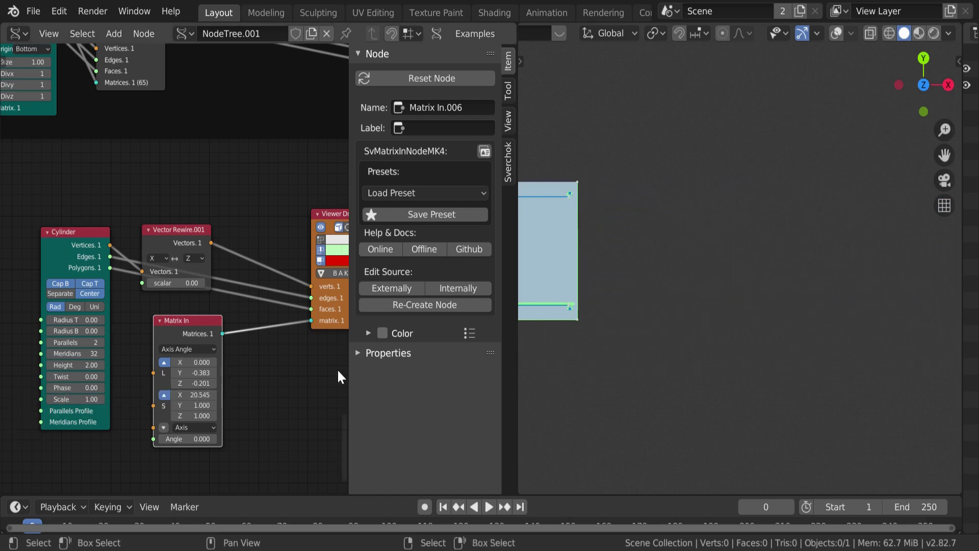
{"action": "middle_click_drag", "start_coordinate": [611, 230], "coordinate": [530, 183]}
{"action": "scroll", "coordinate": [663, 245], "scroll_direction": "up", "scroll_amount": 5}
{"action": "middle_click_drag", "start_coordinate": [663, 245], "coordinate": [689, 255]}
{"action": "key", "text": "ctrl+s"}
Make room before the handrail's viewer and add a Matrix Apply node there
{"action": "scroll", "coordinate": [274, 409], "scroll_direction": "down", "scroll_amount": 5}
{"action": "middle_click_drag", "start_coordinate": [273, 409], "coordinate": [207, 263]}
{"action": "left_click_drag", "start_coordinate": [207, 264], "coordinate": [292, 292]}
{"action": "key", "text": "shift+a"}
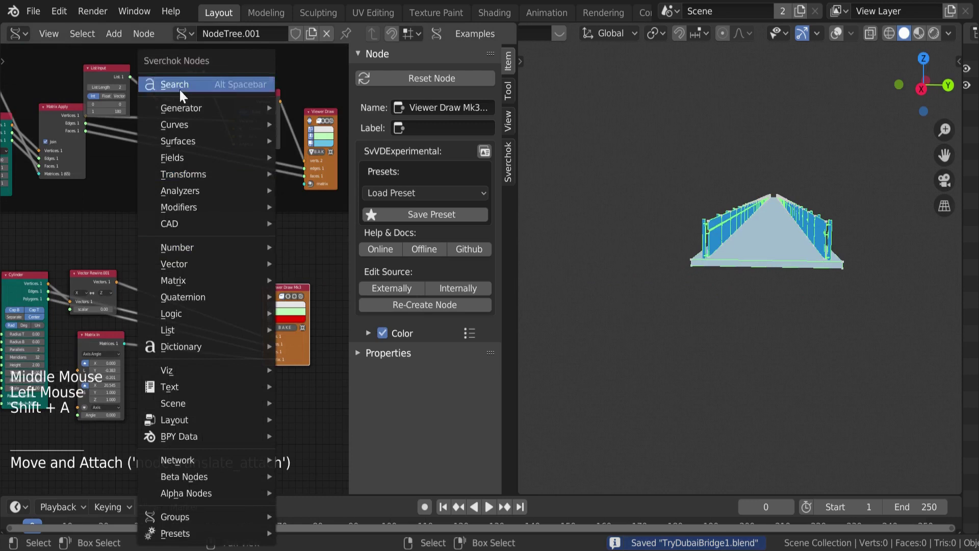
{"action": "left_click", "coordinate": [174, 84]}
{"action": "type", "text": "matrix apply"}
{"action": "key", "text": "Return"}
{"action": "left_click", "coordinate": [267, 348]}
Route the handrail's vertices, edges, faces and matrix through Matrix Apply into the viewer, and save the file
{"action": "middle_click_drag", "start_coordinate": [267, 347], "coordinate": [301, 349]}
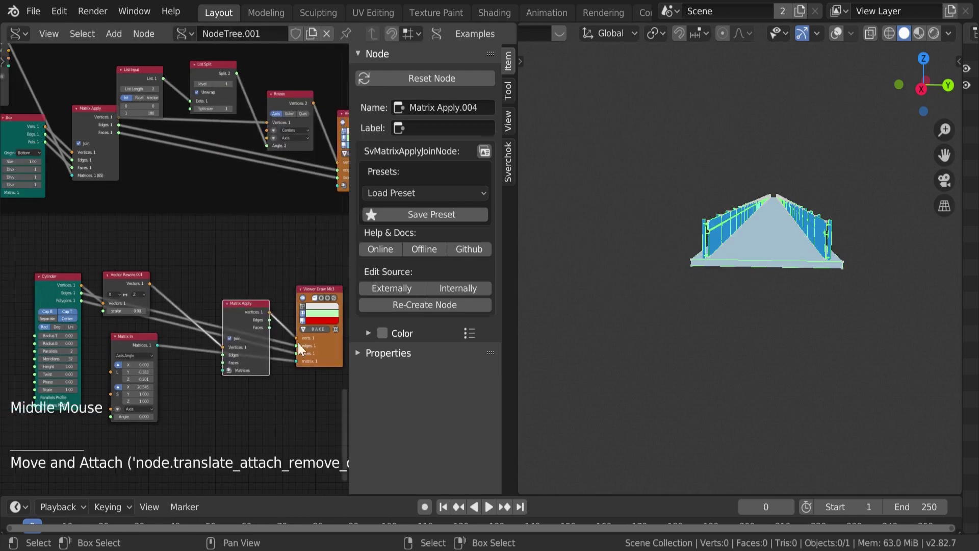
{"action": "left_click", "coordinate": [300, 351]}
{"action": "left_click", "coordinate": [316, 305]}
{"action": "left_click", "coordinate": [236, 372]}
{"action": "left_click", "coordinate": [317, 298], "text": "shift"}
{"action": "key", "text": "v"}
{"action": "key", "text": "ctrl+s"}
Insert a Rotate node between the handrail's Matrix Apply and its viewer
{"action": "middle_click_drag", "start_coordinate": [317, 298], "coordinate": [286, 286]}
{"action": "left_click_drag", "start_coordinate": [285, 306], "coordinate": [212, 264]}
{"action": "key", "text": "shift+a"}
{"action": "left_click", "coordinate": [255, 193]}
{"action": "left_click", "coordinate": [178, 298]}
Add a List Input node with the values 0 and 180, and space out the Rotate and viewer nodes
{"action": "key", "text": "shift+a"}
{"action": "left_click", "coordinate": [127, 83]}
{"action": "type", "text": "list input"}
{"action": "key", "text": "Return"}
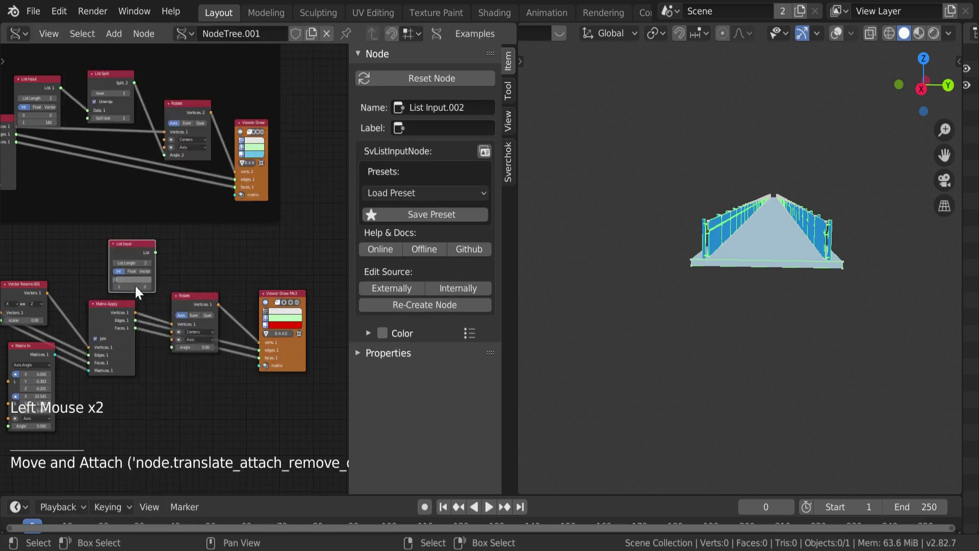
{"action": "left_click_drag", "start_coordinate": [280, 293], "coordinate": [349, 301]}
{"action": "left_click_drag", "start_coordinate": [204, 304], "coordinate": [305, 309]}
Add a List Split node and link the handrail's List Input through it to the Rotate's Angle
{"action": "left_click", "coordinate": [204, 81]}
{"action": "key", "text": "shift+a"}
{"action": "left_click", "coordinate": [204, 81]}
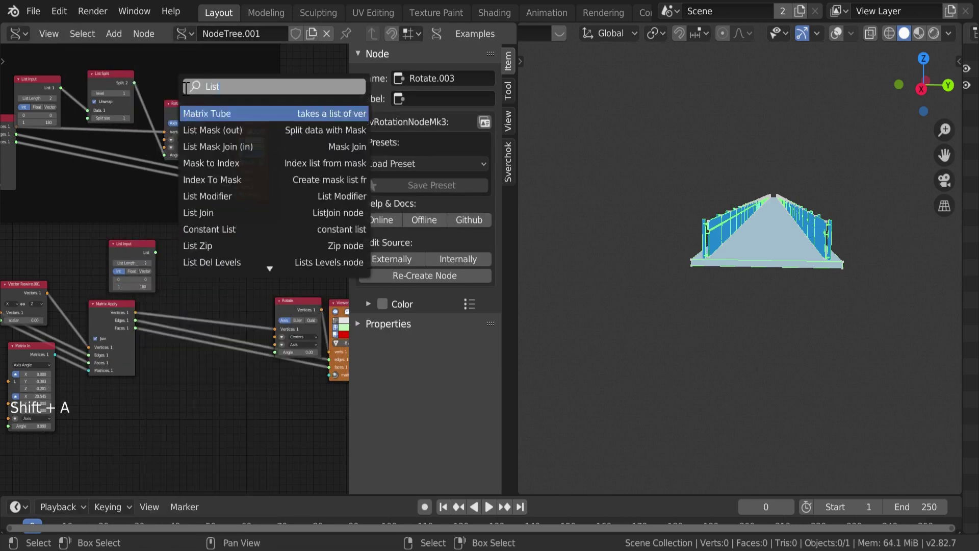
{"action": "type", "text": "list split"}
{"action": "key", "text": "Return"}
{"action": "left_click", "coordinate": [171, 277]}
{"action": "left_click_drag", "start_coordinate": [131, 245], "coordinate": [137, 255]}
Group all the handrail nodes in a frame and open its label for editing
{"action": "middle_click_drag", "start_coordinate": [235, 272], "coordinate": [305, 361]}
{"action": "scroll", "coordinate": [223, 252], "scroll_direction": "down", "scroll_amount": 7}
{"action": "left_click_drag", "start_coordinate": [304, 361], "coordinate": [22, 236]}
{"action": "key", "text": "ctrl+j"}
{"action": "left_click", "coordinate": [445, 98]}
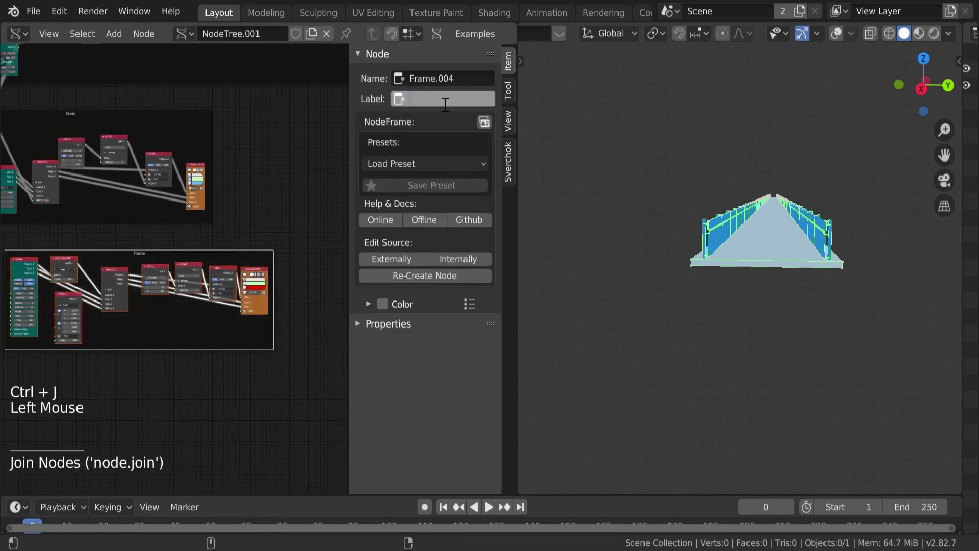
Turn the Outside frame's Viewer Draw node back on to show the twisted lattice
{"action": "scroll", "coordinate": [250, 225], "scroll_direction": "up", "scroll_amount": 5}
{"action": "middle_click_drag", "start_coordinate": [251, 224], "coordinate": [153, 230]}
{"action": "left_click_drag", "start_coordinate": [153, 230], "coordinate": [136, 251]}
{"action": "scroll", "coordinate": [135, 251], "scroll_direction": "up", "scroll_amount": 2}
{"action": "scroll", "coordinate": [178, 255], "scroll_direction": "down", "scroll_amount": 5}
{"action": "scroll", "coordinate": [255, 265], "scroll_direction": "down", "scroll_amount": 12}
{"action": "mouse_move", "coordinate": [179, 255]}
{"action": "middle_mouse_down"}
{"action": "mouse_move", "coordinate": [324, 289]}
{"action": "mouse_move", "coordinate": [238, 258]}
{"action": "middle_mouse_up"}
{"action": "scroll", "coordinate": [324, 288], "scroll_direction": "up", "scroll_amount": 4}
{"action": "left_click", "coordinate": [251, 260]}
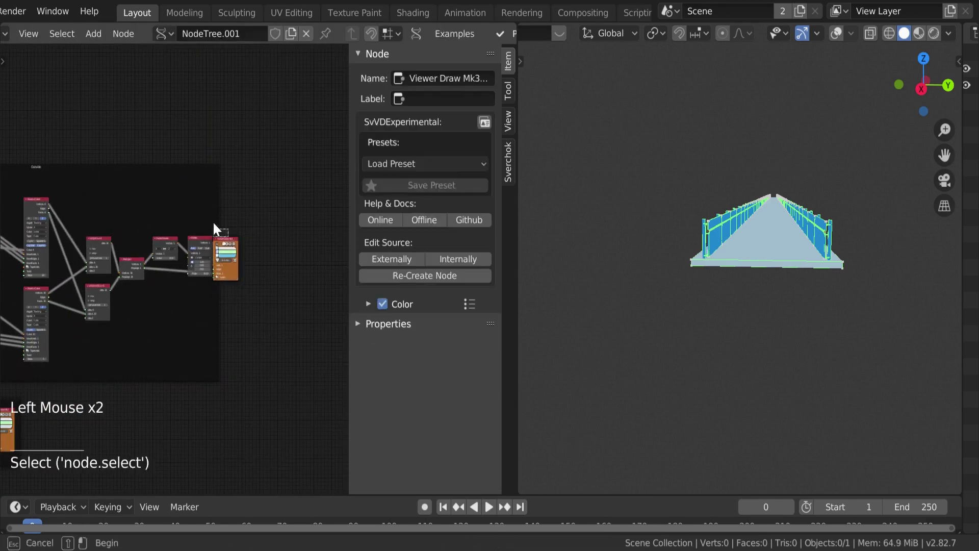
{"action": "scroll", "coordinate": [208, 200], "scroll_direction": "up", "scroll_amount": 4}
{"action": "scroll", "coordinate": [208, 200], "scroll_direction": "up", "scroll_amount": 5}
{"action": "middle_click_drag", "start_coordinate": [208, 200], "coordinate": [184, 242]}
{"action": "left_click", "coordinate": [184, 243]}
Replace the Outside frame's Viewer Draw with a Viewer BMesh node fed by the Rotate's vertices and the joined polygons
{"action": "scroll", "coordinate": [237, 237], "scroll_direction": "down", "scroll_amount": 2}
{"action": "mouse_move", "coordinate": [237, 237]}
{"action": "left_mouse_down"}
{"action": "mouse_move", "coordinate": [133, 147]}
{"action": "mouse_move", "coordinate": [231, 213]}
{"action": "left_mouse_up"}
{"action": "scroll", "coordinate": [230, 213], "scroll_direction": "up", "scroll_amount": 3}
{"action": "middle_click_drag", "start_coordinate": [230, 212], "coordinate": [237, 142]}
{"action": "key", "text": "shift+a"}
{"action": "left_click", "coordinate": [345, 137]}
{"action": "left_click", "coordinate": [255, 102]}
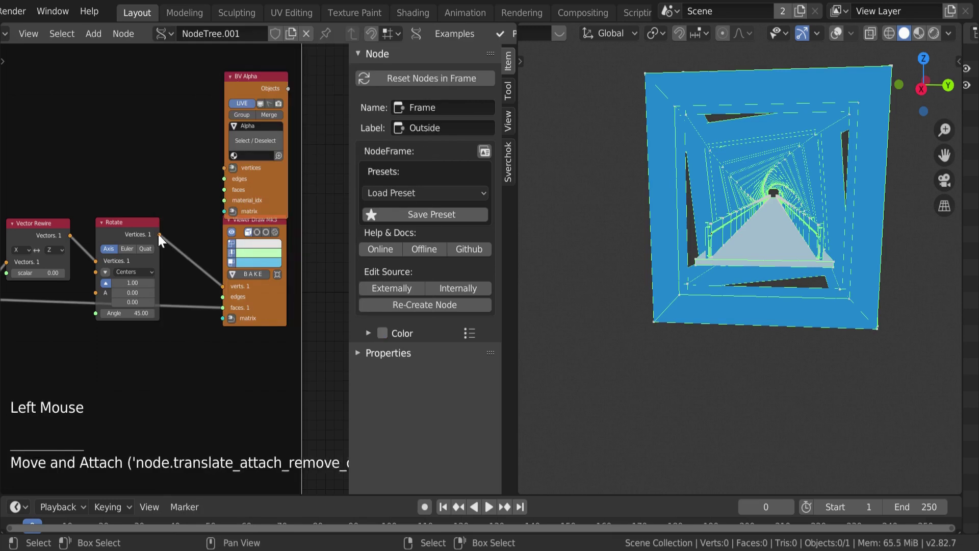
{"action": "left_click", "coordinate": [239, 300]}
{"action": "key", "text": "x"}
{"action": "left_click_drag", "start_coordinate": [254, 152], "coordinate": [255, 297]}
Replace the Path frame's Viewer Draw with a Viewer BMesh node fed by the Box's vertices, edges and polygons
{"action": "scroll", "coordinate": [303, 348], "scroll_direction": "down", "scroll_amount": 3}
{"action": "mouse_move", "coordinate": [303, 348]}
{"action": "middle_mouse_down"}
{"action": "mouse_move", "coordinate": [150, 302]}
{"action": "mouse_move", "coordinate": [259, 266]}
{"action": "mouse_move", "coordinate": [267, 292]}
{"action": "middle_mouse_up"}
{"action": "scroll", "coordinate": [150, 302], "scroll_direction": "up", "scroll_amount": 5}
{"action": "scroll", "coordinate": [258, 271], "scroll_direction": "up", "scroll_amount": 2}
{"action": "key", "text": "shift+a"}
{"action": "left_click", "coordinate": [374, 97]}
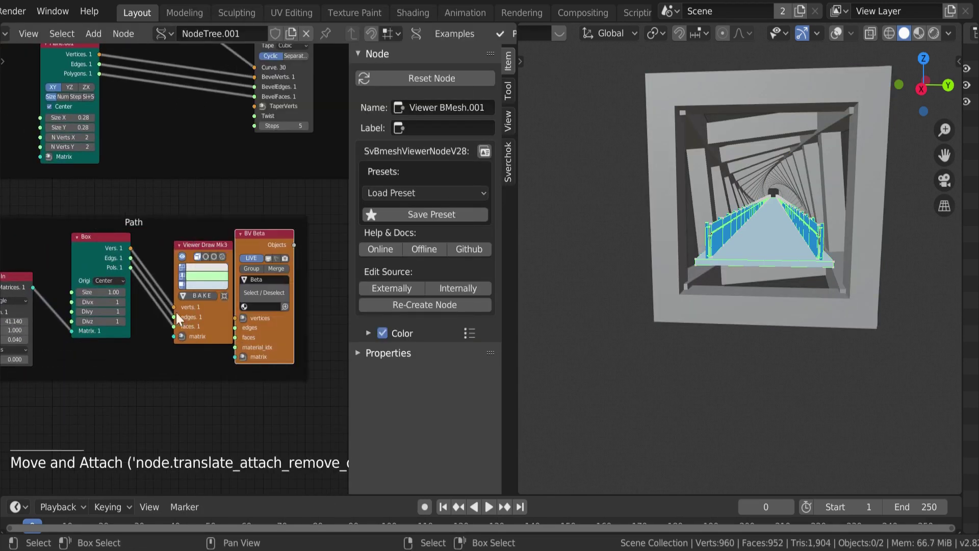
{"action": "left_click", "coordinate": [271, 279]}
{"action": "left_click", "coordinate": [225, 331]}
{"action": "key", "text": "x"}
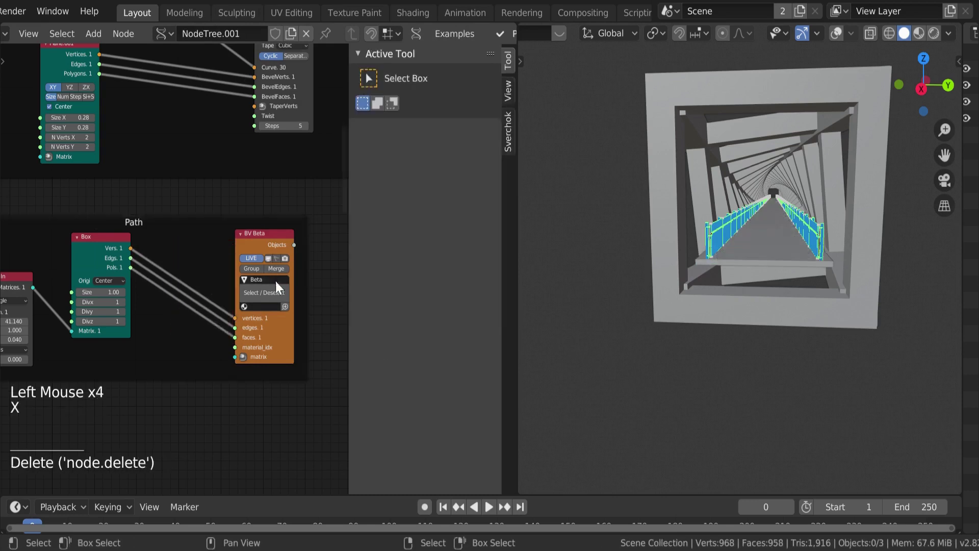
{"action": "left_click_drag", "start_coordinate": [268, 269], "coordinate": [190, 268]}
Widen the Outliner to list the generated mesh objects and select Beta.0000
{"action": "left_click", "coordinate": [961, 61]}
{"action": "key", "text": "t"}
{"action": "key", "text": "t"}
{"action": "key", "text": "n"}
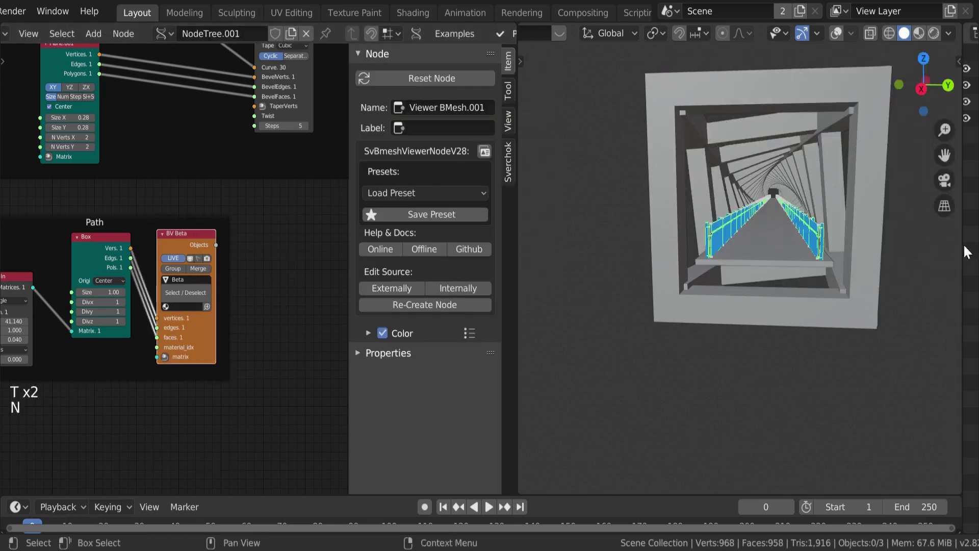
{"action": "left_click_drag", "start_coordinate": [964, 247], "coordinate": [829, 246]}
{"action": "left_click", "coordinate": [892, 119]}
Name the two mesh outputs Outside and Path, and delete the leftover Alpha.0000 and Beta.0000 meshes
{"action": "middle_click_drag", "start_coordinate": [322, 199], "coordinate": [305, 255]}
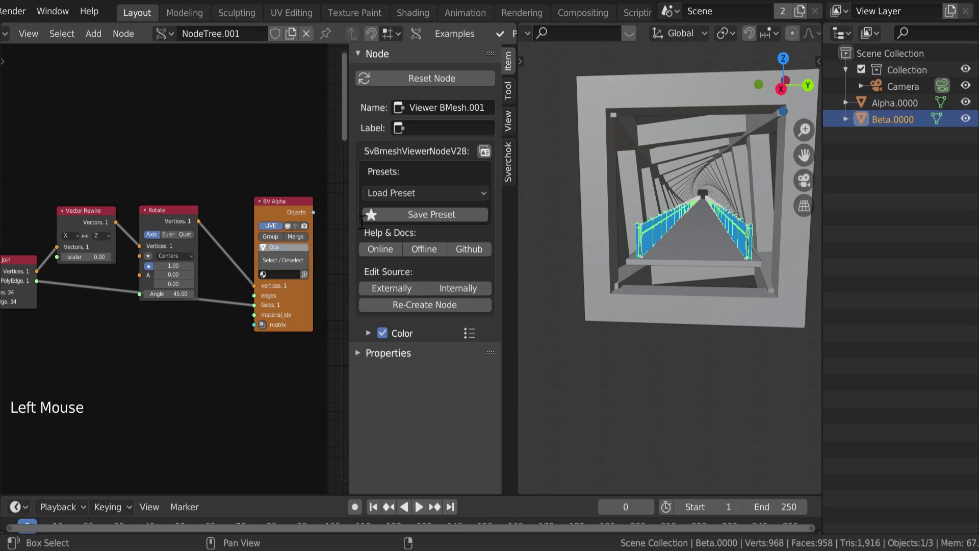
{"action": "left_click", "coordinate": [894, 102]}
{"action": "left_click", "coordinate": [898, 136], "text": "shift"}
{"action": "right_click", "coordinate": [867, 136]}
{"action": "left_click", "coordinate": [836, 169]}
Add a Viewer BMesh node for the poles, wire it in, name its output Poles and save the file
{"action": "middle_click_drag", "start_coordinate": [153, 127], "coordinate": [175, 218], "text": "shift"}
{"action": "key", "text": "shift+a"}
{"action": "mouse_move", "coordinate": [204, 328]}
{"action": "left_click", "coordinate": [265, 160]}
{"action": "left_click", "coordinate": [188, 129]}
{"action": "left_click_drag", "start_coordinate": [185, 331], "coordinate": [185, 337]}
{"action": "left_click_drag", "start_coordinate": [212, 267], "coordinate": [235, 296]}
{"action": "key", "text": "ctrl+s"}
Add a Viewer BMesh node in the Glass frame and name its output Glasses
{"action": "mouse_move", "coordinate": [244, 490]}
{"action": "middle_mouse_down"}
{"action": "mouse_move", "coordinate": [270, 428]}
{"action": "mouse_move", "coordinate": [249, 186]}
{"action": "mouse_move", "coordinate": [194, 65]}
{"action": "middle_mouse_up"}
{"action": "scroll", "coordinate": [249, 187], "scroll_direction": "up", "scroll_amount": 4}
{"action": "key", "text": "shift+a"}
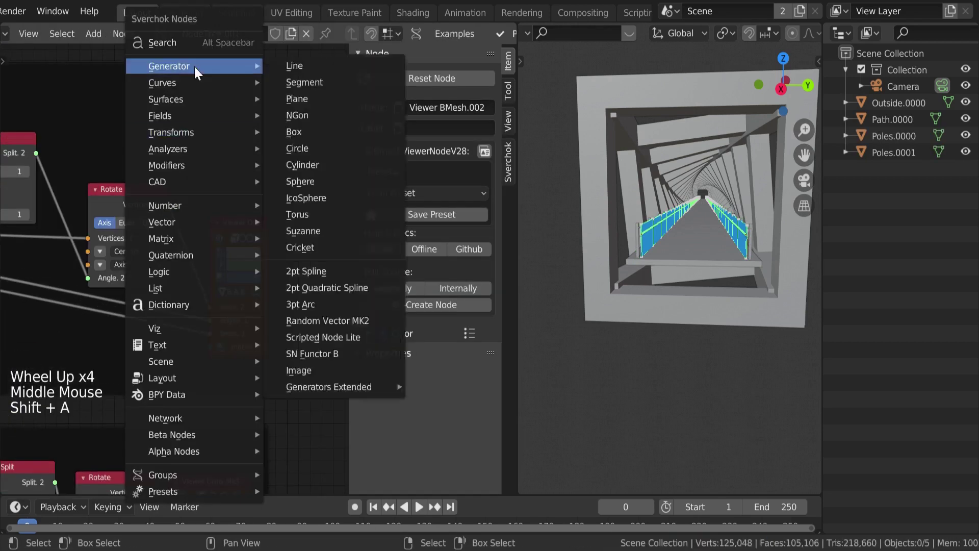
{"action": "mouse_move", "coordinate": [154, 327]}
{"action": "left_click", "coordinate": [331, 99]}
{"action": "left_click", "coordinate": [281, 107]}
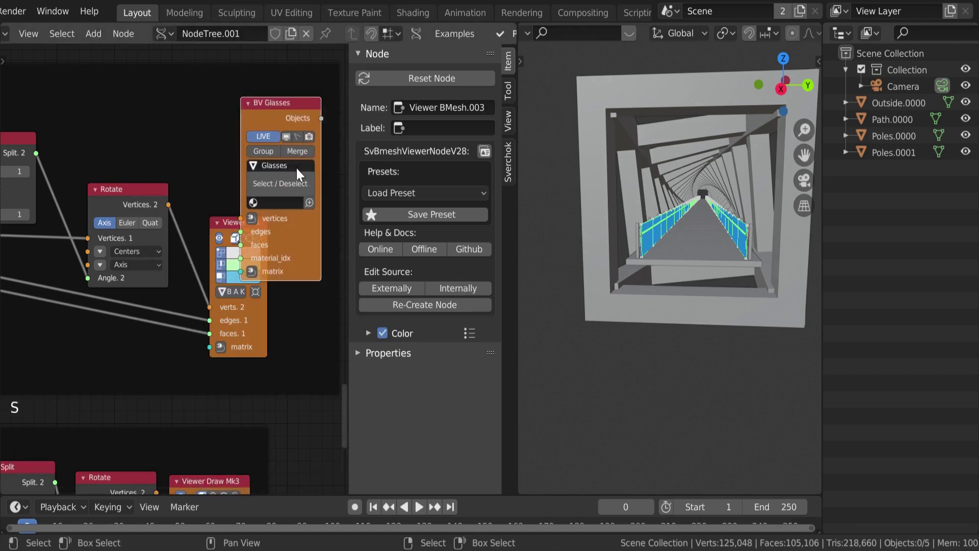
Feed the Glasses viewer with the Rotate's vertices and the Matrix Apply's edges and faces, and delete the old Viewer Draw node
{"action": "left_click", "coordinate": [204, 153]}
{"action": "left_click_drag", "start_coordinate": [168, 205], "coordinate": [240, 219]}
{"action": "left_click", "coordinate": [211, 328]}
{"action": "key", "text": "x"}
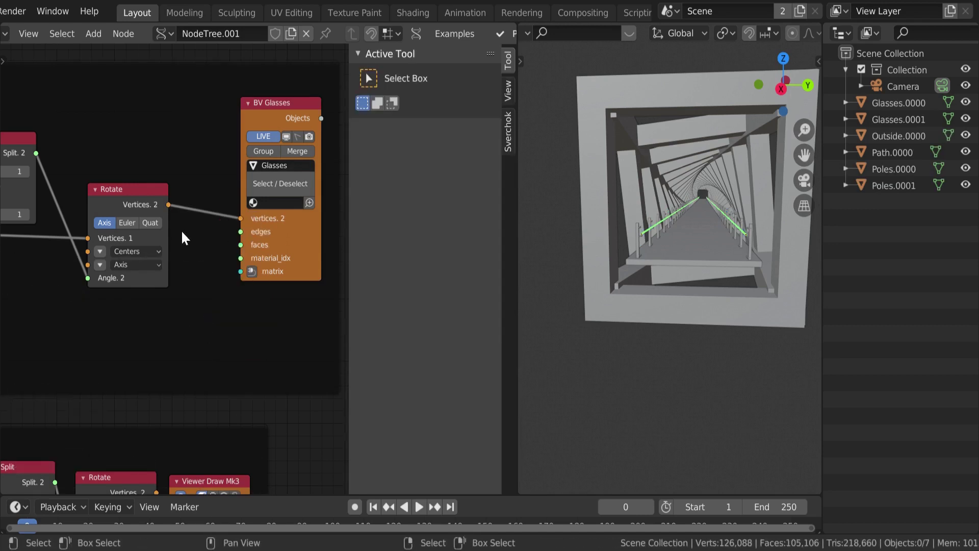
{"action": "scroll", "coordinate": [182, 234], "scroll_direction": "down", "scroll_amount": 3}
{"action": "middle_click_drag", "start_coordinate": [183, 234], "coordinate": [138, 258]}
{"action": "scroll", "coordinate": [138, 258], "scroll_direction": "down", "scroll_amount": 4}
{"action": "left_click_drag", "start_coordinate": [38, 248], "coordinate": [277, 252]}
Turn on Merge for the Glasses, Poles and Outside Viewer BMesh nodes so each outputs a single mesh
{"action": "scroll", "coordinate": [668, 214], "scroll_direction": "up", "scroll_amount": 7}
{"action": "middle_click_drag", "start_coordinate": [668, 214], "coordinate": [688, 224]}
{"action": "middle_click_drag", "start_coordinate": [688, 225], "coordinate": [663, 245], "text": "shift"}
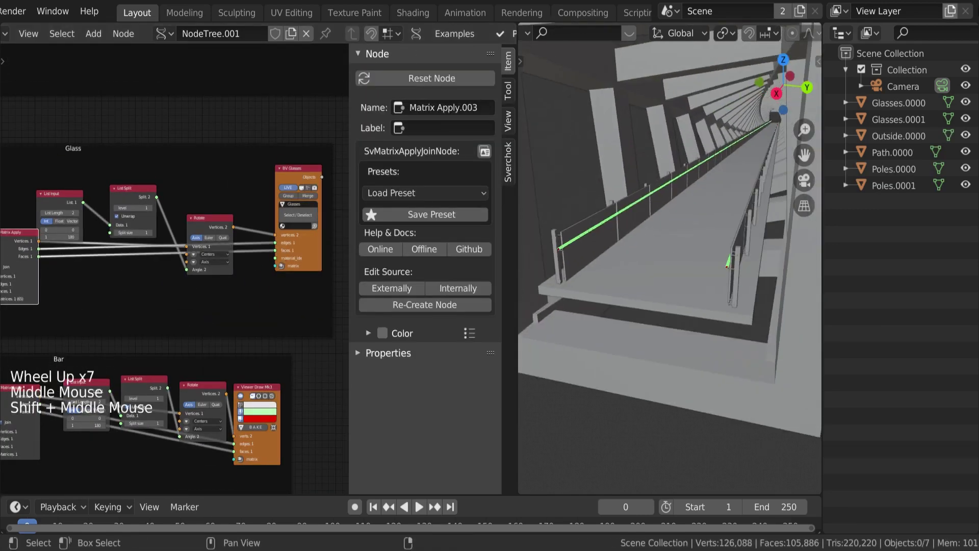
{"action": "right_click", "coordinate": [884, 191]}
{"action": "left_click", "coordinate": [882, 193]}
{"action": "left_click", "coordinate": [172, 266]}
{"action": "middle_click_drag", "start_coordinate": [253, 258], "coordinate": [182, 129], "text": "shift"}
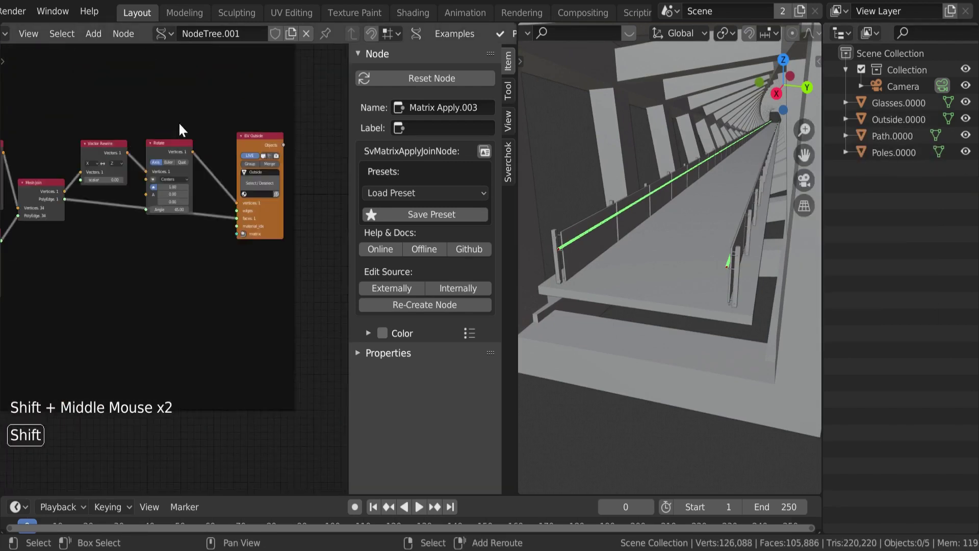
{"action": "left_click", "coordinate": [274, 167]}
Add a Viewer BMesh node in the Bar frame and move the vertices, edges and faces links onto it from the Viewer Draw
{"action": "middle_click_drag", "start_coordinate": [274, 168], "coordinate": [197, 244]}
{"action": "scroll", "coordinate": [185, 261], "scroll_direction": "up", "scroll_amount": 6}
{"action": "left_click", "coordinate": [184, 262]}
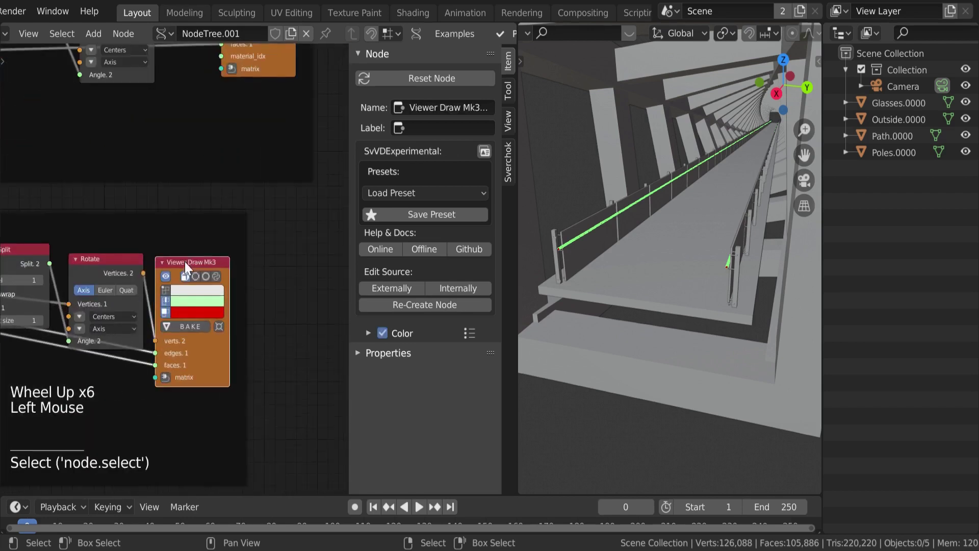
{"action": "key", "text": "shift+a"}
{"action": "mouse_move", "coordinate": [189, 220]}
{"action": "mouse_move", "coordinate": [188, 328]}
{"action": "left_click", "coordinate": [306, 97]}
{"action": "left_click_drag", "start_coordinate": [245, 249], "coordinate": [122, 349]}
{"action": "mouse_move", "coordinate": [144, 273]}
{"action": "left_mouse_down"}
{"action": "mouse_move", "coordinate": [225, 337]}
{"action": "mouse_move", "coordinate": [224, 350]}
{"action": "left_mouse_up"}
{"action": "left_click_drag", "start_coordinate": [66, 440], "coordinate": [225, 362]}
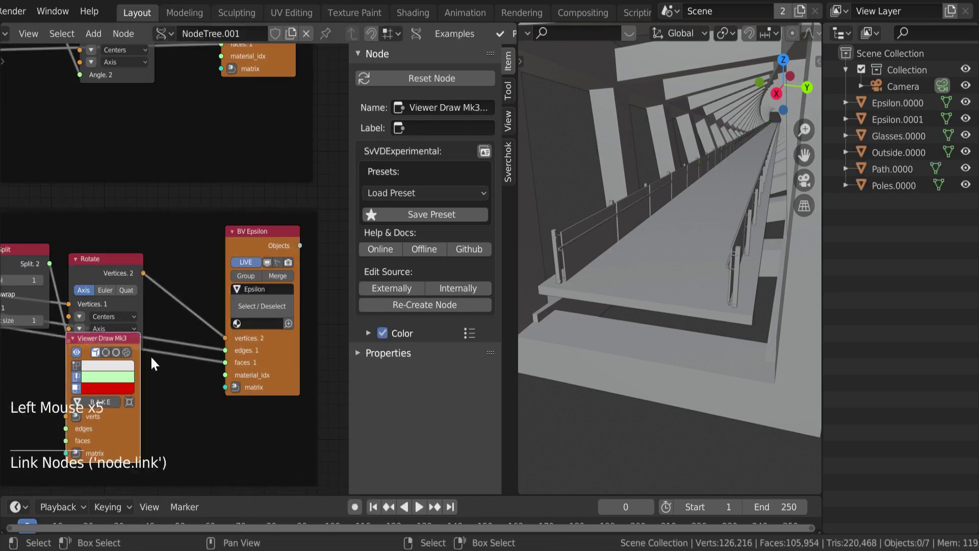
Delete the Bar frame's unlinked Viewer Draw node, name the new viewer's output Bars and save the file
{"action": "left_click", "coordinate": [104, 424]}
{"action": "key", "text": "x"}
{"action": "left_click", "coordinate": [263, 289]}
{"action": "key", "text": "ctrl+s"}
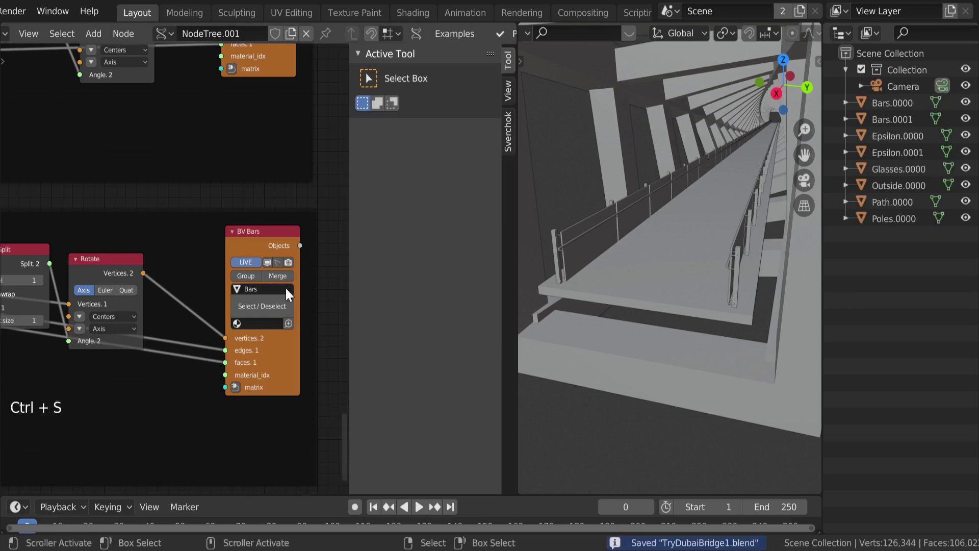
Merge the Bars output into one mesh and delete the leftover Epsilon.0000 and Epsilon.0001 meshes
{"action": "left_click", "coordinate": [874, 135]}
{"action": "left_click", "coordinate": [876, 119], "text": "shift"}
{"action": "scroll", "coordinate": [178, 229], "scroll_direction": "down", "scroll_amount": 4}
{"action": "middle_click_drag", "start_coordinate": [122, 112], "coordinate": [91, 199], "text": "shift"}
{"action": "scroll", "coordinate": [91, 198], "scroll_direction": "down", "scroll_amount": 5, "text": "shift"}
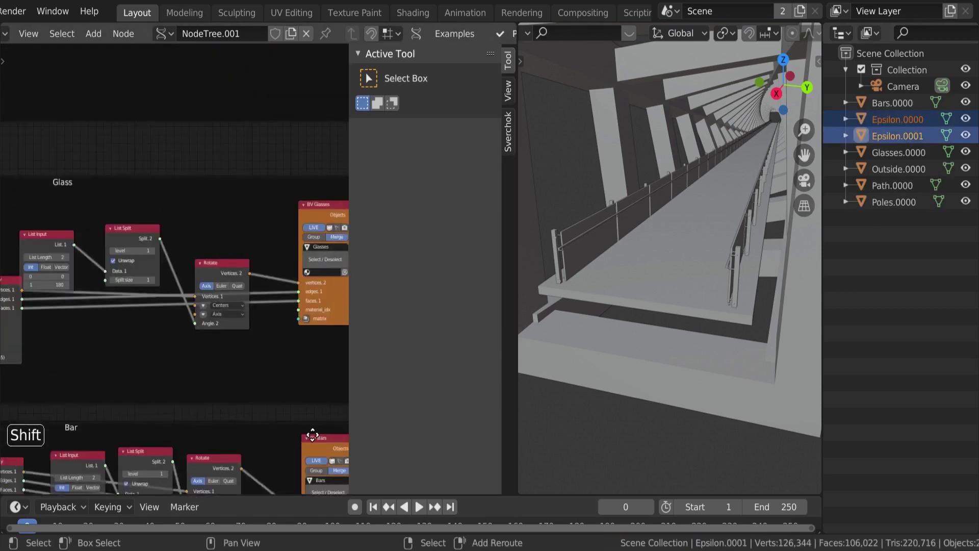
{"action": "right_click", "coordinate": [883, 134]}
{"action": "left_click", "coordinate": [883, 133]}
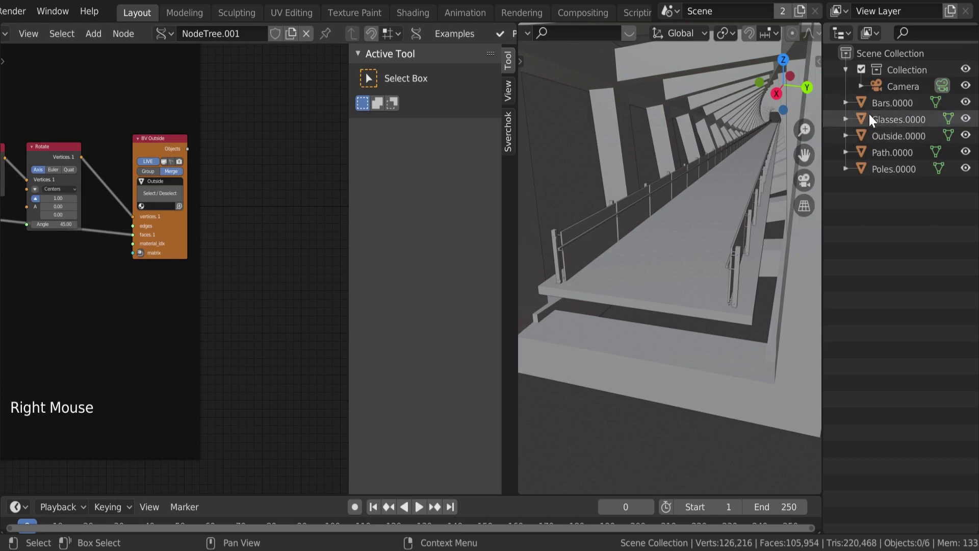
Examine the finished bridge from inside with walk navigation, and inspect the walkway, railings and twisted lattice from several angles
{"action": "middle_click_drag", "start_coordinate": [673, 240], "coordinate": [712, 219]}
{"action": "key", "text": "shift+f"}
{"action": "key", "text": "w"}
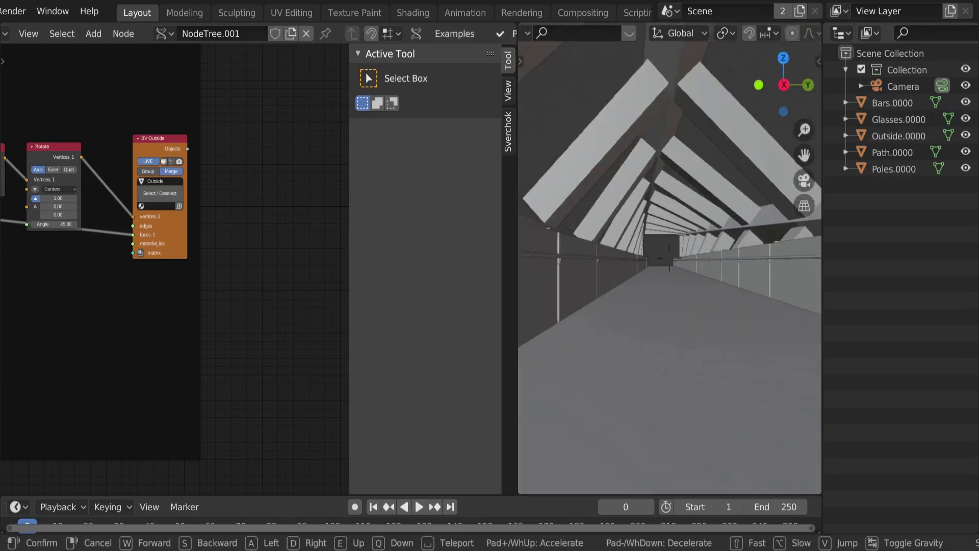
{"action": "scroll", "coordinate": [670, 258], "scroll_direction": "down", "scroll_amount": 3}
{"action": "scroll", "coordinate": [669, 258], "scroll_direction": "up", "scroll_amount": 1}
{"action": "middle_click_drag", "start_coordinate": [670, 258], "coordinate": [662, 255]}
{"action": "middle_click_drag", "start_coordinate": [205, 256], "coordinate": [209, 260]}
{"action": "scroll", "coordinate": [209, 260], "scroll_direction": "down", "scroll_amount": 6}
{"action": "mouse_move", "coordinate": [703, 255]}
{"action": "middle_mouse_down"}
{"action": "mouse_move", "coordinate": [717, 243]}
{"action": "mouse_move", "coordinate": [699, 263]}
{"action": "middle_mouse_up"}
{"action": "middle_click_drag", "start_coordinate": [699, 263], "coordinate": [633, 214], "text": "shift"}
{"action": "scroll", "coordinate": [598, 284], "scroll_direction": "down", "scroll_amount": 14}
{"action": "scroll", "coordinate": [629, 302], "scroll_direction": "up", "scroll_amount": 6}
{"action": "scroll", "coordinate": [629, 302], "scroll_direction": "up", "scroll_amount": 8}
{"action": "scroll", "coordinate": [634, 208], "scroll_direction": "down", "scroll_amount": 9}
{"action": "middle_click_drag", "start_coordinate": [633, 214], "coordinate": [606, 220]}
{"action": "scroll", "coordinate": [601, 221], "scroll_direction": "up", "scroll_amount": 5}
{"action": "middle_click_drag", "start_coordinate": [607, 221], "coordinate": [665, 322], "text": "shift"}
{"action": "scroll", "coordinate": [602, 222], "scroll_direction": "up", "scroll_amount": 1, "text": "shift"}
{"action": "scroll", "coordinate": [660, 200], "scroll_direction": "up", "scroll_amount": 8}
{"action": "scroll", "coordinate": [660, 200], "scroll_direction": "down", "scroll_amount": 1}
{"action": "scroll", "coordinate": [566, 181], "scroll_direction": "down", "scroll_amount": 6}
{"action": "mouse_move", "coordinate": [665, 321]}
{"action": "middle_mouse_down"}
{"action": "mouse_move", "coordinate": [674, 325]}
{"action": "mouse_move", "coordinate": [671, 316]}
{"action": "middle_mouse_up"}
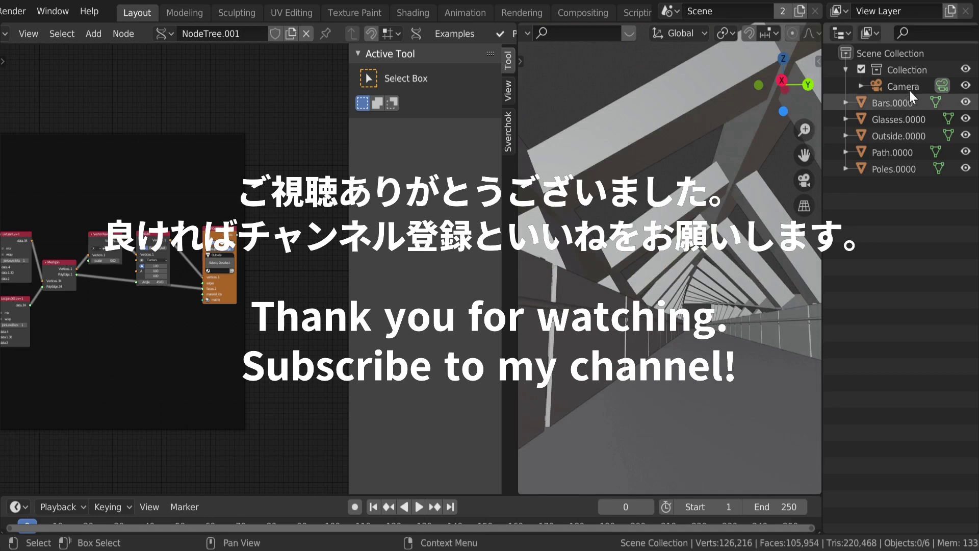